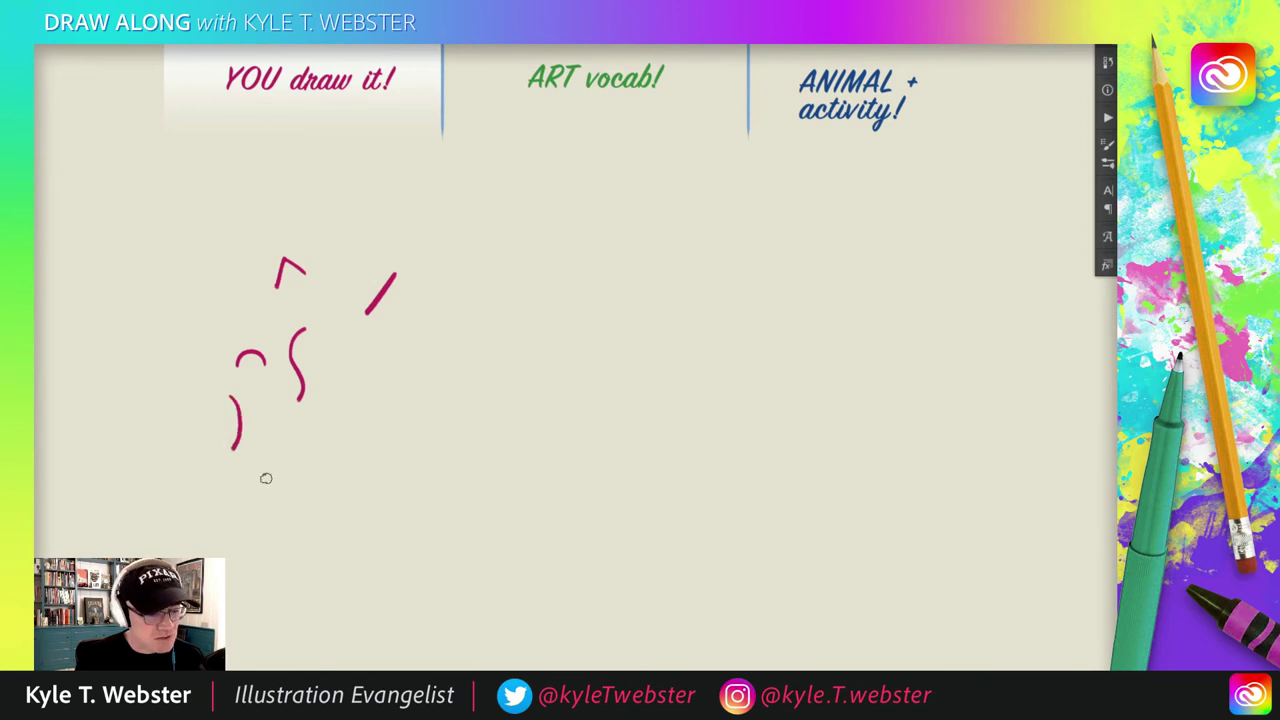
pyautogui.press('Delete')
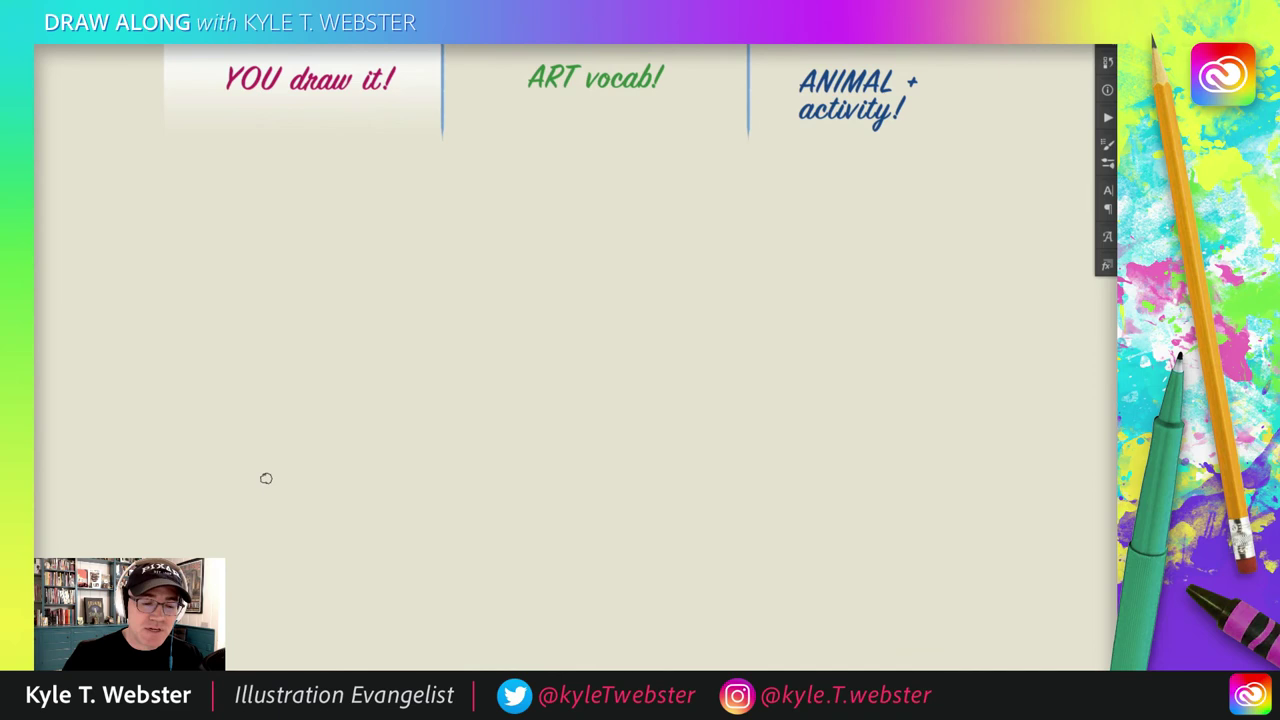
pyautogui.scroll(-1, 489, 374)
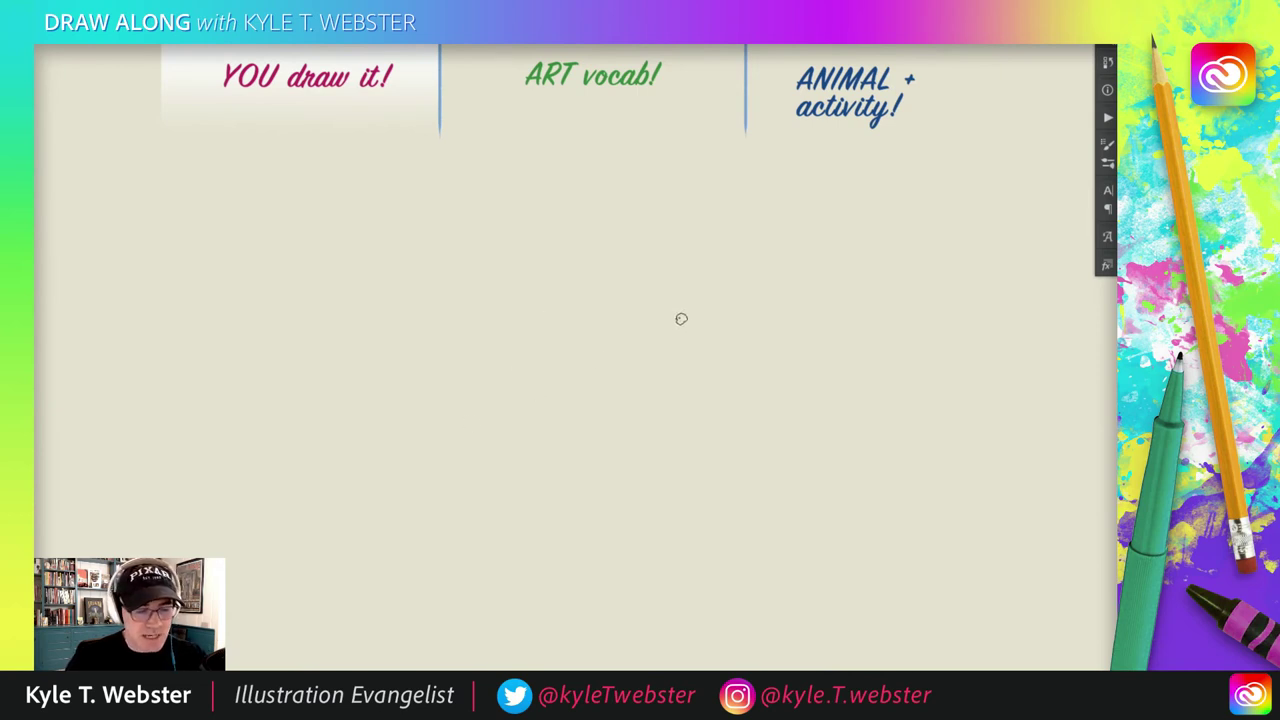
# - Brush one long pink diagonal stroke across the page's middle, undoing the stray extra strokes
pyautogui.moveTo(717, 332); pyautogui.dragTo(646, 366)
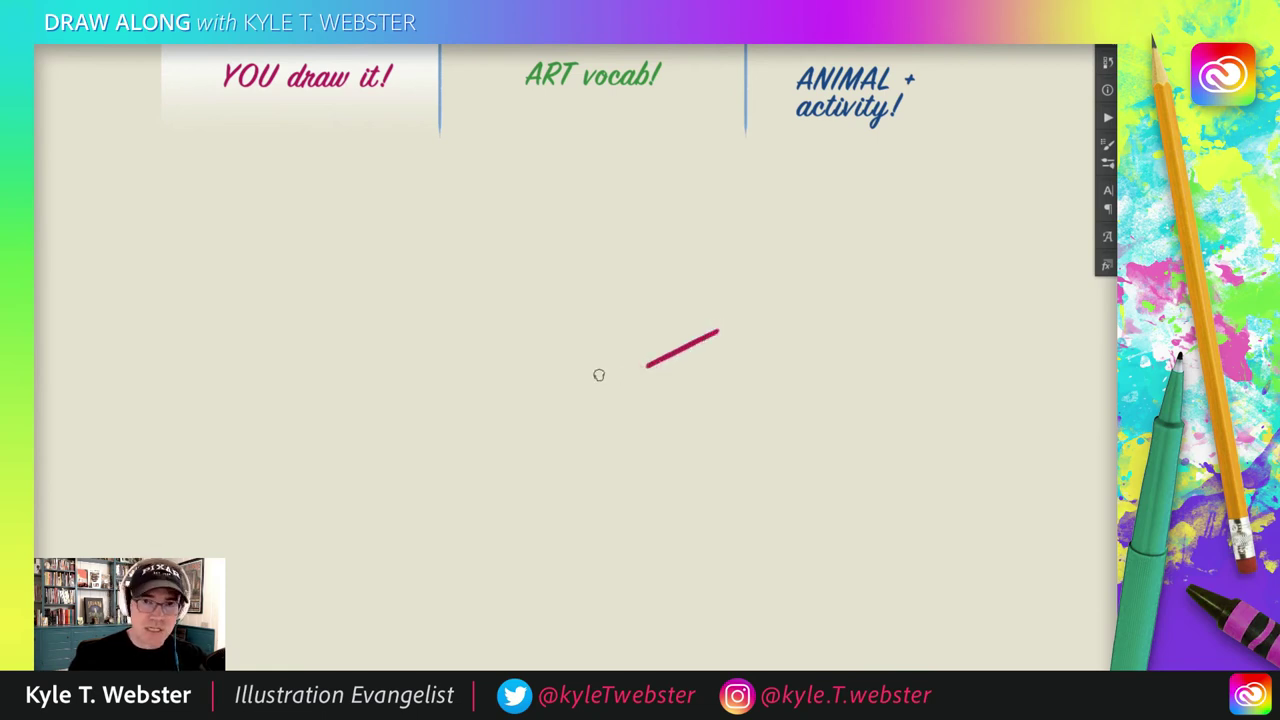
pyautogui.moveTo(646, 366); pyautogui.dragTo(582, 398)
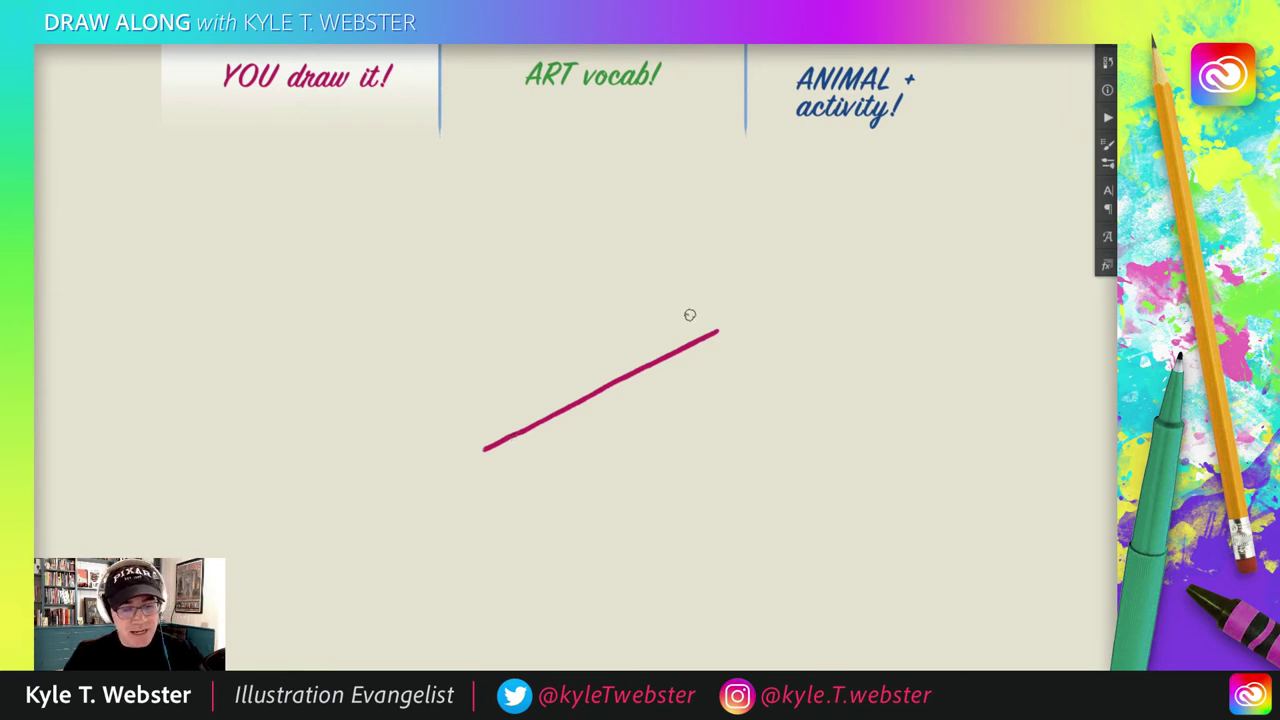
pyautogui.moveTo(706, 307); pyautogui.dragTo(474, 429)
pyautogui.hotkey('ctrl', 'z')
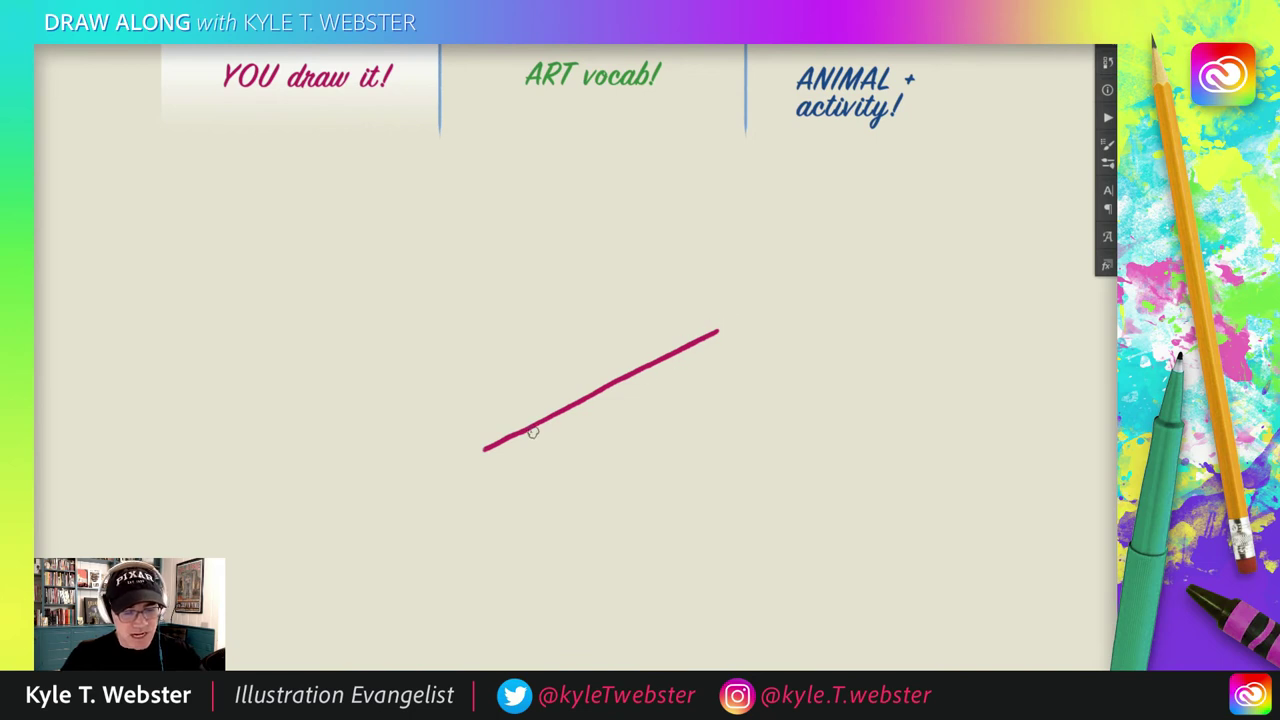
pyautogui.moveTo(418, 448); pyautogui.dragTo(827, 449)
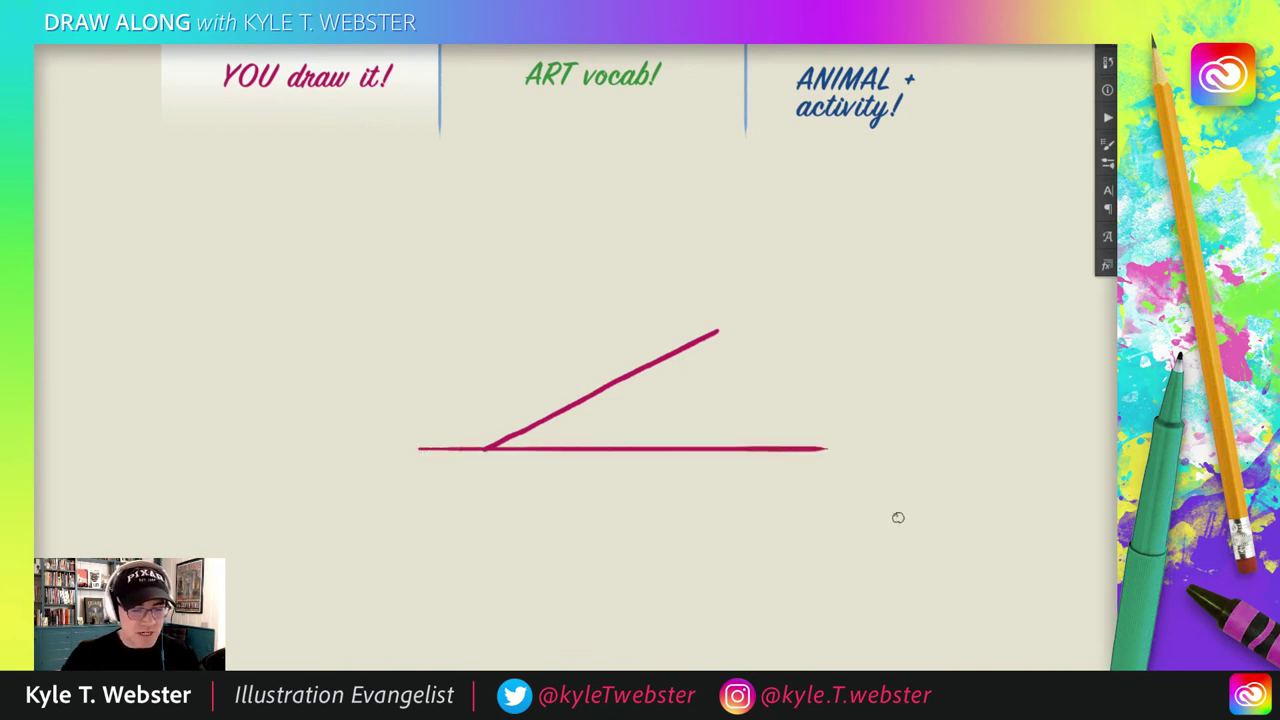
pyautogui.moveTo(706, 436)
pyautogui.mouseDown()
pyautogui.moveTo(705, 402)
pyautogui.moveTo(680, 366)
pyautogui.mouseUp()
pyautogui.hotkey('ctrl', 'z')
pyautogui.hotkey('ctrl', 'z')
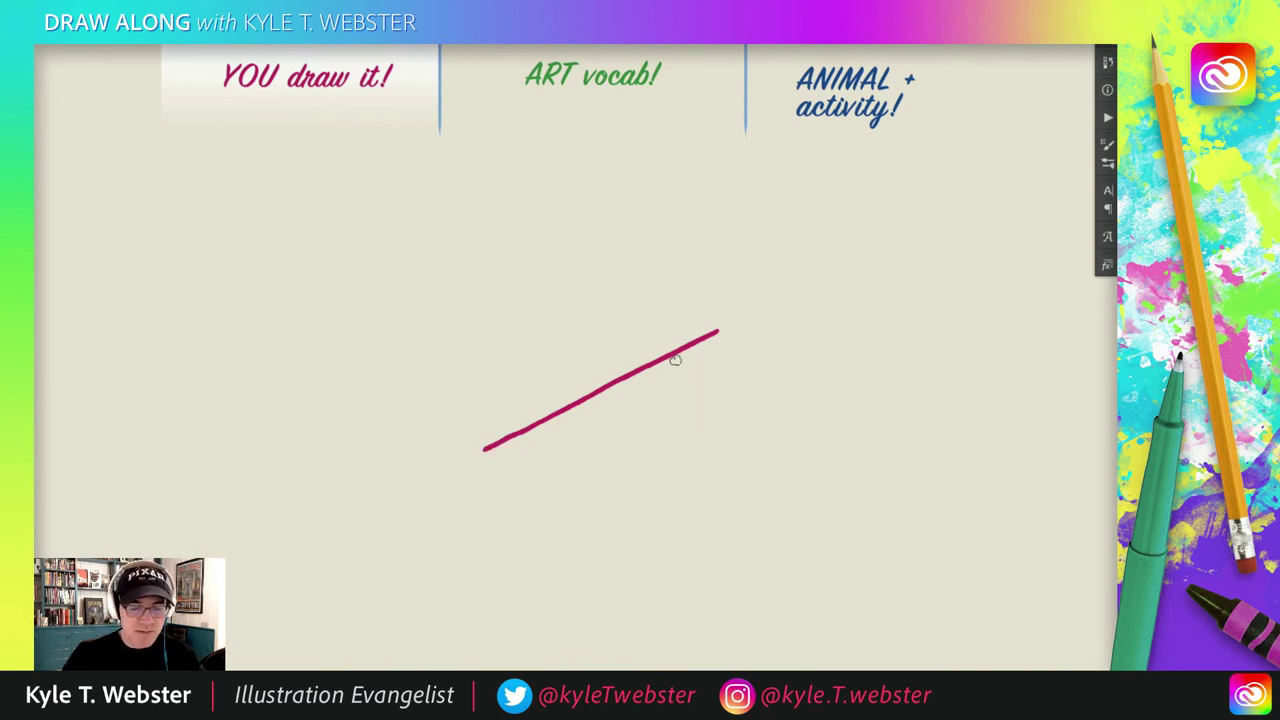
pyautogui.moveTo(517, 360); pyautogui.dragTo(523, 354)
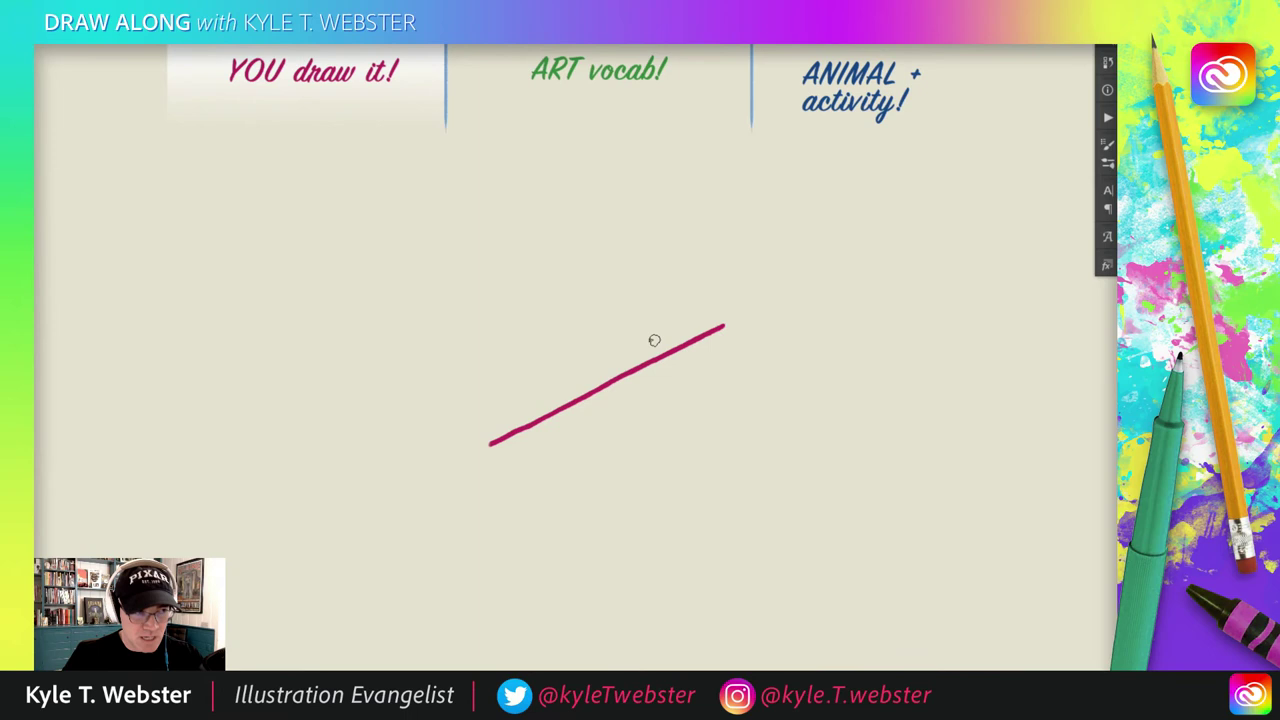
# - Brush a tall steep stroke up from the diagonal and a short branch slanting up-left
pyautogui.moveTo(647, 363); pyautogui.dragTo(668, 267)
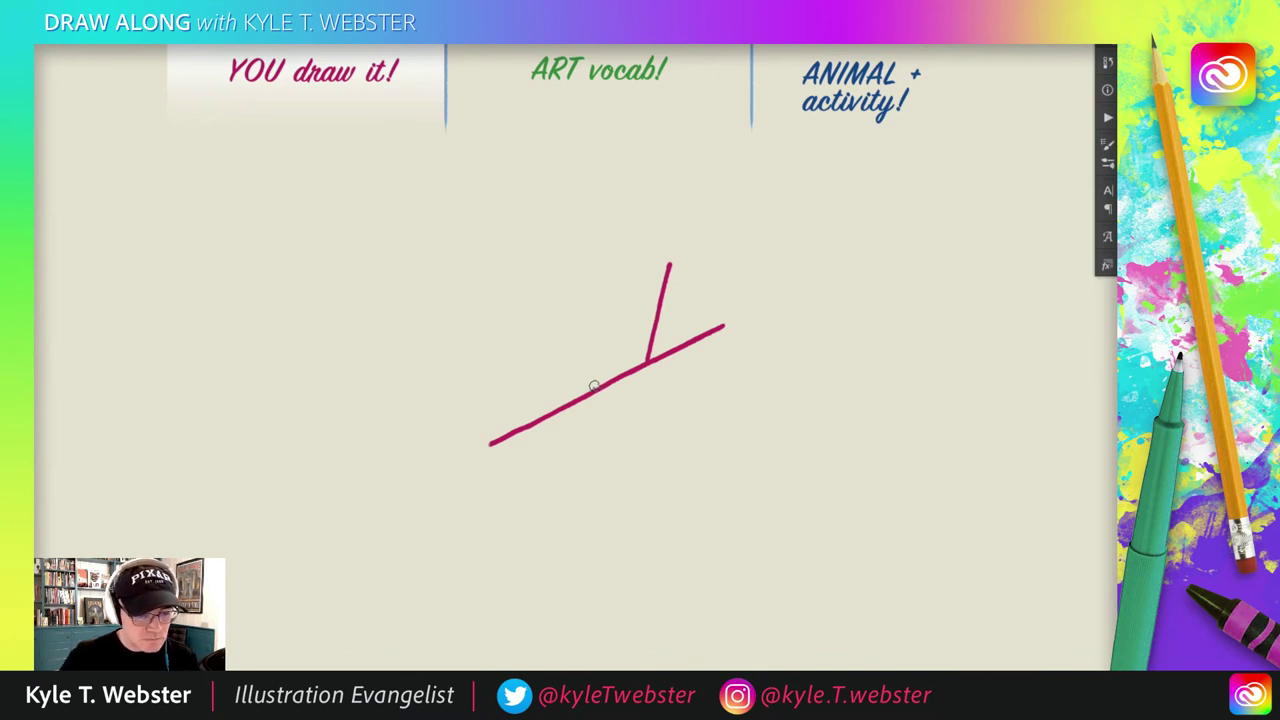
pyautogui.moveTo(595, 387); pyautogui.dragTo(533, 348)
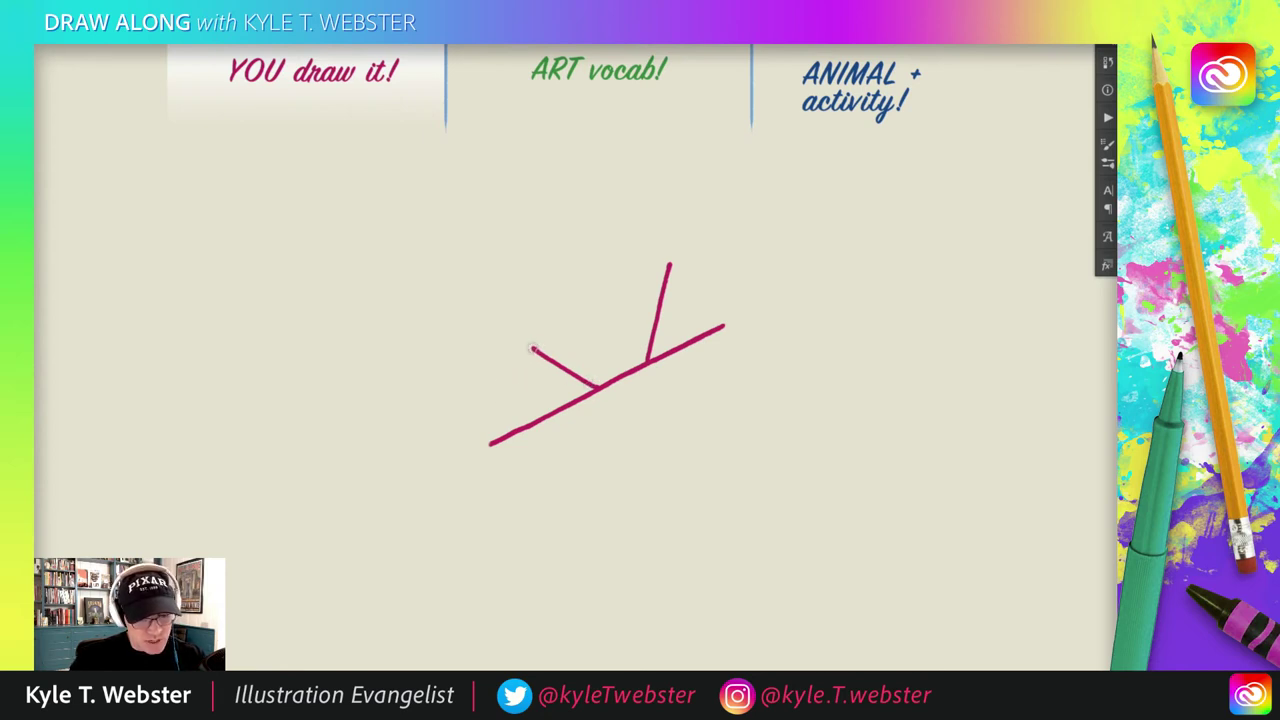
# - Curl two short strokes down and left from the left branch's tip into a hook
pyautogui.moveTo(532, 349); pyautogui.dragTo(507, 384)
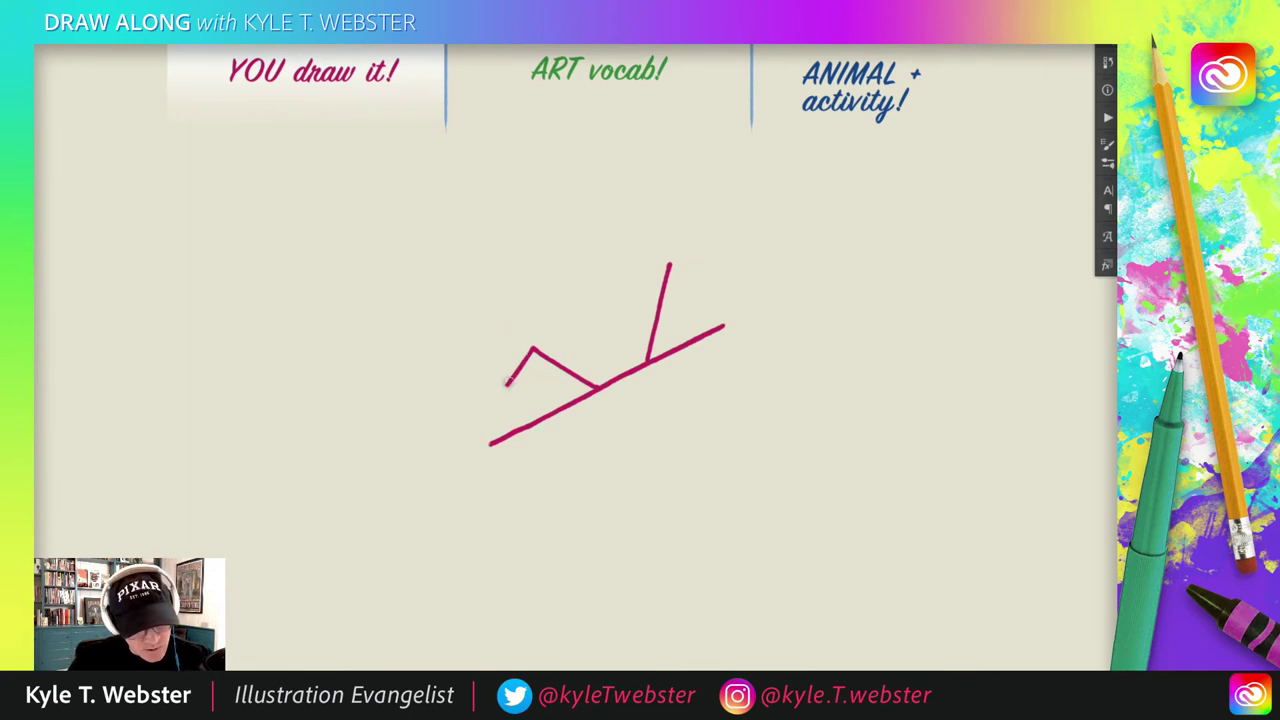
pyautogui.moveTo(508, 378); pyautogui.dragTo(478, 388)
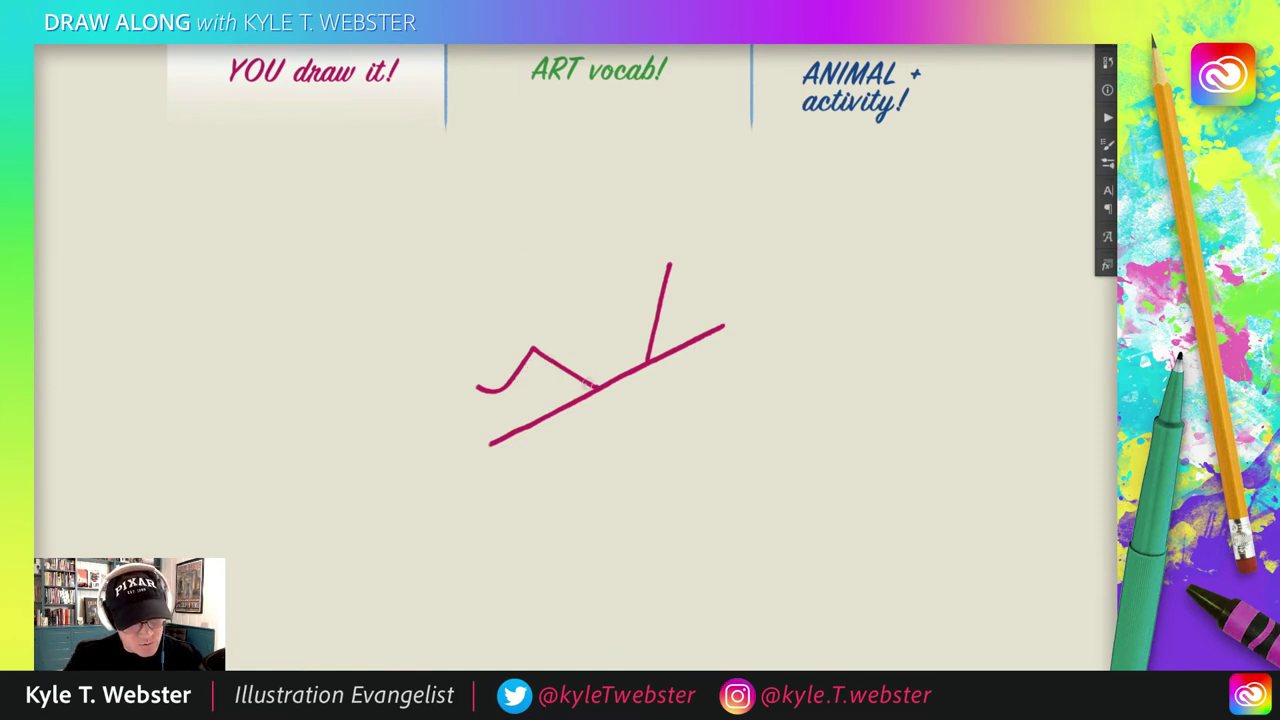
# - Add a parallel stroke, a join to the diagonal, a dome arc, an inner line and a vertical strut
pyautogui.moveTo(548, 360); pyautogui.dragTo(511, 405)
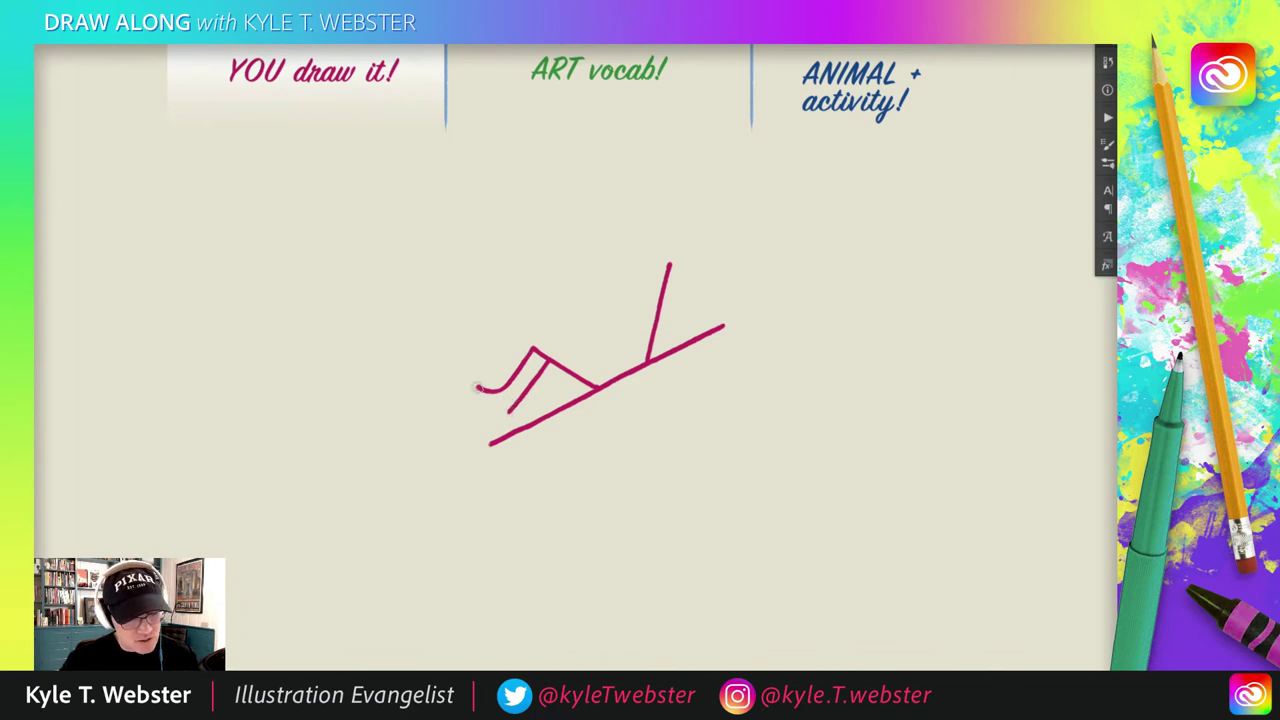
pyautogui.moveTo(479, 389); pyautogui.dragTo(510, 411)
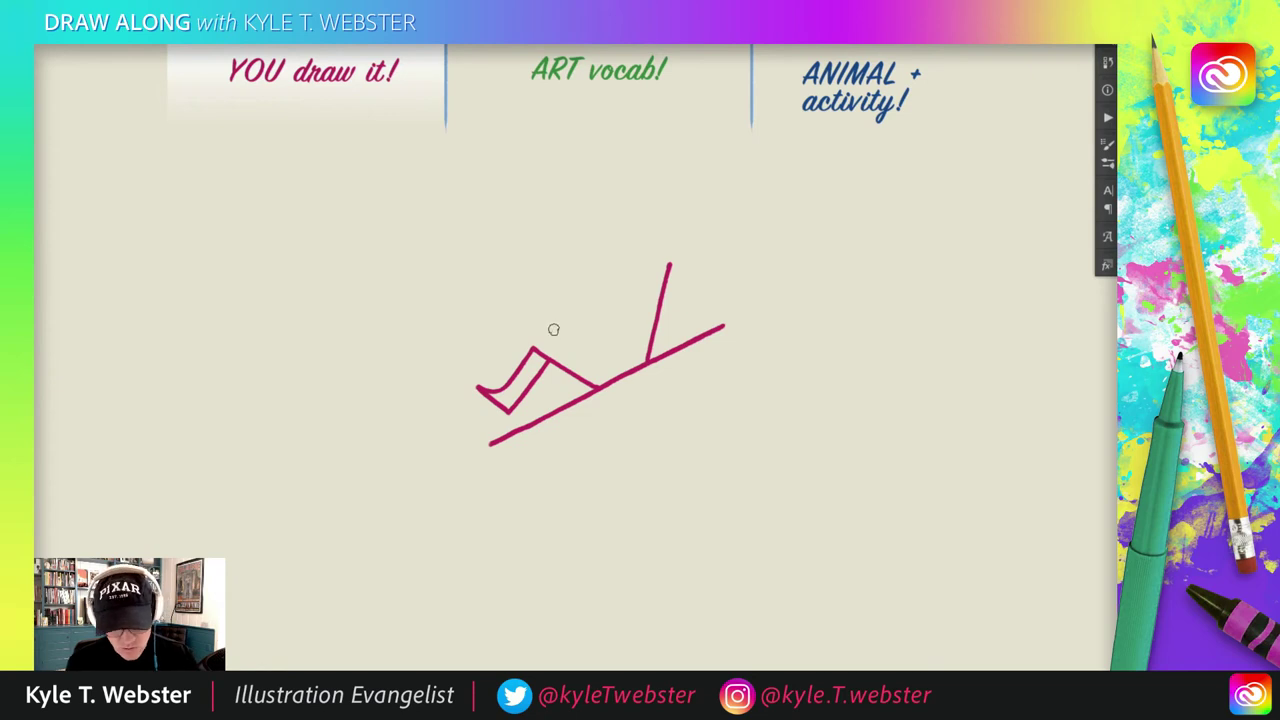
pyautogui.moveTo(533, 349); pyautogui.dragTo(554, 337)
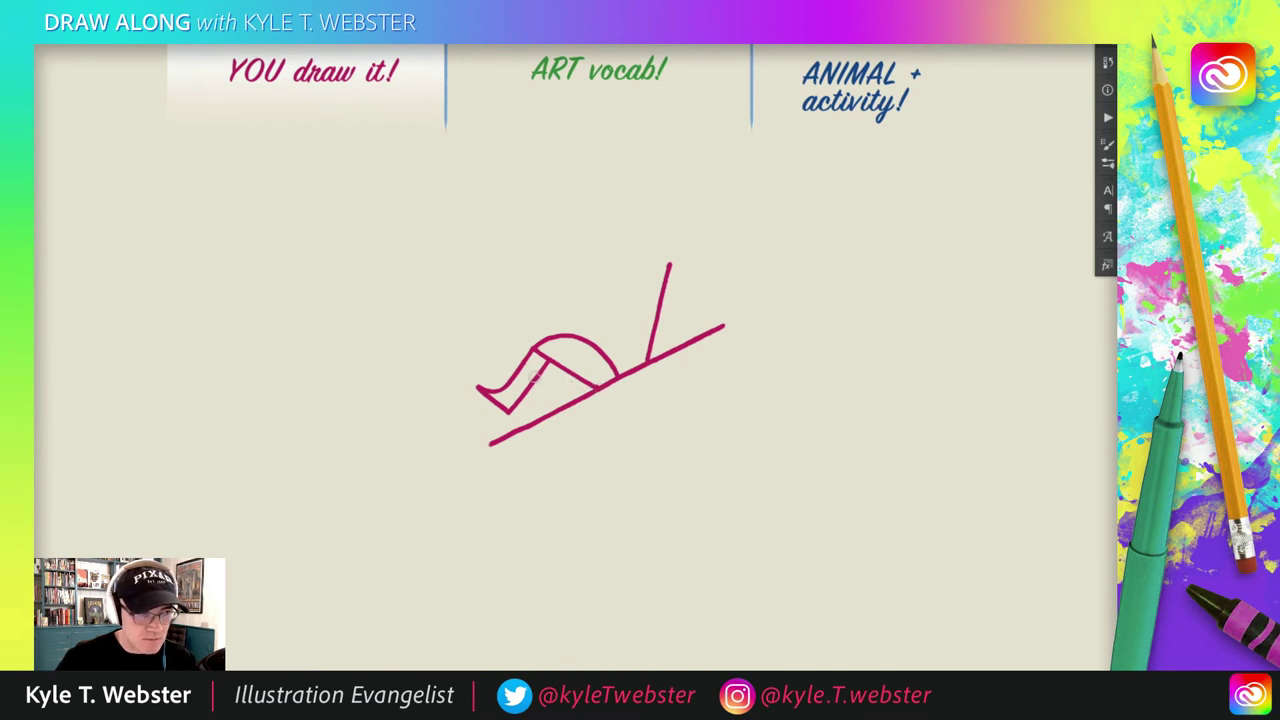
pyautogui.moveTo(592, 386); pyautogui.dragTo(538, 371)
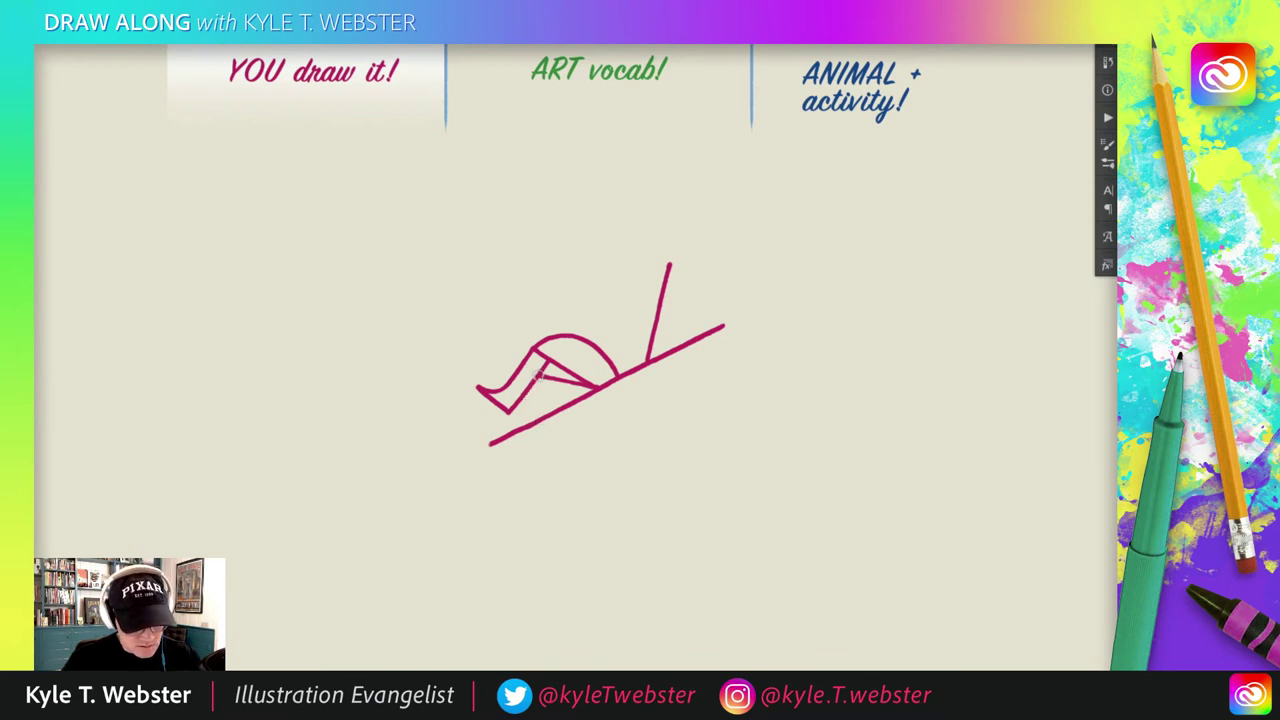
pyautogui.moveTo(538, 372); pyautogui.dragTo(538, 424)
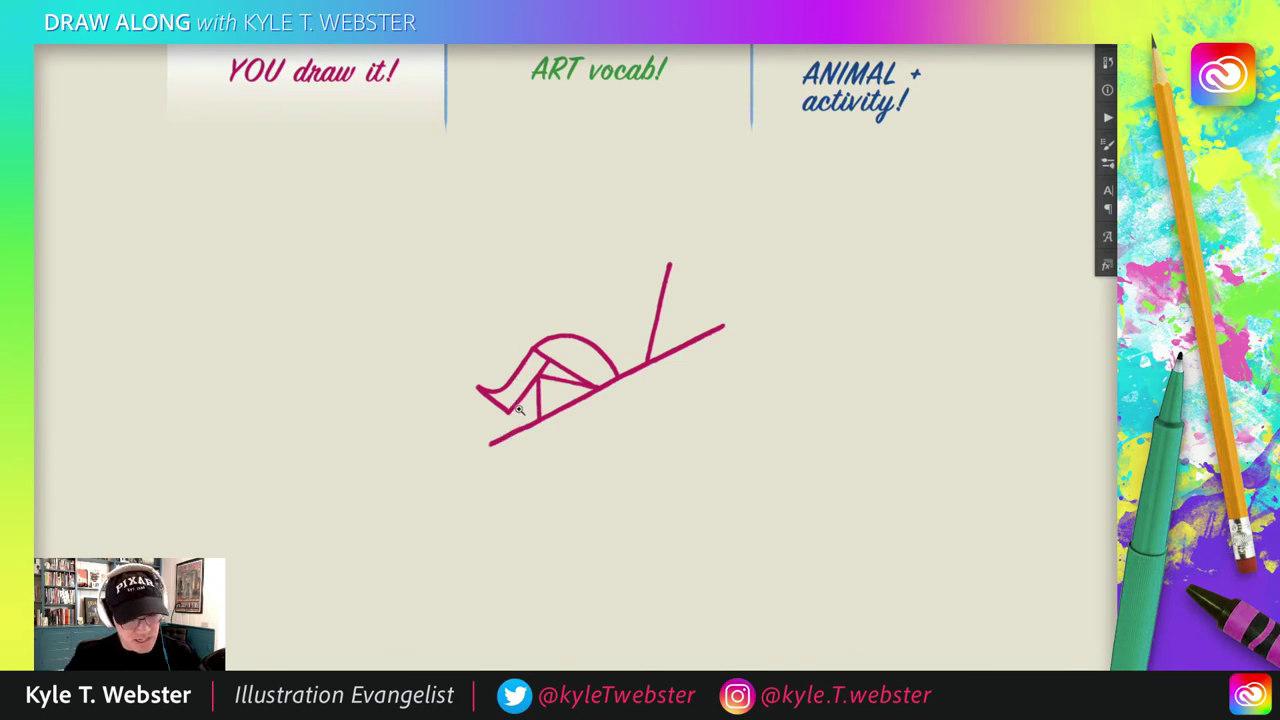
# - Join the lower body to the ground line, extend the ground line down-left, and curve the upper-left edge
pyautogui.scroll(1, 511, 415)
pyautogui.moveTo(518, 390); pyautogui.dragTo(483, 451)
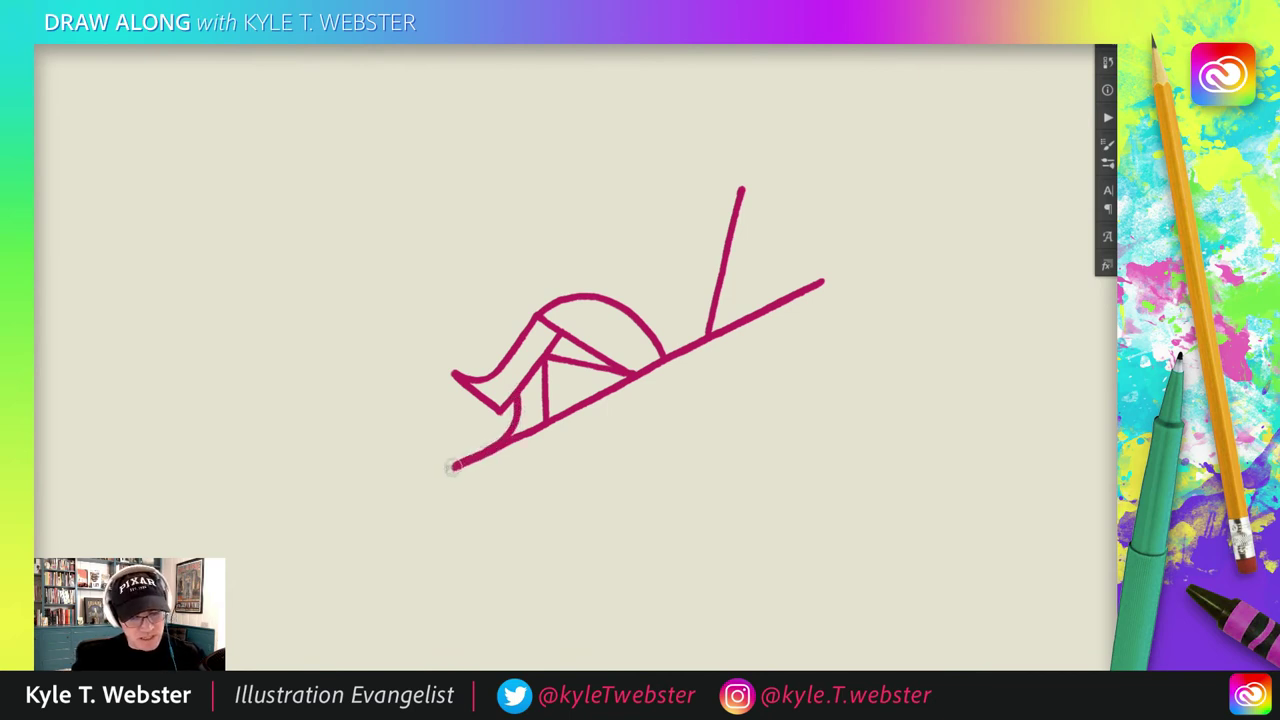
pyautogui.moveTo(500, 446); pyautogui.dragTo(449, 470)
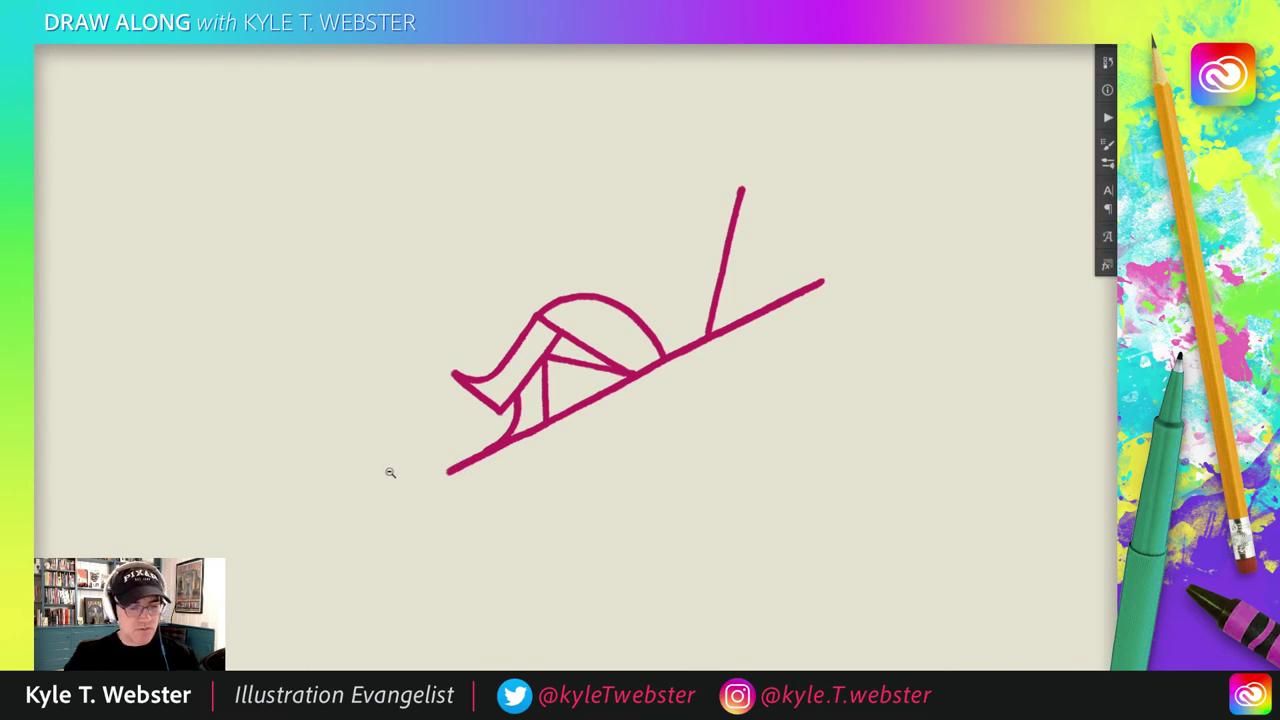
pyautogui.scroll(-3, 389, 471)
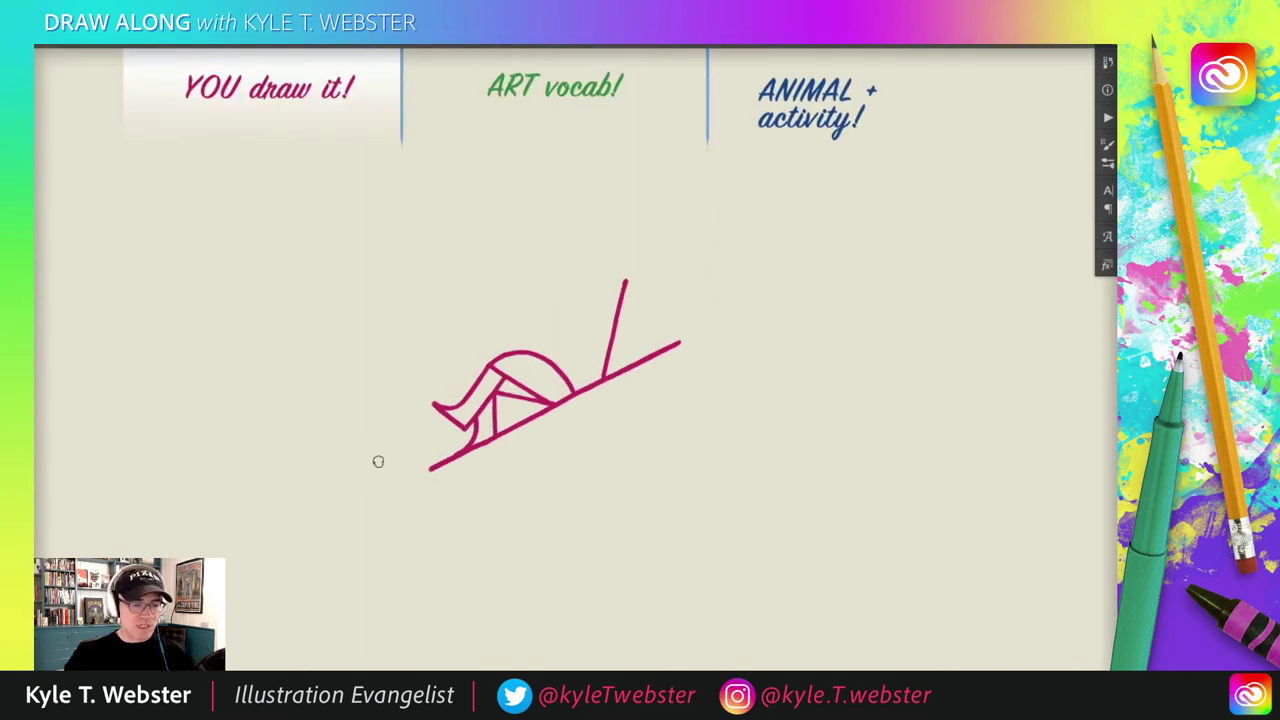
pyautogui.scroll(2, 394, 446)
pyautogui.hscroll(2, 394, 446)
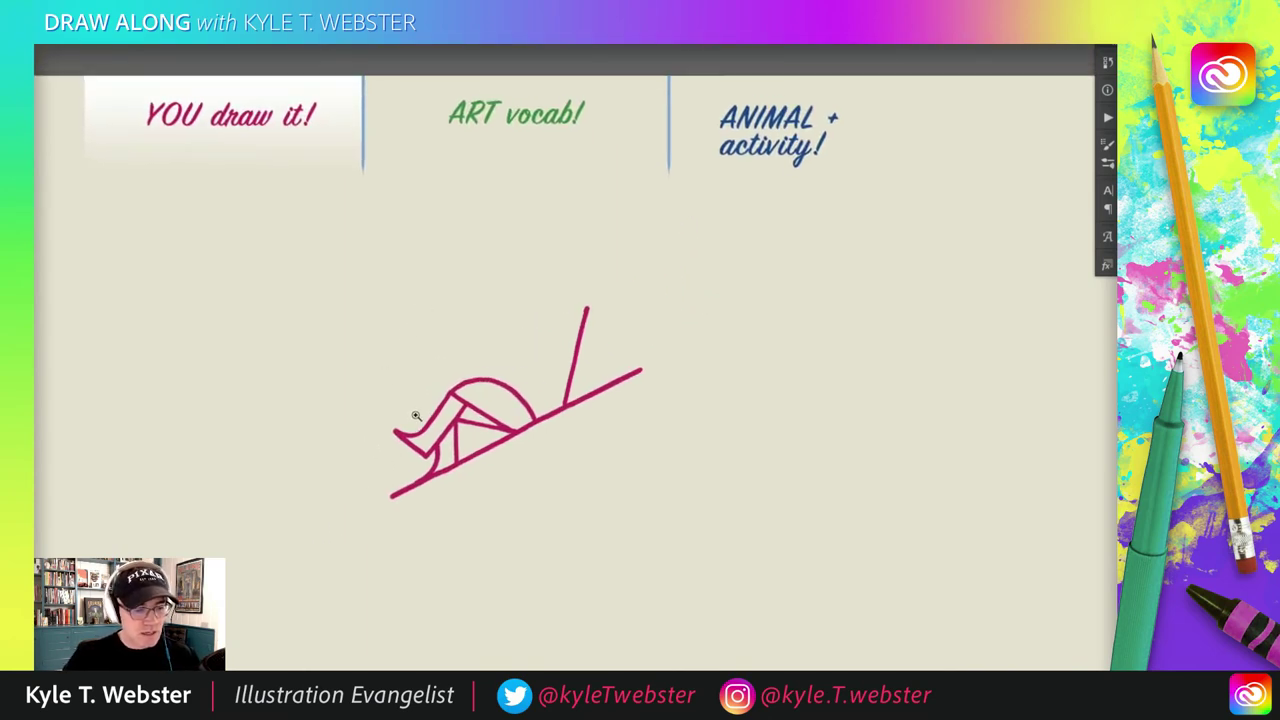
pyautogui.scroll(2, 416, 415)
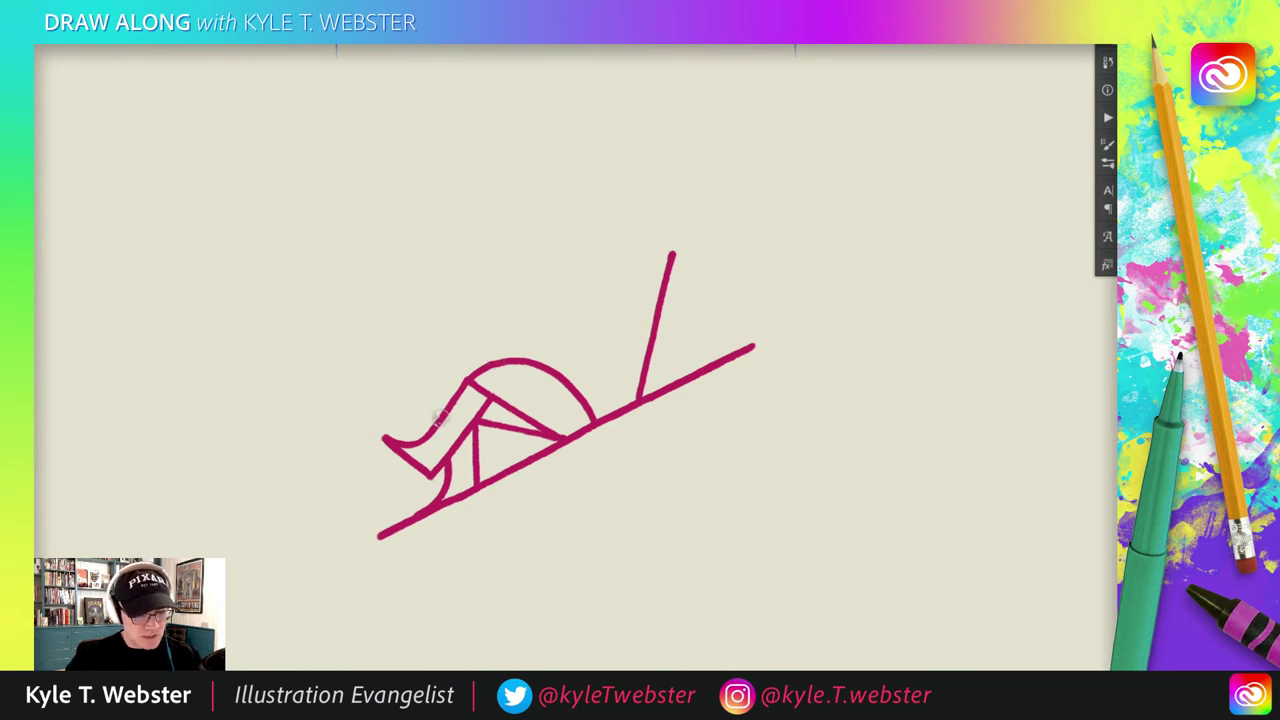
pyautogui.moveTo(440, 410)
pyautogui.mouseDown()
pyautogui.moveTo(455, 362)
pyautogui.moveTo(488, 357)
pyautogui.moveTo(502, 372)
pyautogui.mouseUp()
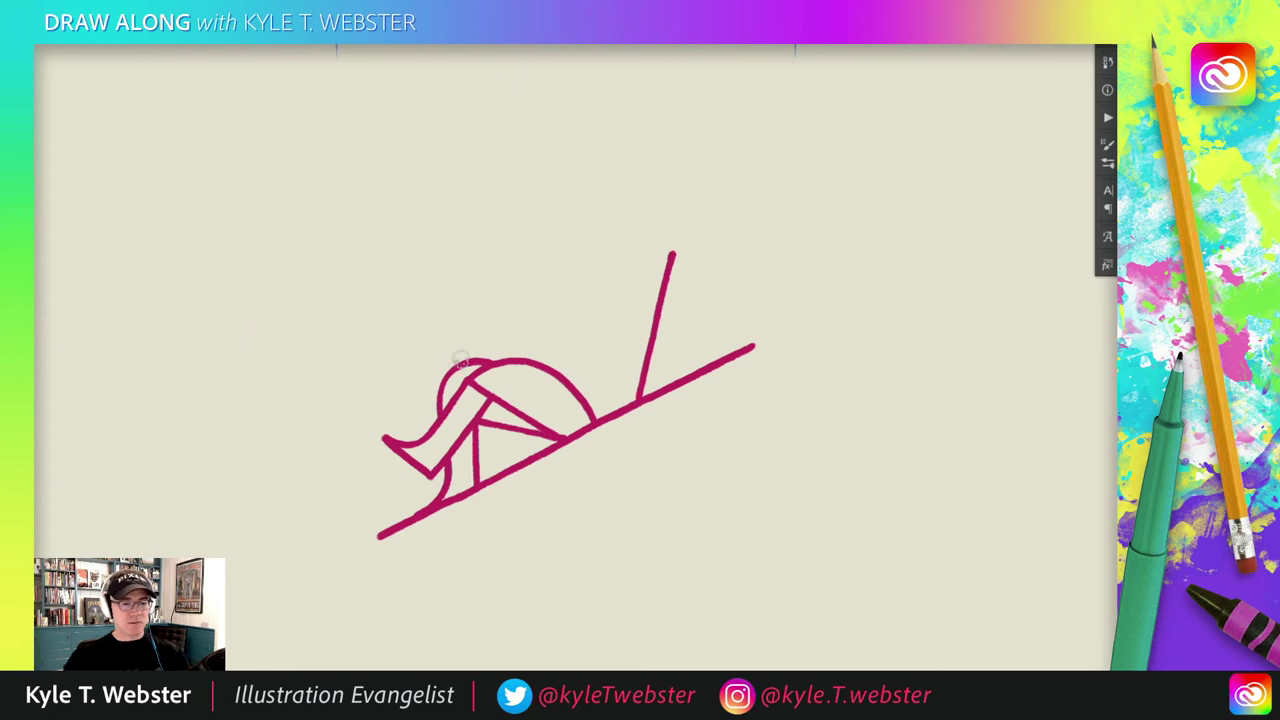
pyautogui.scroll(-3, 380, 451)
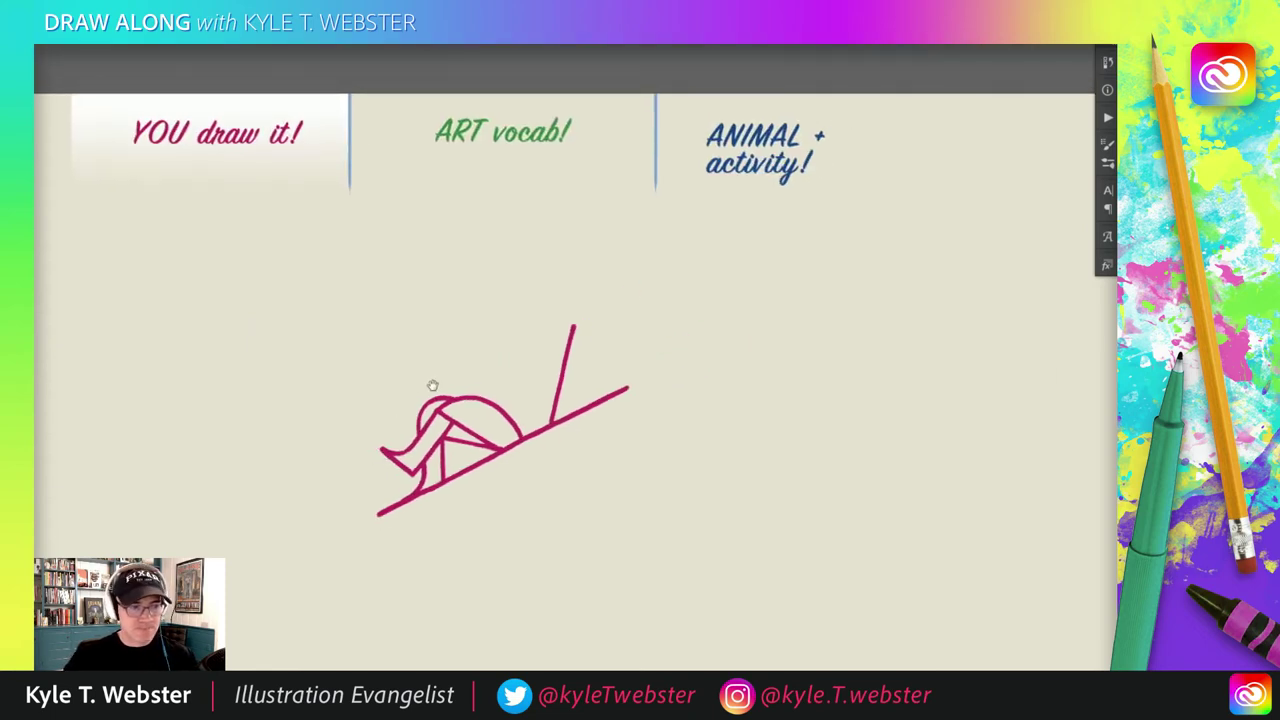
pyautogui.moveTo(457, 351)
pyautogui.mouseDown()
pyautogui.moveTo(466, 383)
pyautogui.moveTo(526, 400)
pyautogui.mouseUp()
pyautogui.scroll(3, 514, 347)
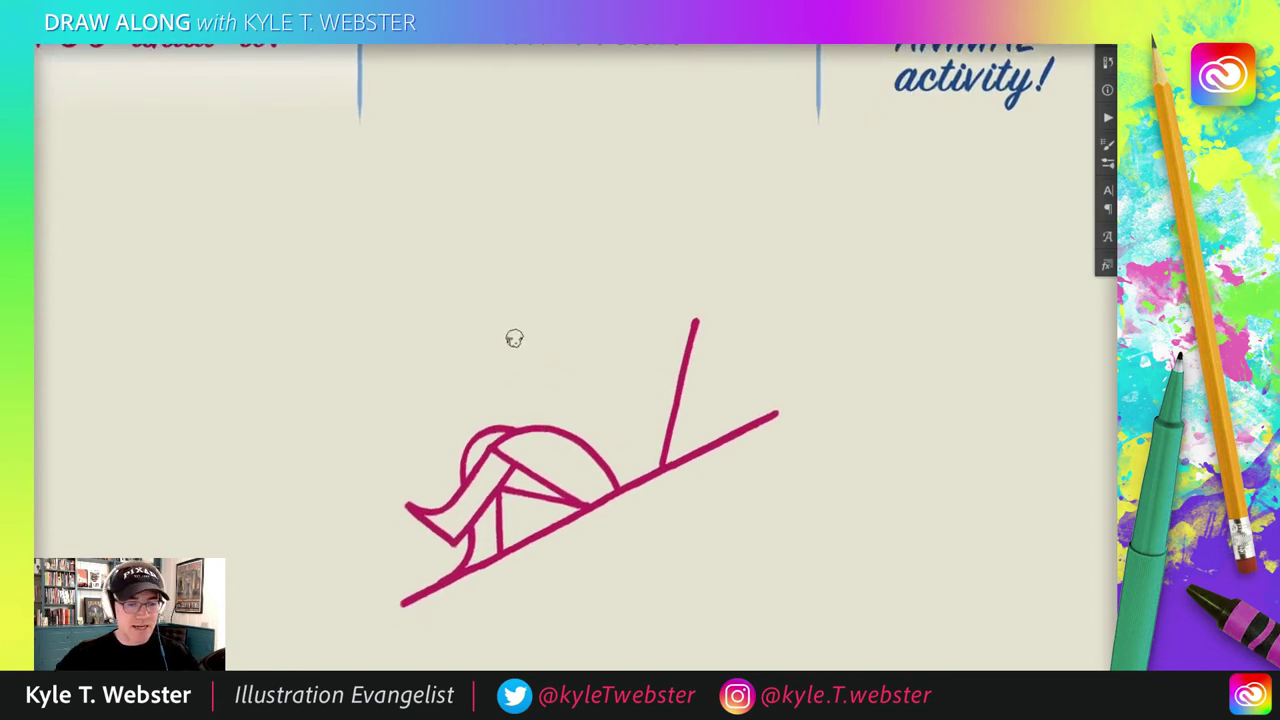
pyautogui.moveTo(514, 337); pyautogui.dragTo(549, 309)
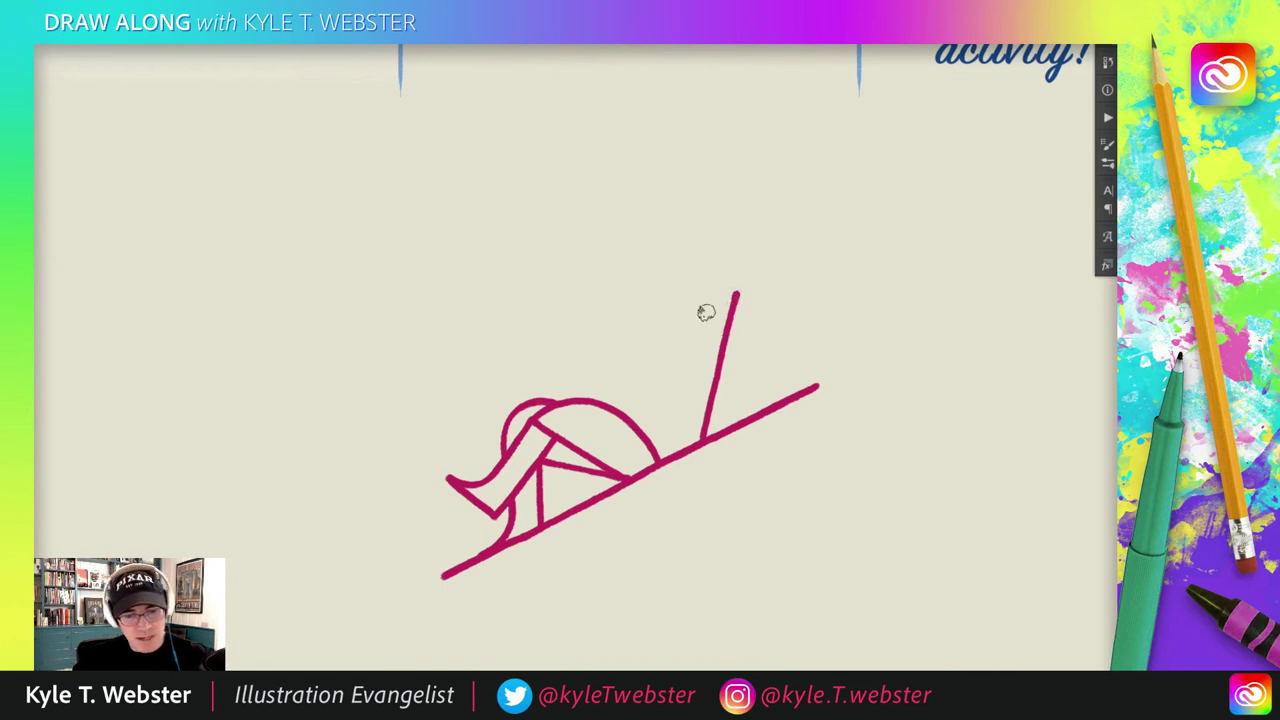
# - Draw the flag's top edge leftward from the tall pole's tip and its short left side upward
pyautogui.moveTo(726, 320); pyautogui.dragTo(656, 305)
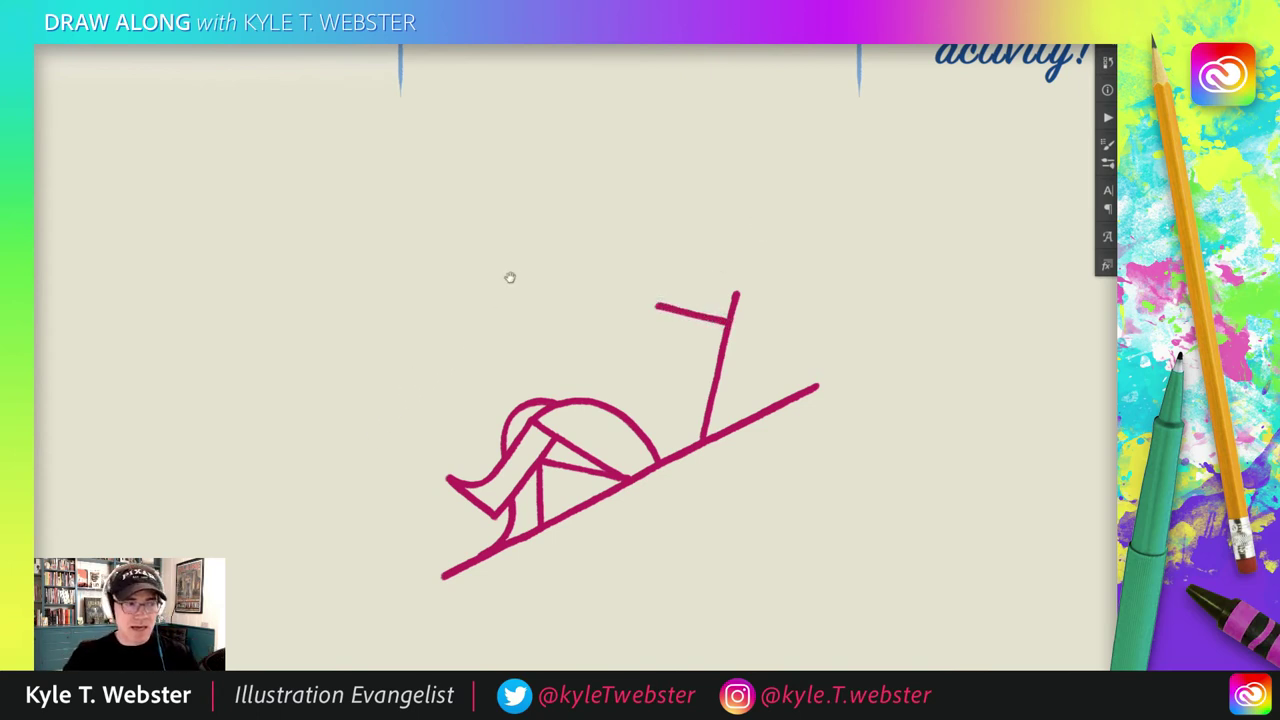
pyautogui.moveTo(510, 277); pyautogui.dragTo(514, 297)
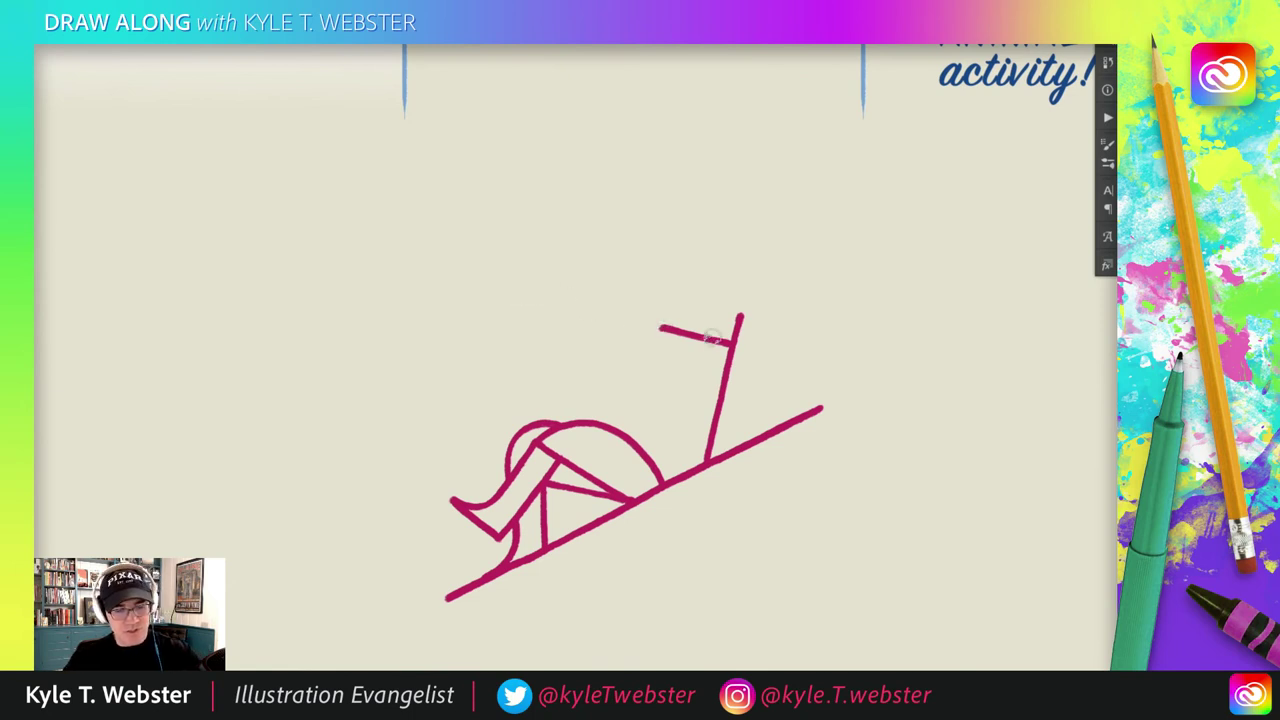
pyautogui.moveTo(551, 317); pyautogui.dragTo(480, 303)
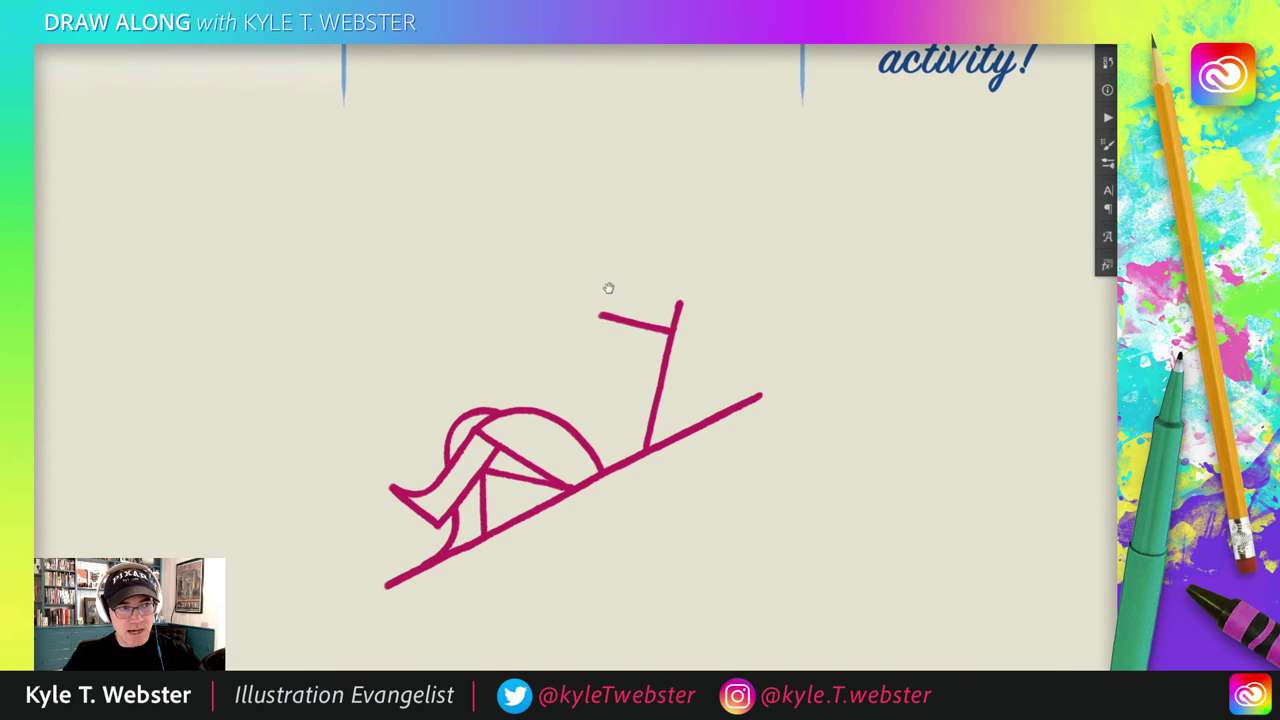
pyautogui.moveTo(598, 315); pyautogui.dragTo(605, 289)
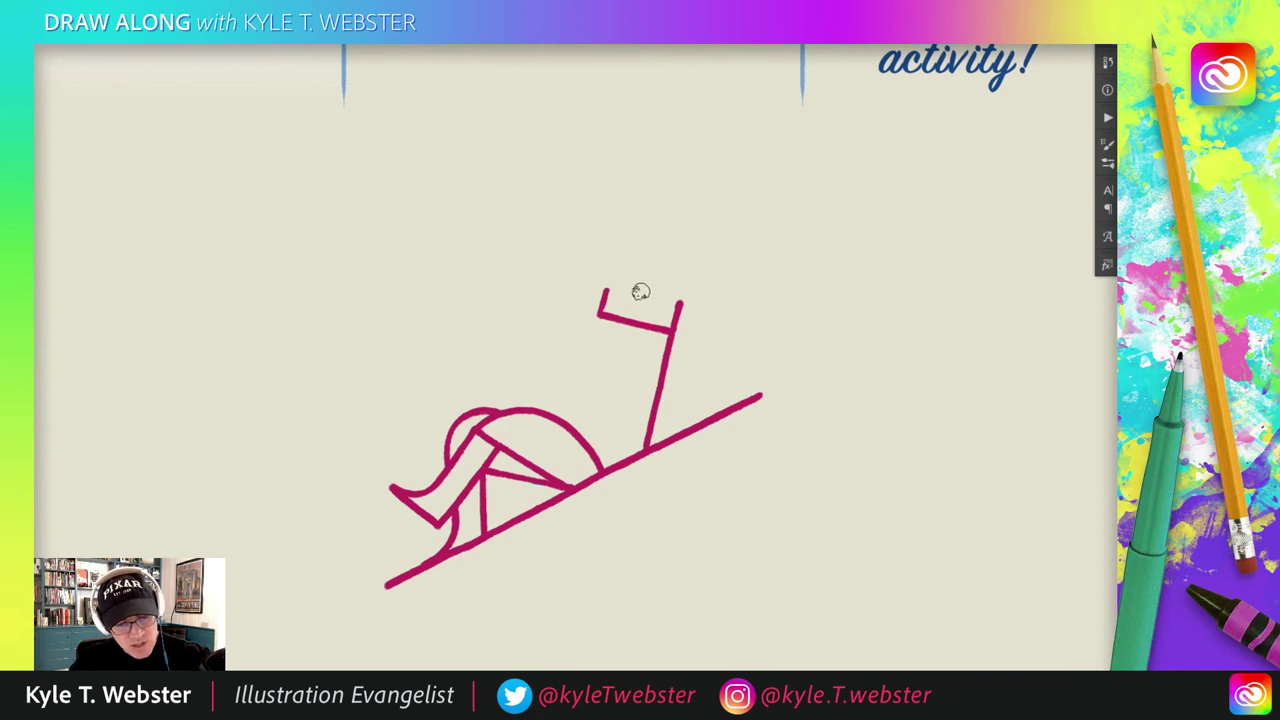
# - Brush the flag's remaining edge back to the pole, closing the flag outline
pyautogui.moveTo(605, 289); pyautogui.dragTo(683, 291)
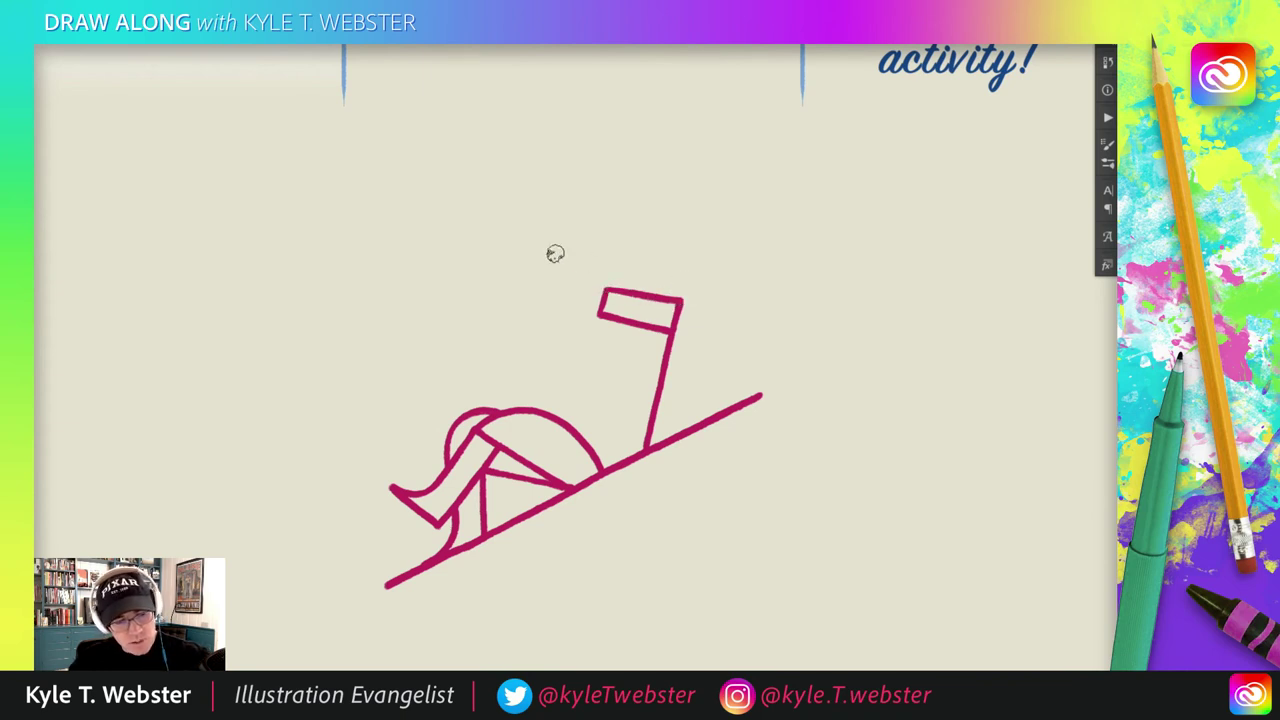
# - Mark an end dot, then brush a long line leftward from the flag's top-left corner to it
pyautogui.moveTo(434, 341); pyautogui.dragTo(437, 309)
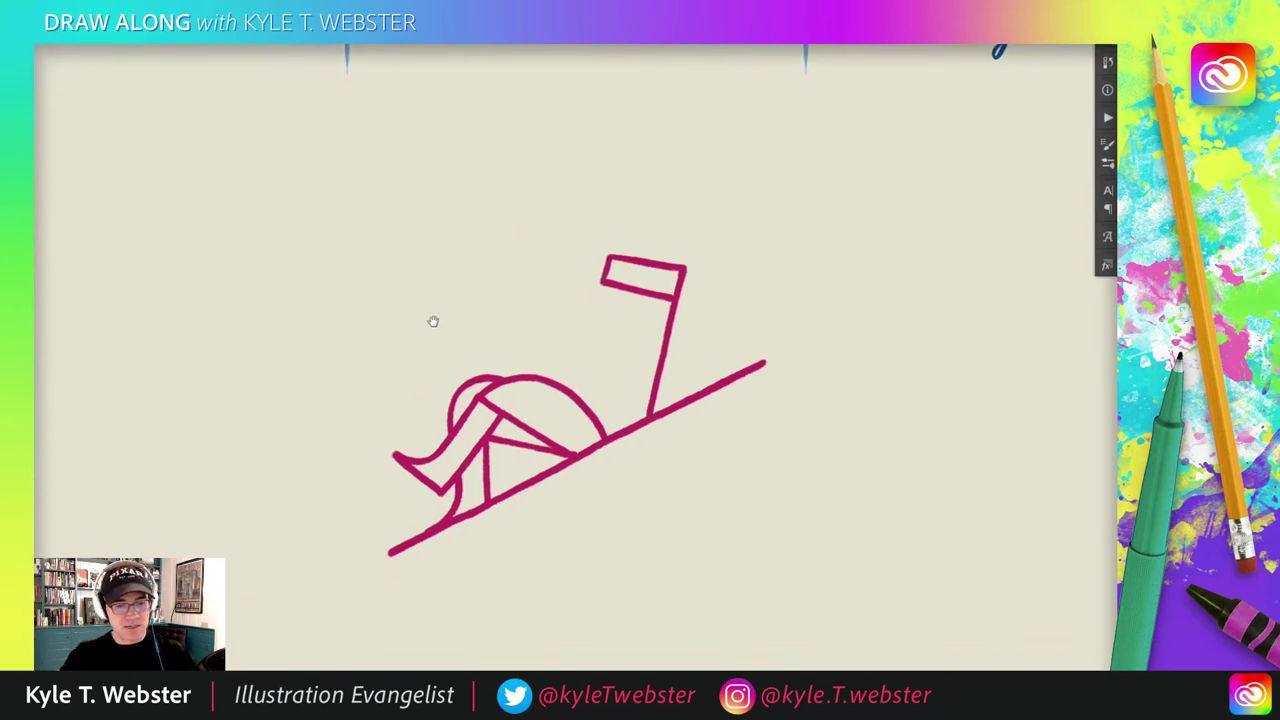
pyautogui.hscroll(-2, 432, 320)
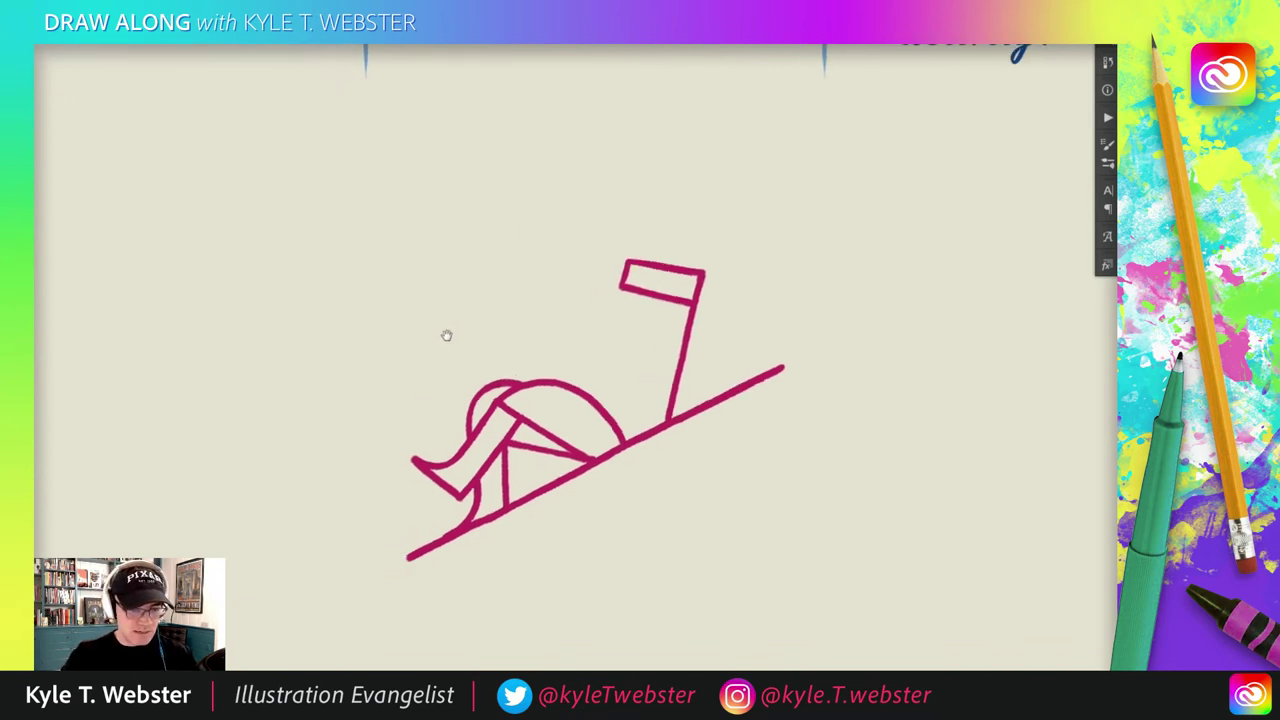
pyautogui.moveTo(446, 335); pyautogui.dragTo(450, 340)
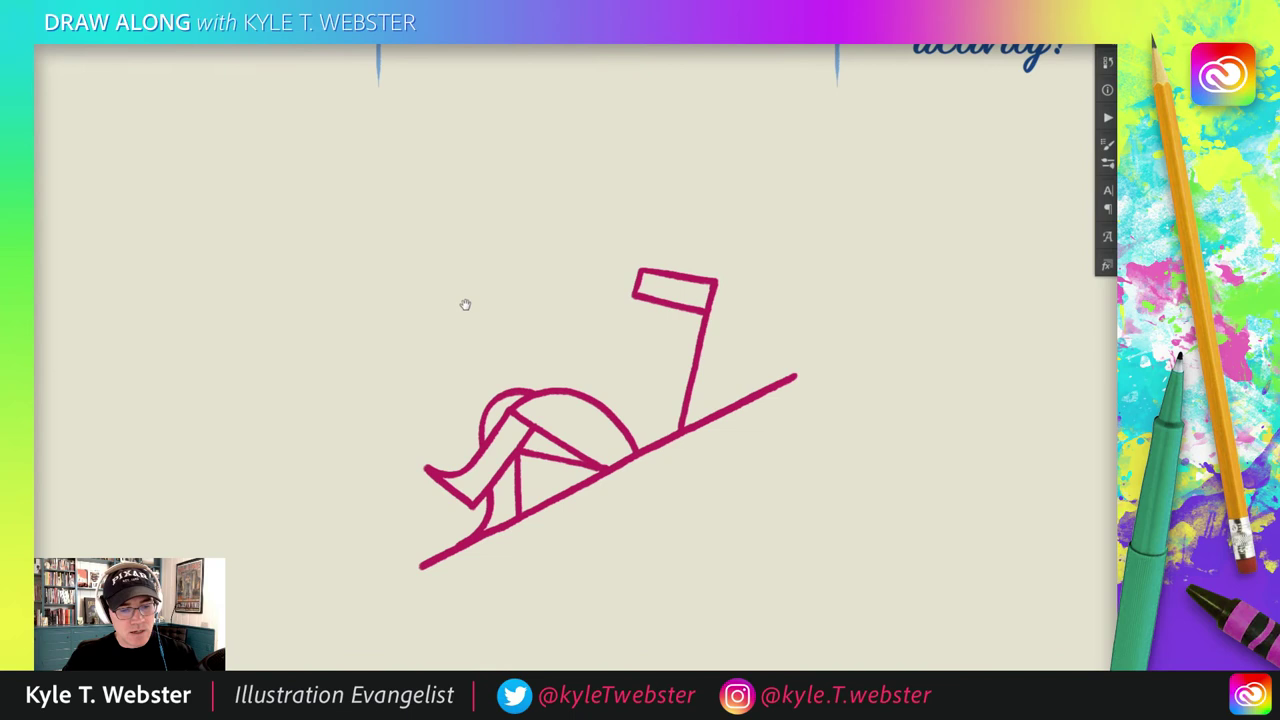
pyautogui.moveTo(506, 303); pyautogui.dragTo(651, 391)
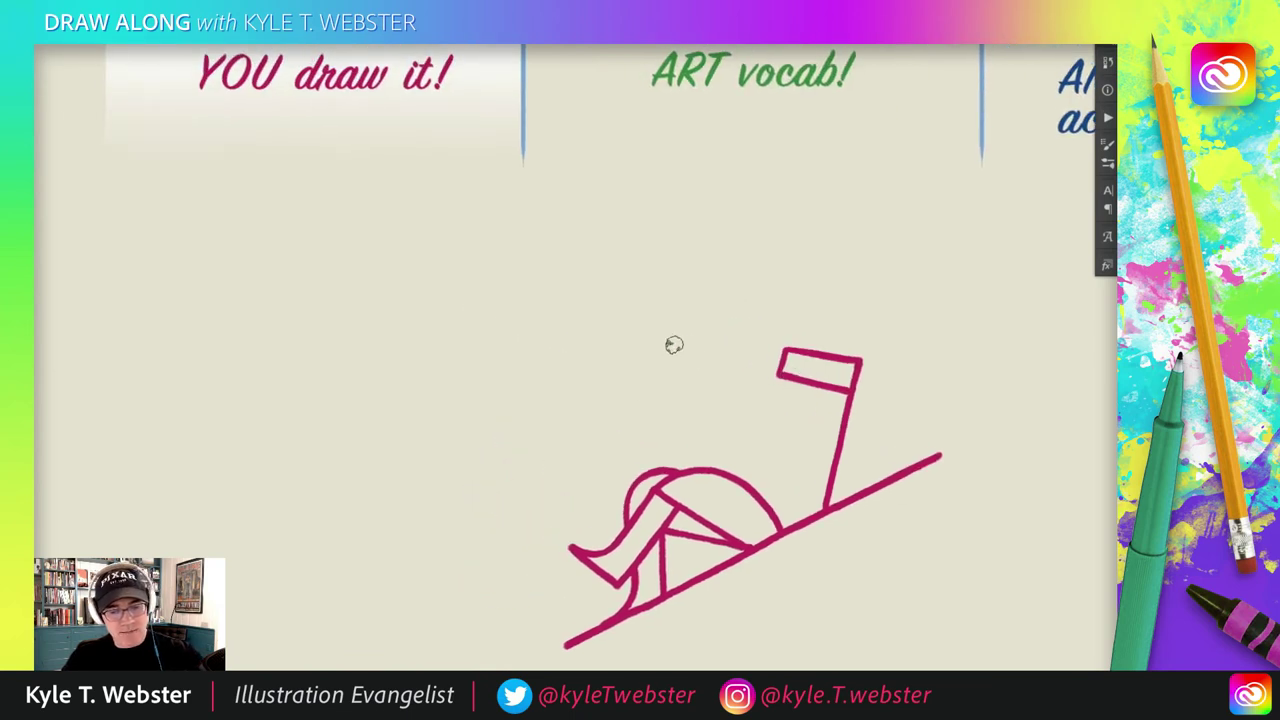
pyautogui.moveTo(697, 346); pyautogui.dragTo(559, 254)
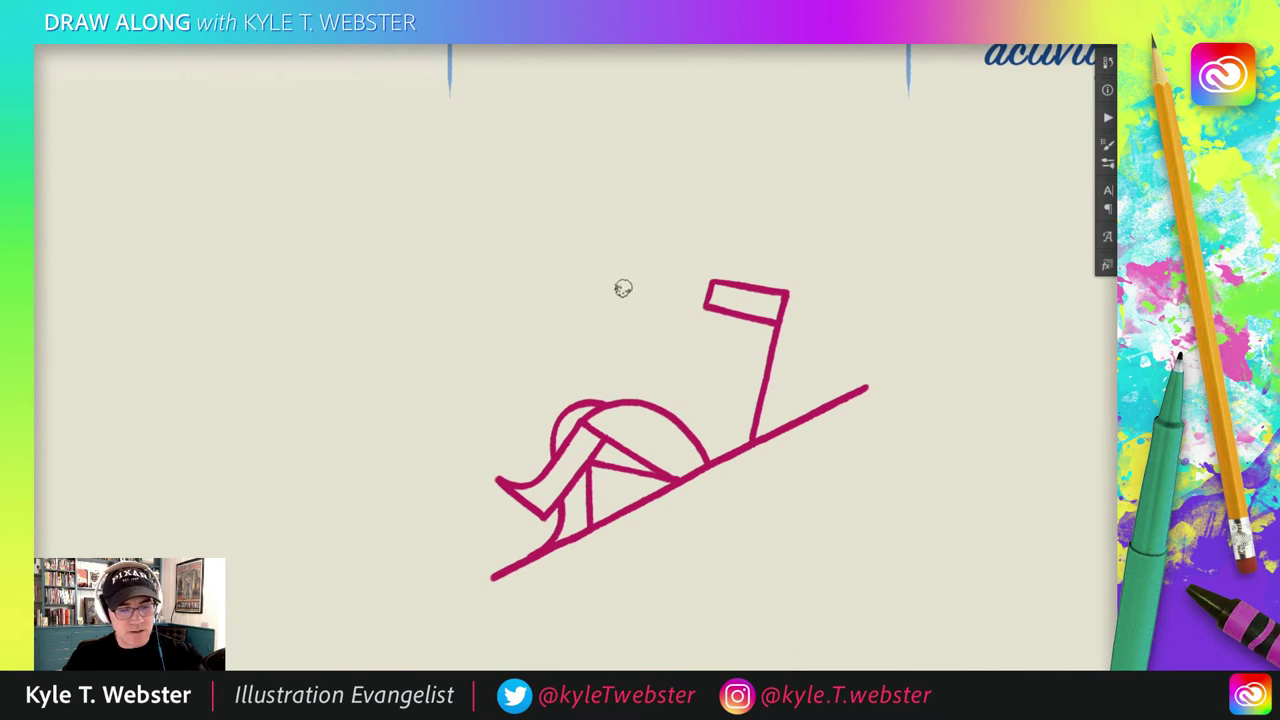
pyautogui.moveTo(420, 343); pyautogui.dragTo(397, 317)
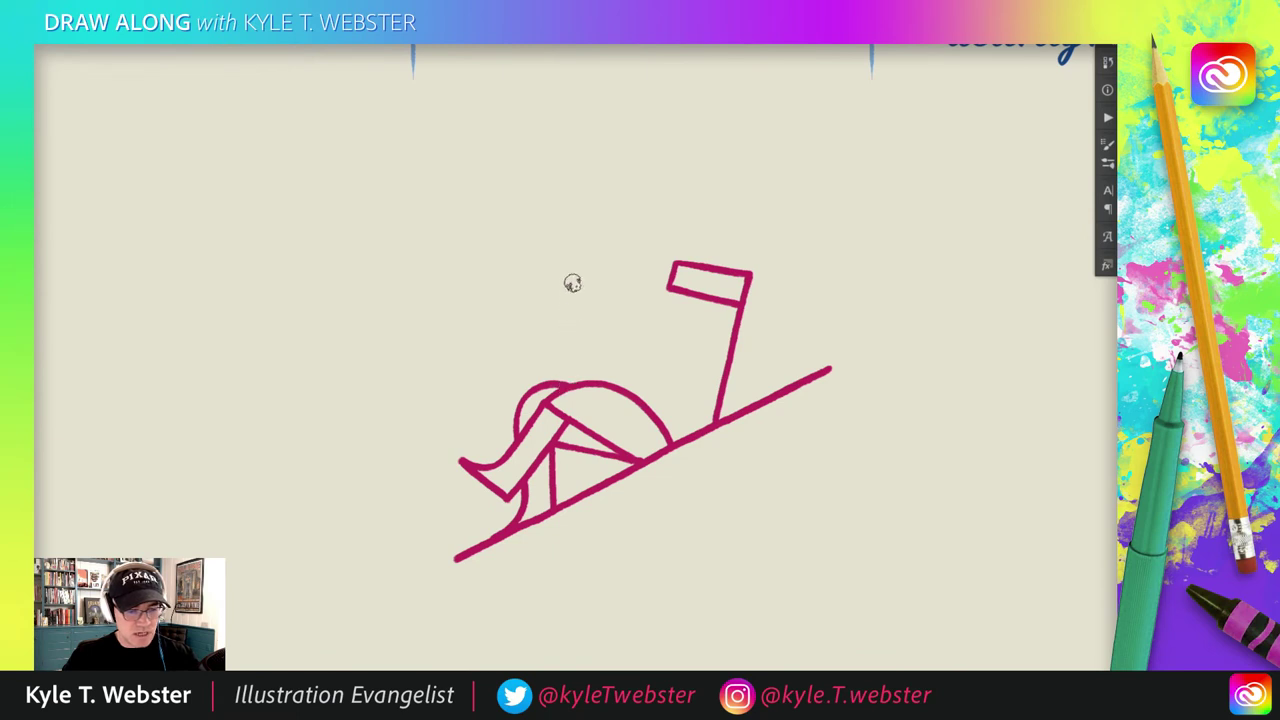
pyautogui.click(572, 271)
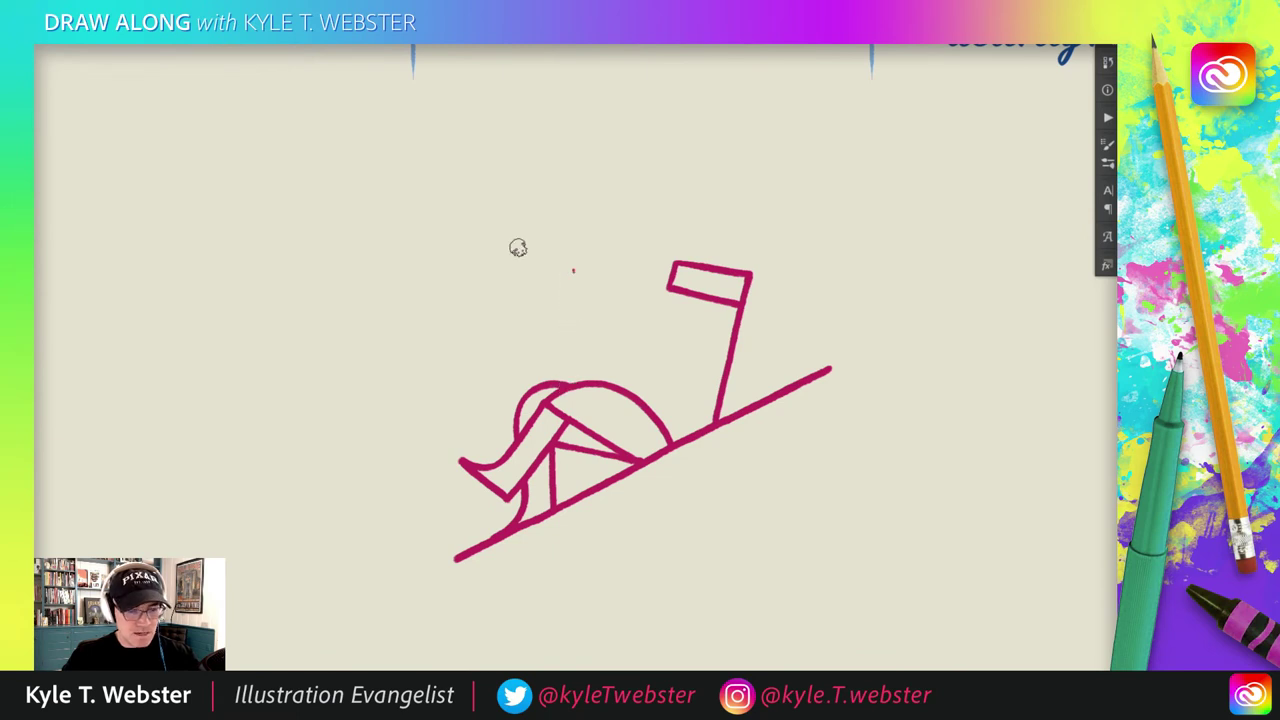
pyautogui.scroll(3, 426, 309)
pyautogui.hscroll(-3, 426, 309)
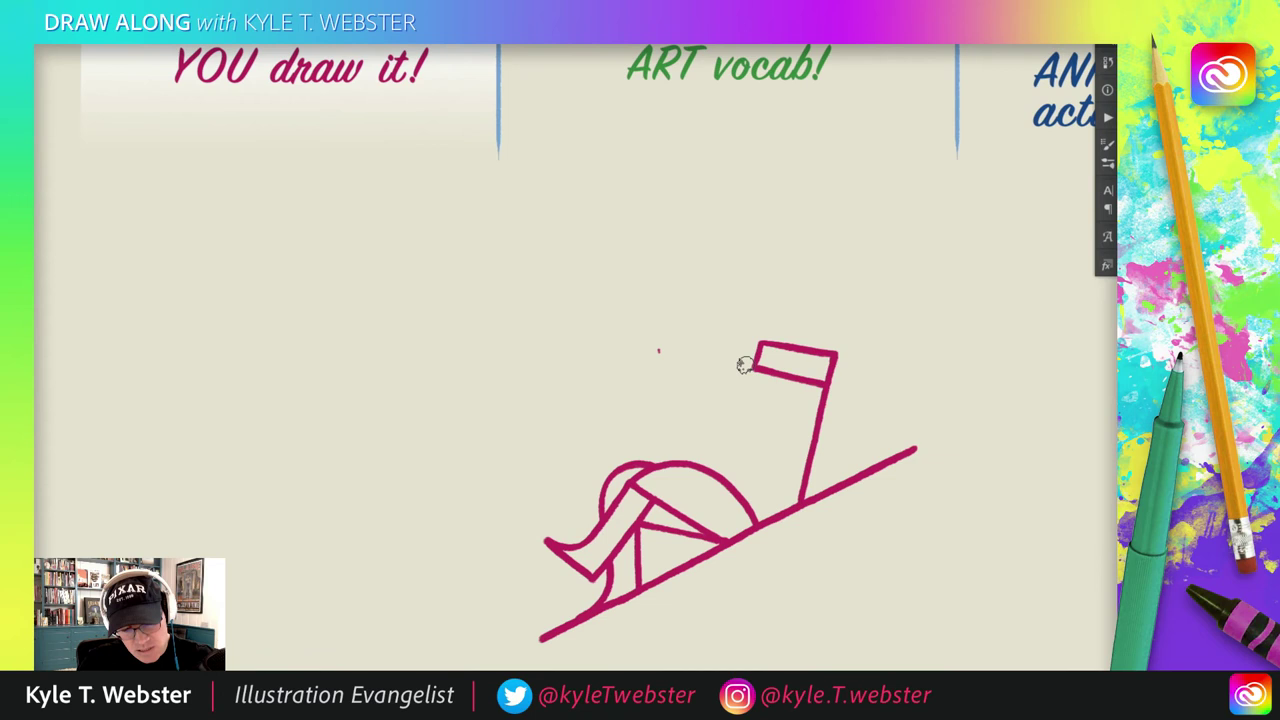
pyautogui.moveTo(758, 368); pyautogui.dragTo(658, 348)
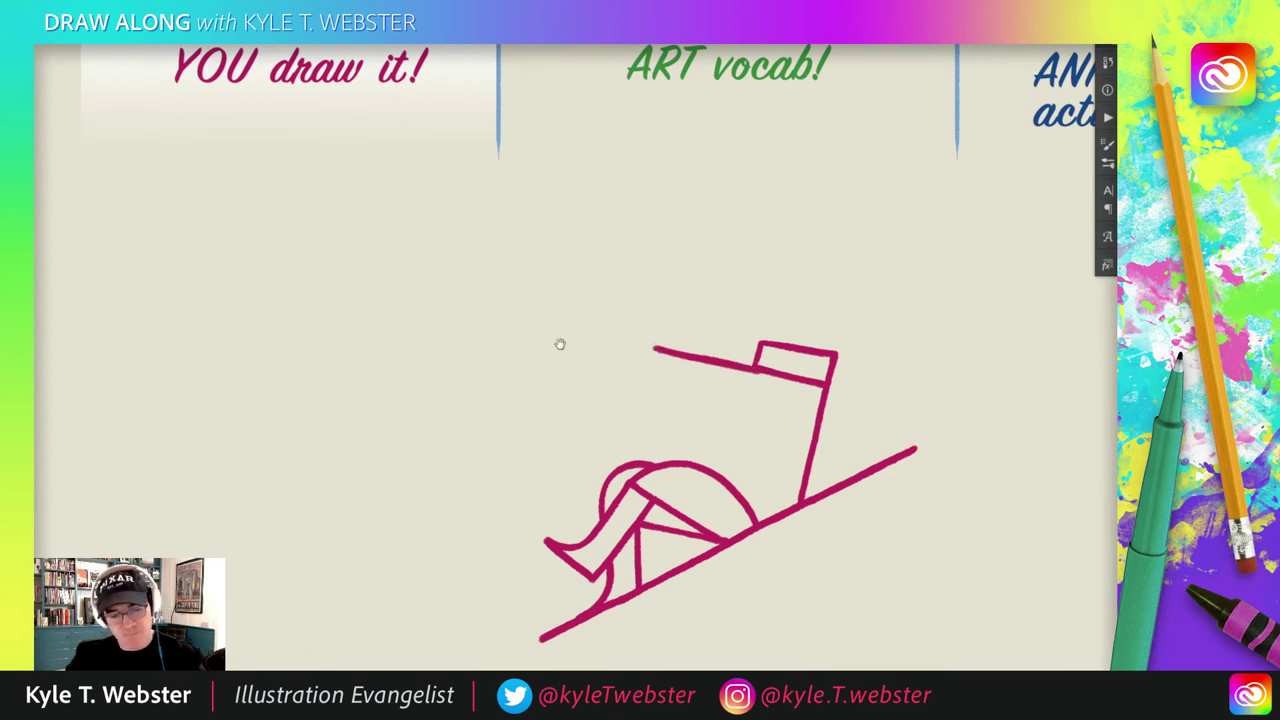
# - Hang a short drop from the long line's left end and a curved underside back toward the box
pyautogui.scroll(-3, 346, 343)
pyautogui.hscroll(4, 346, 343)
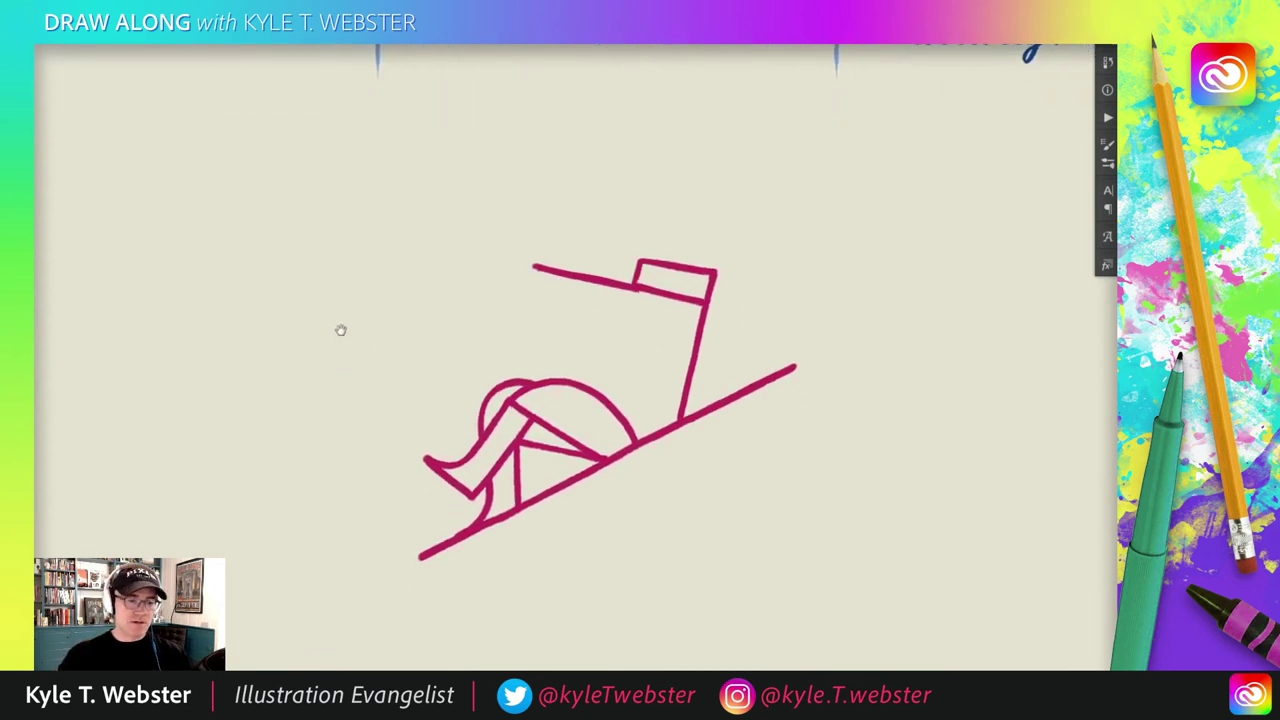
pyautogui.moveTo(533, 266); pyautogui.dragTo(527, 294)
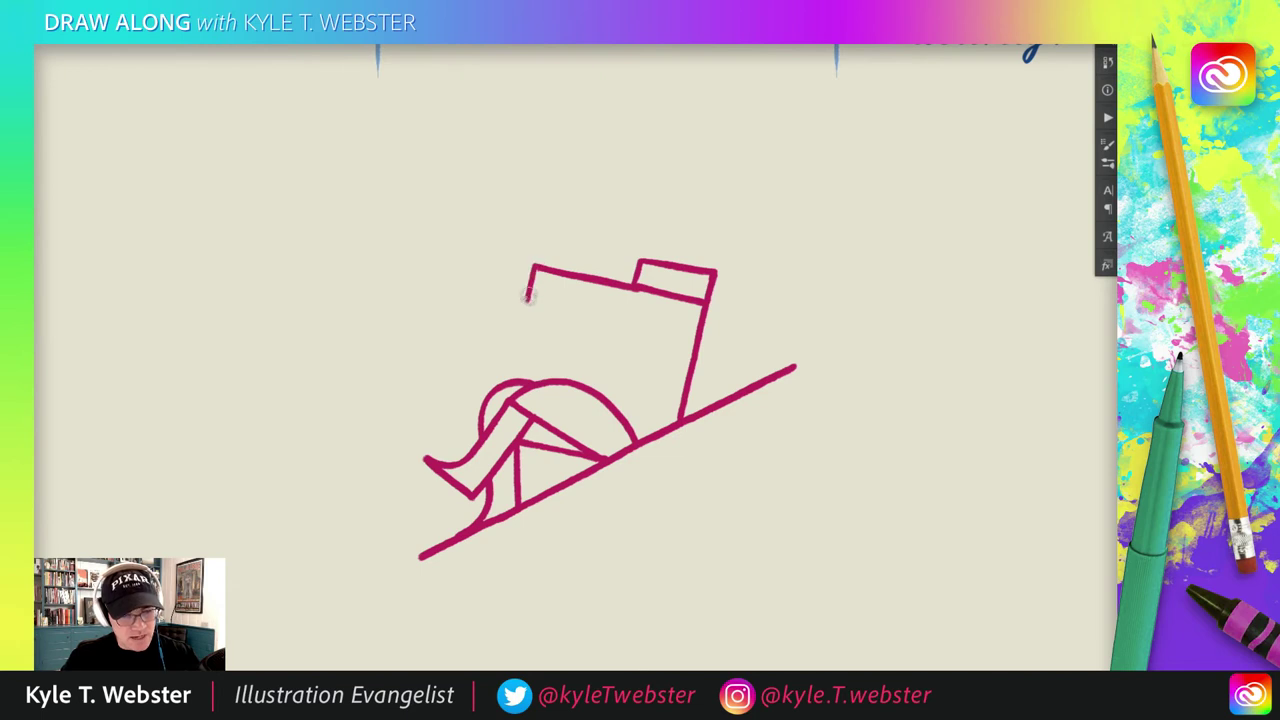
pyautogui.hscroll(2, 417, 300)
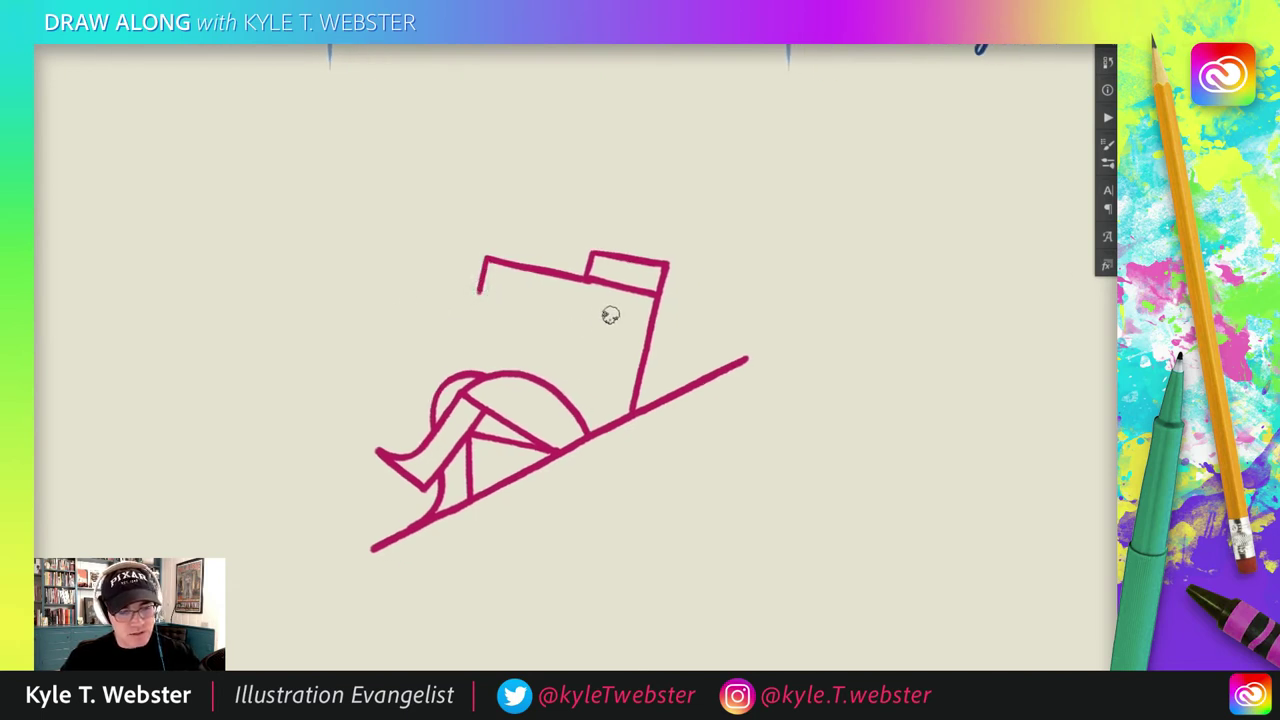
pyautogui.moveTo(479, 291)
pyautogui.mouseDown()
pyautogui.moveTo(511, 318)
pyautogui.moveTo(607, 316)
pyautogui.mouseUp()
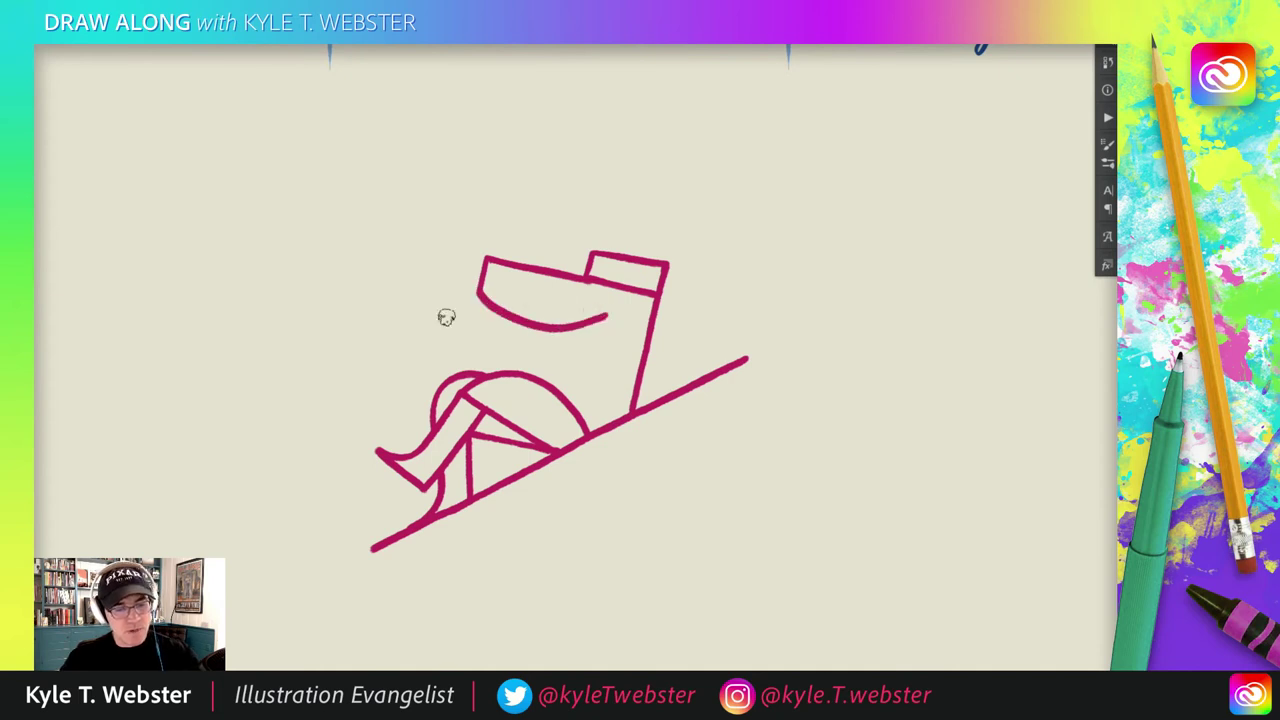
pyautogui.hotkey('ctrl', 'z')
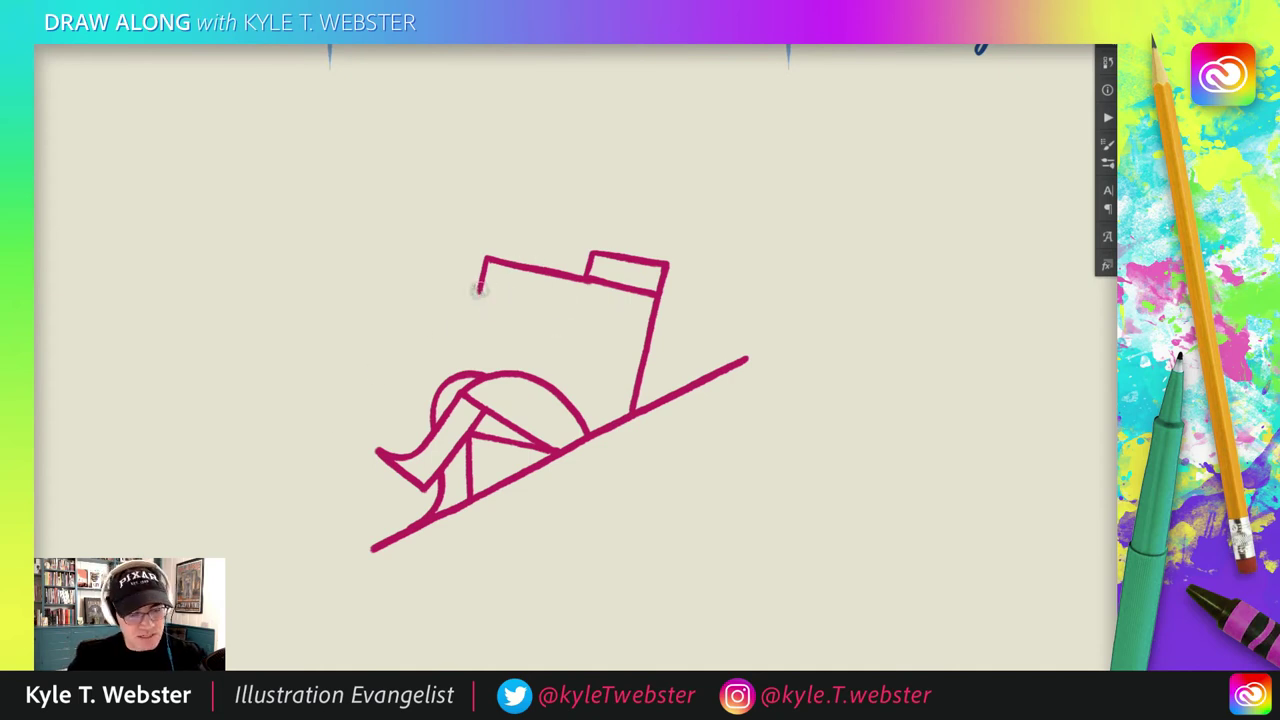
pyautogui.moveTo(479, 289)
pyautogui.mouseDown()
pyautogui.moveTo(544, 323)
pyautogui.moveTo(610, 318)
pyautogui.mouseUp()
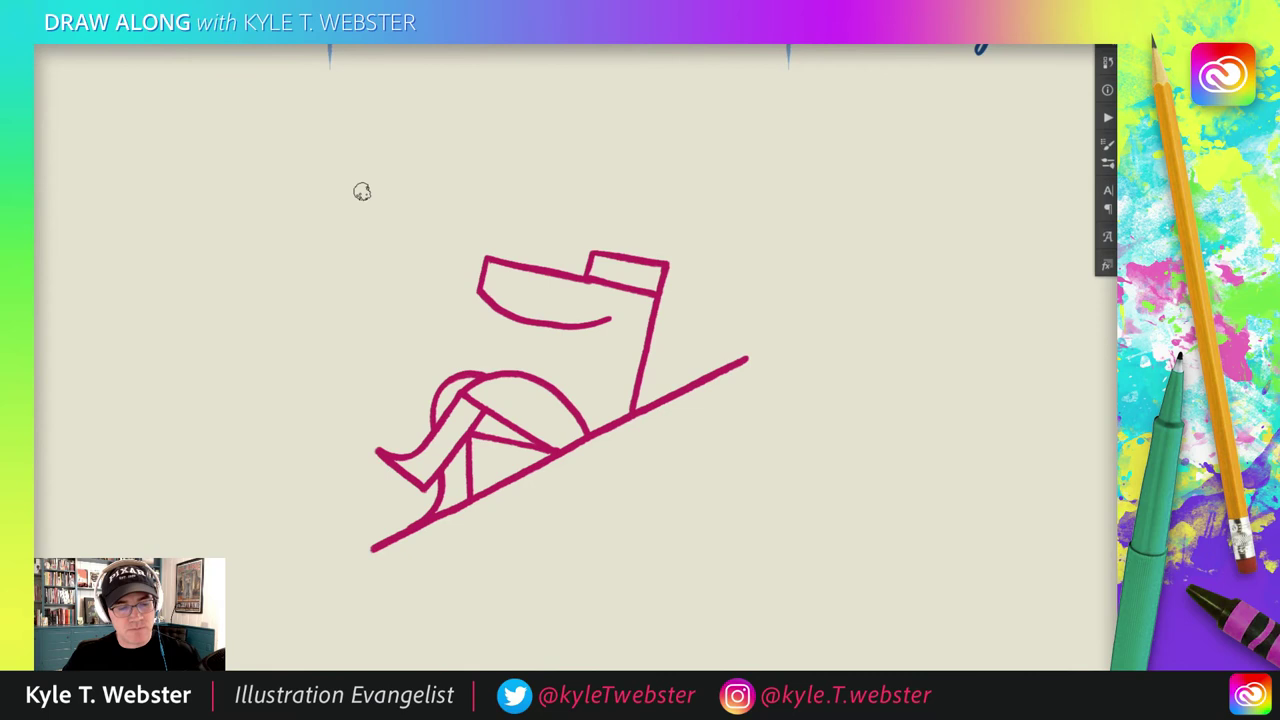
# - Draw a neck line from the curved underside down to the knees
pyautogui.moveTo(361, 354); pyautogui.dragTo(399, 323)
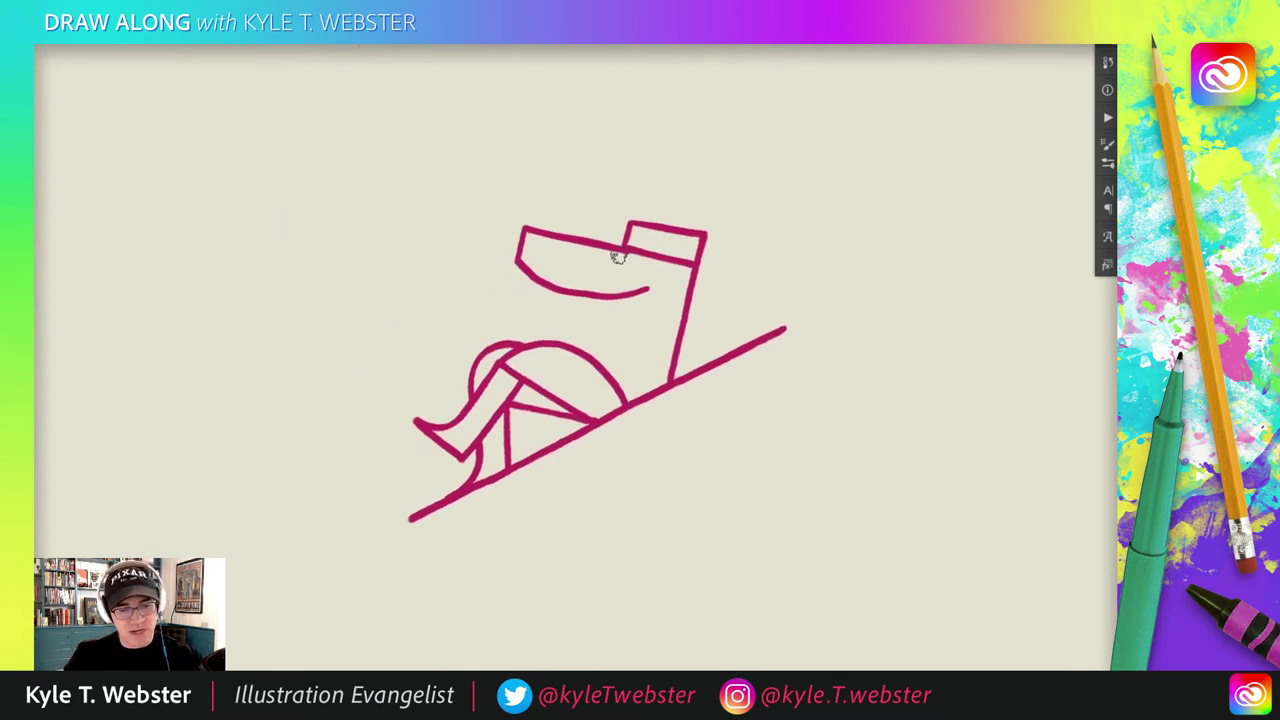
pyautogui.moveTo(506, 289); pyautogui.dragTo(507, 284)
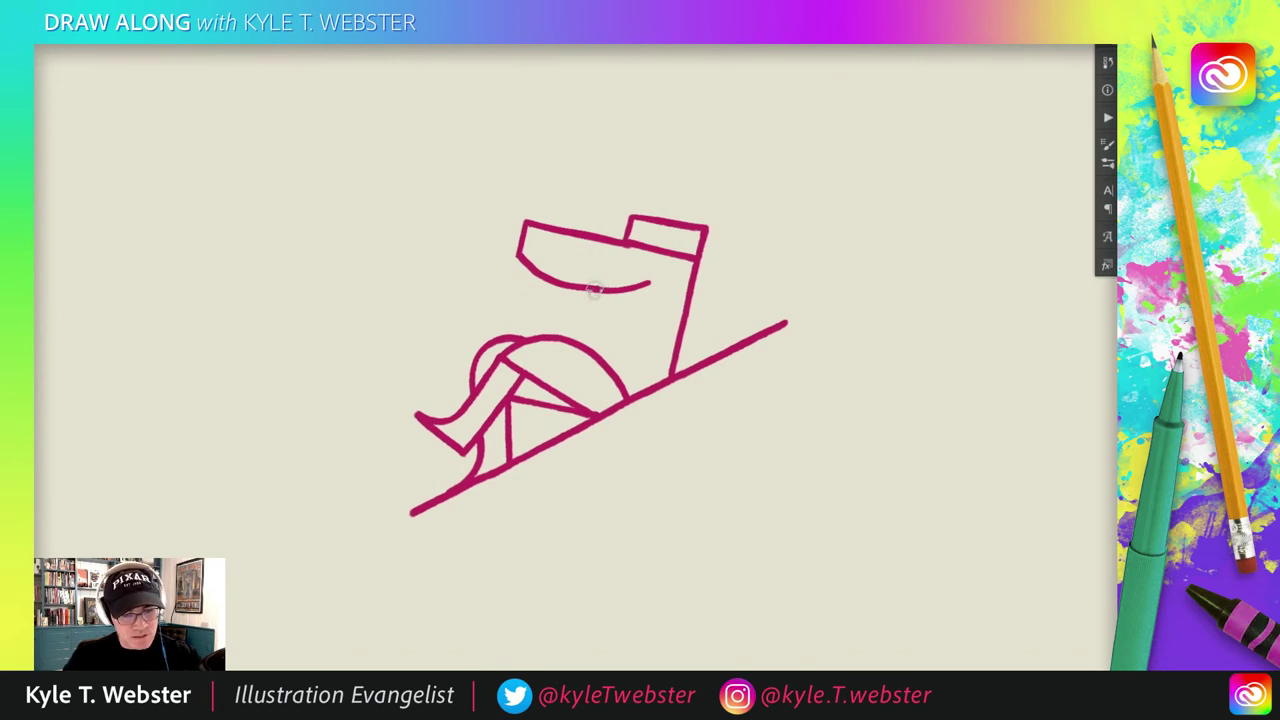
pyautogui.moveTo(594, 287); pyautogui.dragTo(567, 338)
pyautogui.moveTo(430, 356)
pyautogui.mouseDown()
pyautogui.moveTo(367, 375)
pyautogui.moveTo(468, 366)
pyautogui.mouseUp()
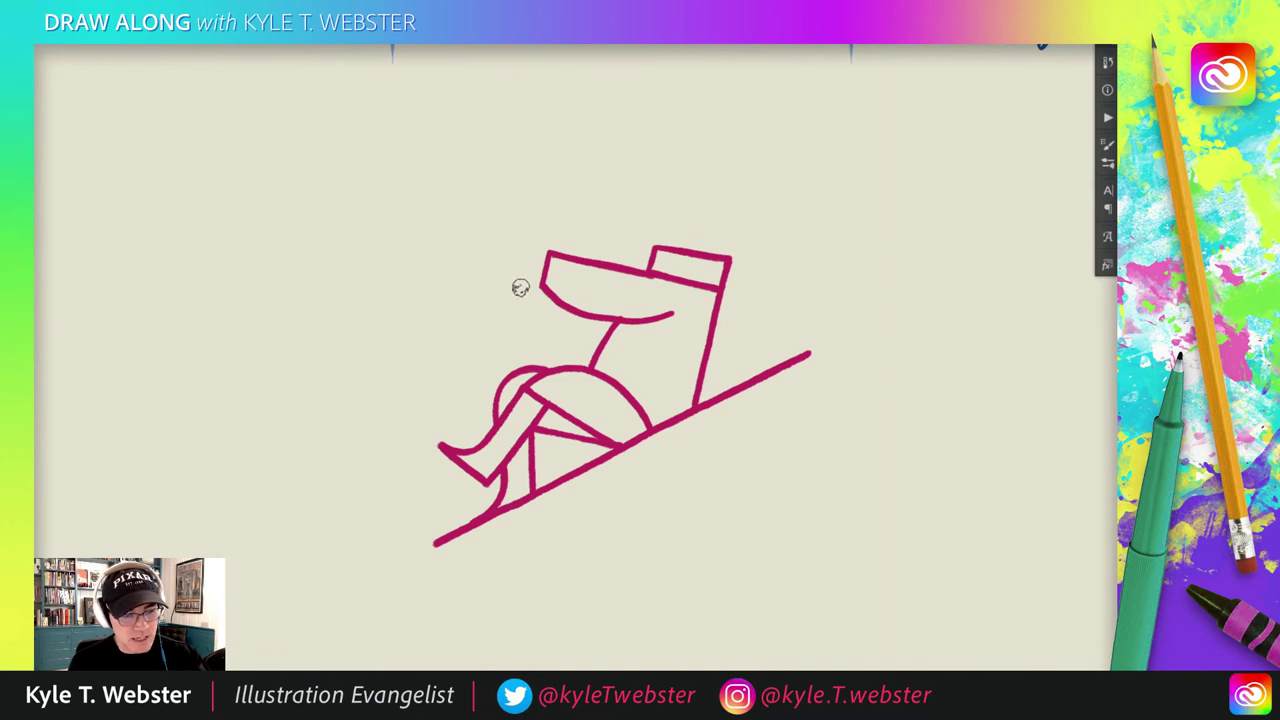
# - Draw a round head with an inner curve, then a two-edged raised arm ending in a detailed paw
pyautogui.moveTo(547, 252)
pyautogui.mouseDown()
pyautogui.moveTo(506, 241)
pyautogui.moveTo(496, 266)
pyautogui.moveTo(530, 293)
pyautogui.moveTo(538, 276)
pyautogui.mouseUp()
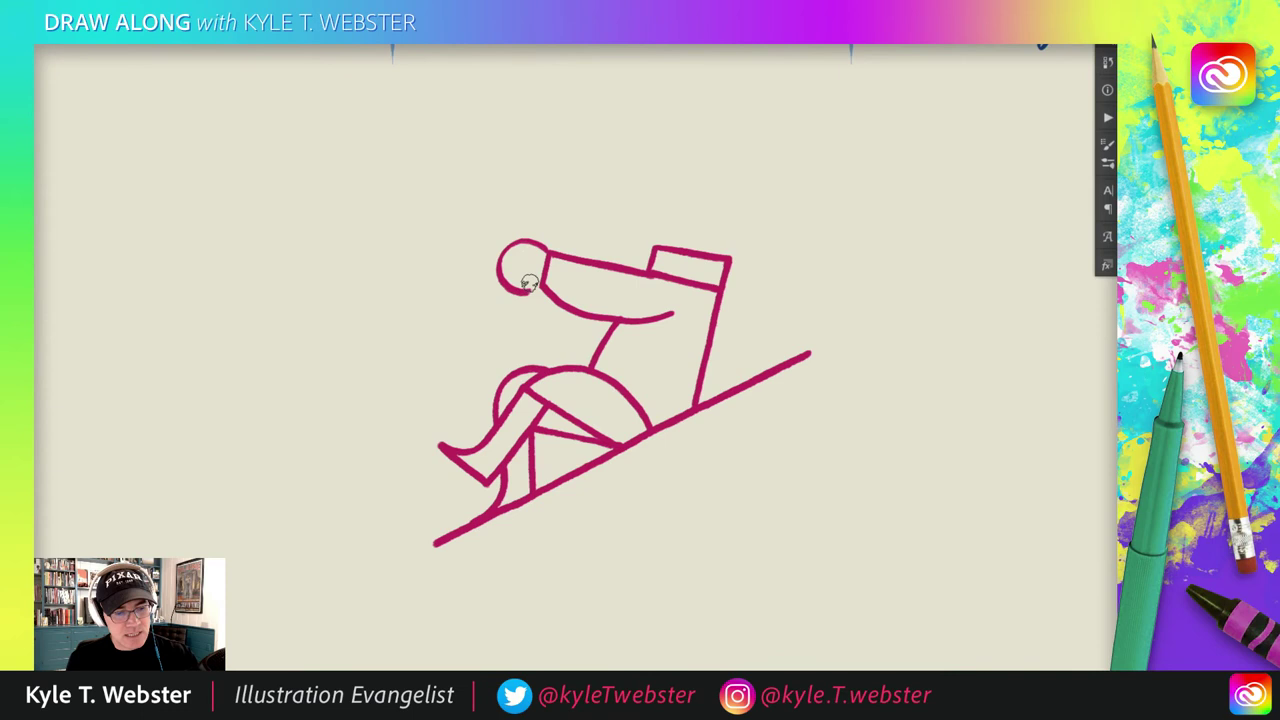
pyautogui.moveTo(540, 286); pyautogui.dragTo(514, 272)
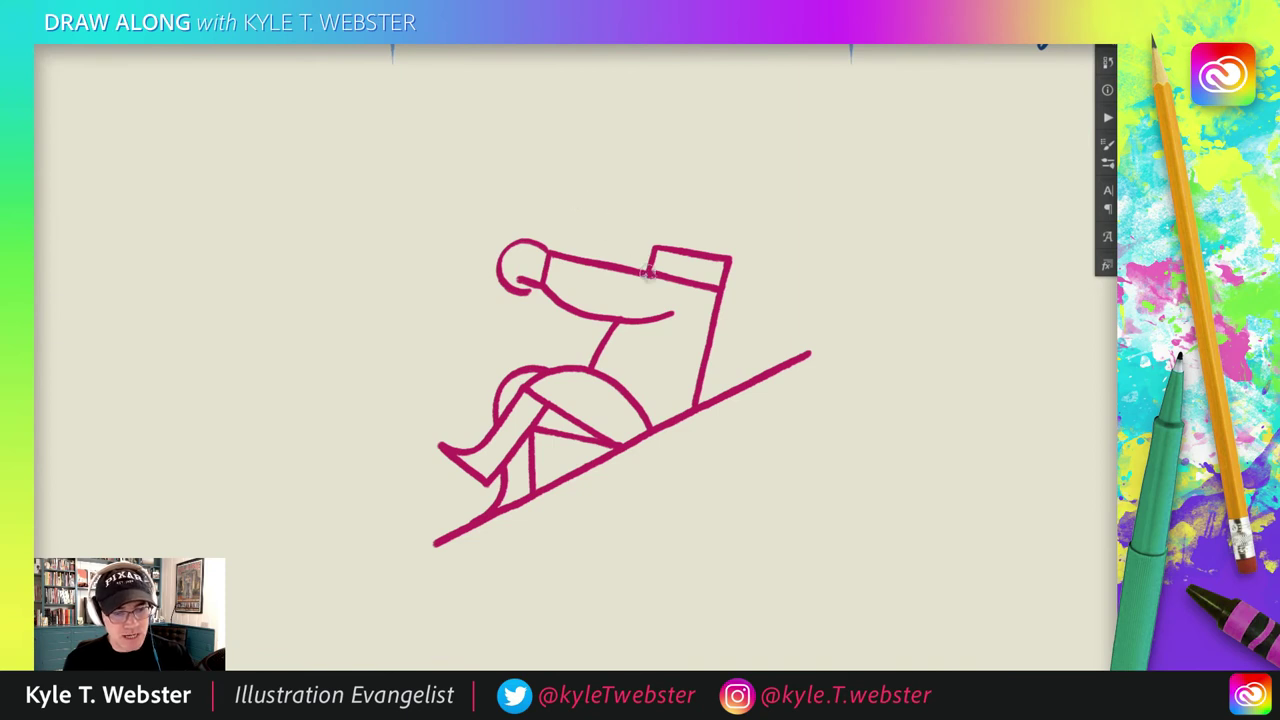
pyautogui.moveTo(648, 272); pyautogui.dragTo(585, 208)
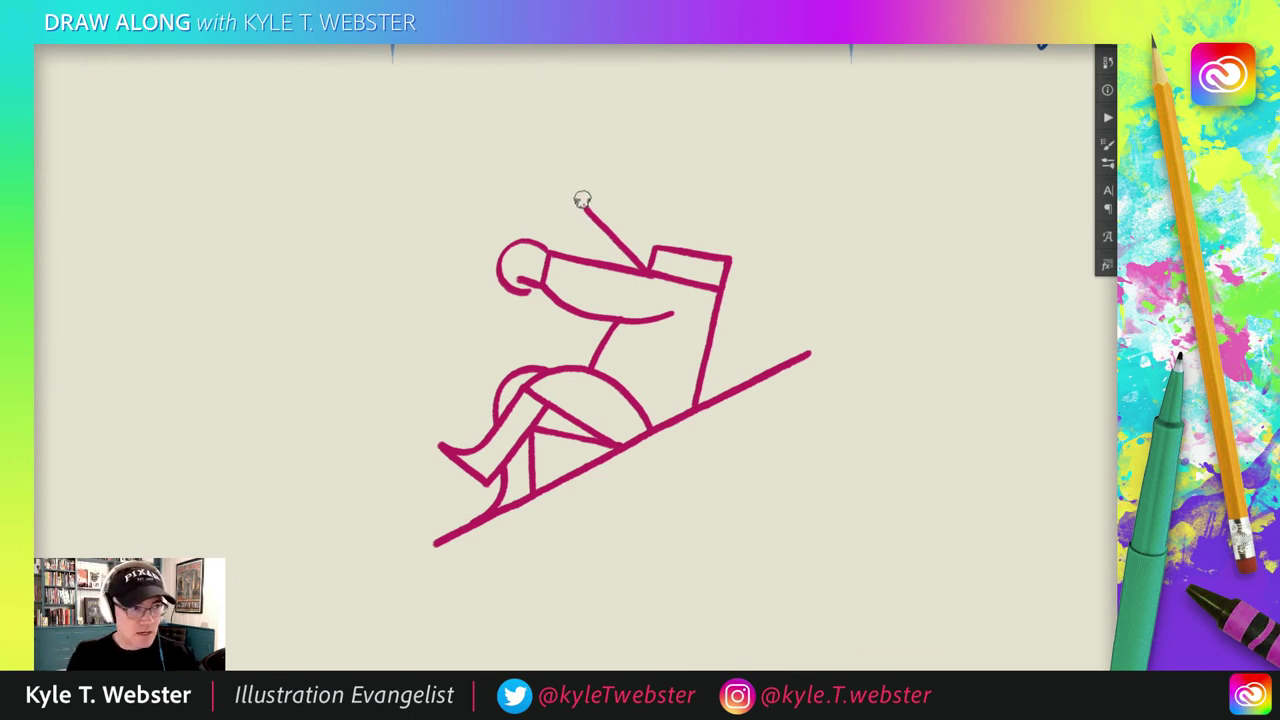
pyautogui.moveTo(585, 208)
pyautogui.mouseDown()
pyautogui.moveTo(553, 227)
pyautogui.moveTo(572, 258)
pyautogui.mouseUp()
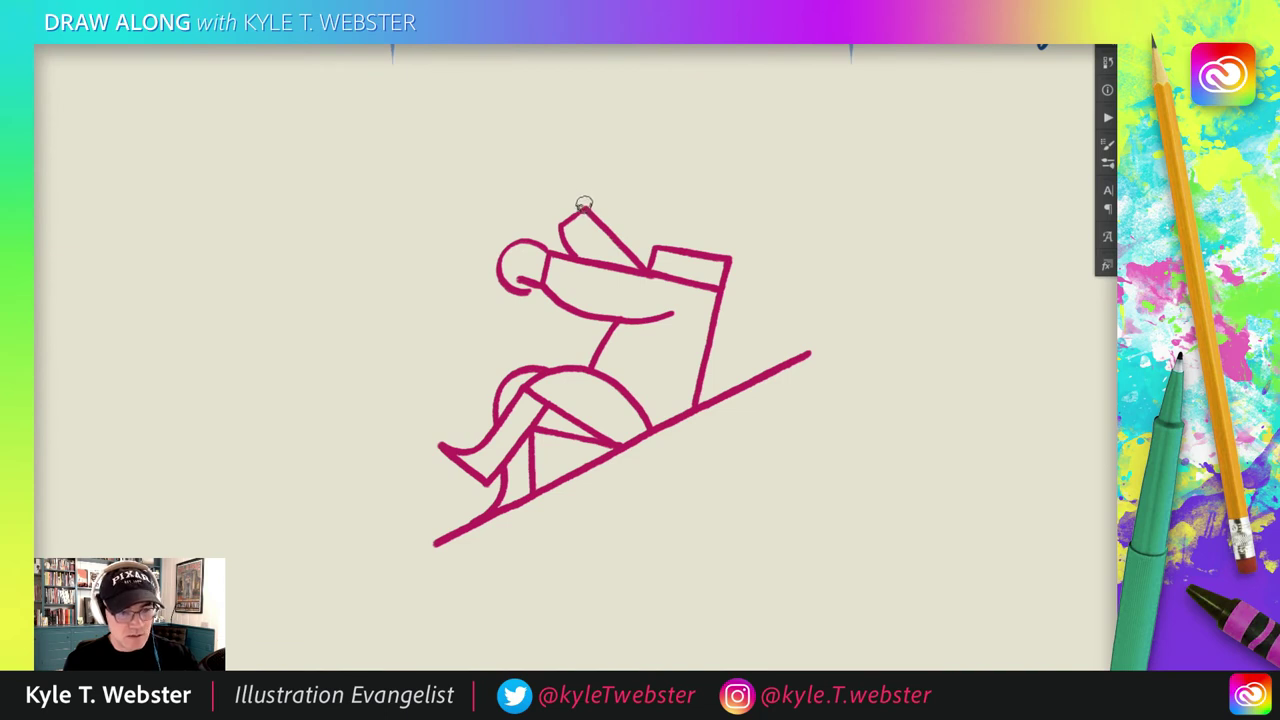
pyautogui.moveTo(586, 205)
pyautogui.mouseDown()
pyautogui.moveTo(558, 167)
pyautogui.moveTo(537, 180)
pyautogui.moveTo(538, 205)
pyautogui.moveTo(562, 226)
pyautogui.mouseUp()
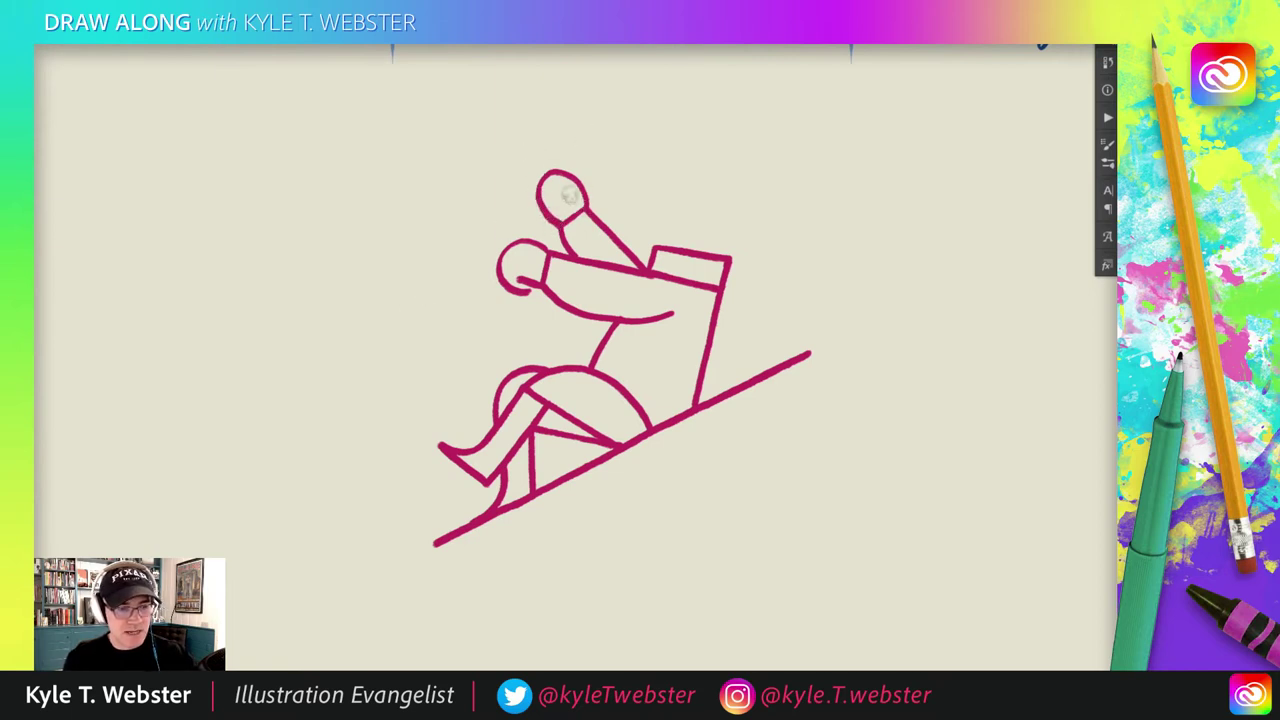
pyautogui.moveTo(572, 182); pyautogui.dragTo(566, 206)
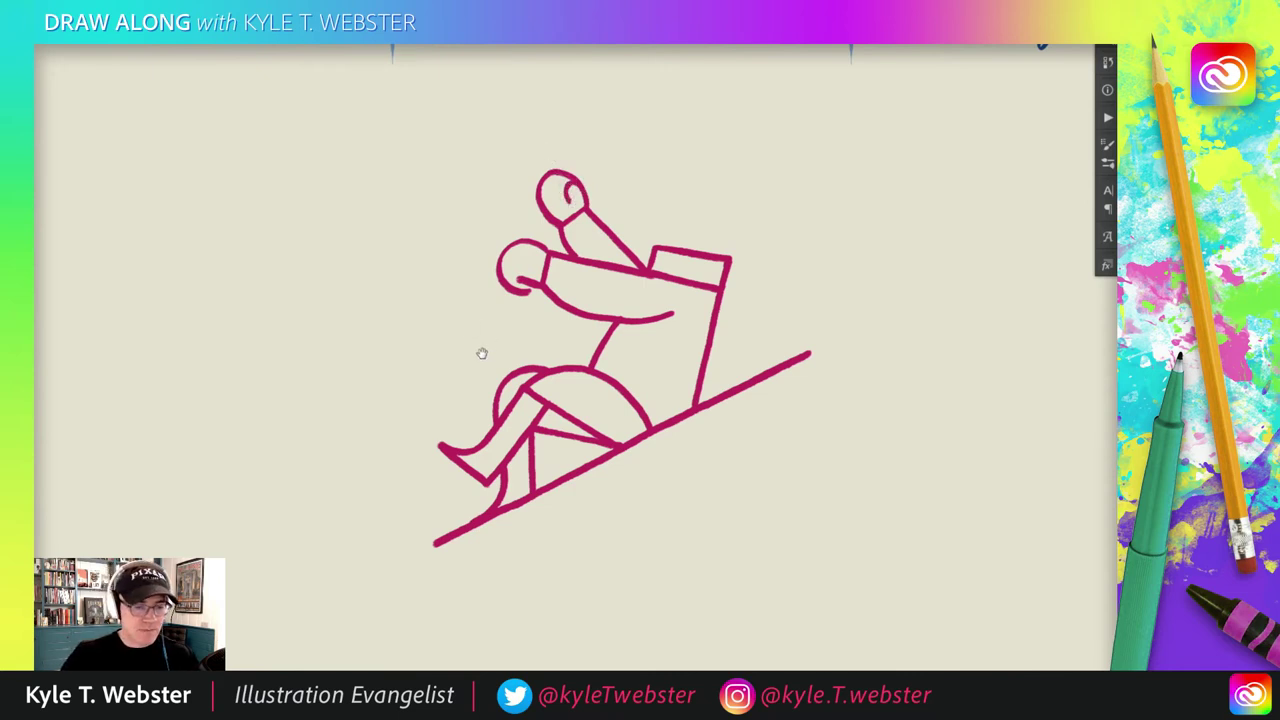
# - Close a pointed triangular head atop the body, dot its eye, and add a tiny heart on the tip
pyautogui.scroll(-2, 420, 358)
pyautogui.moveTo(417, 360); pyautogui.dragTo(405, 365)
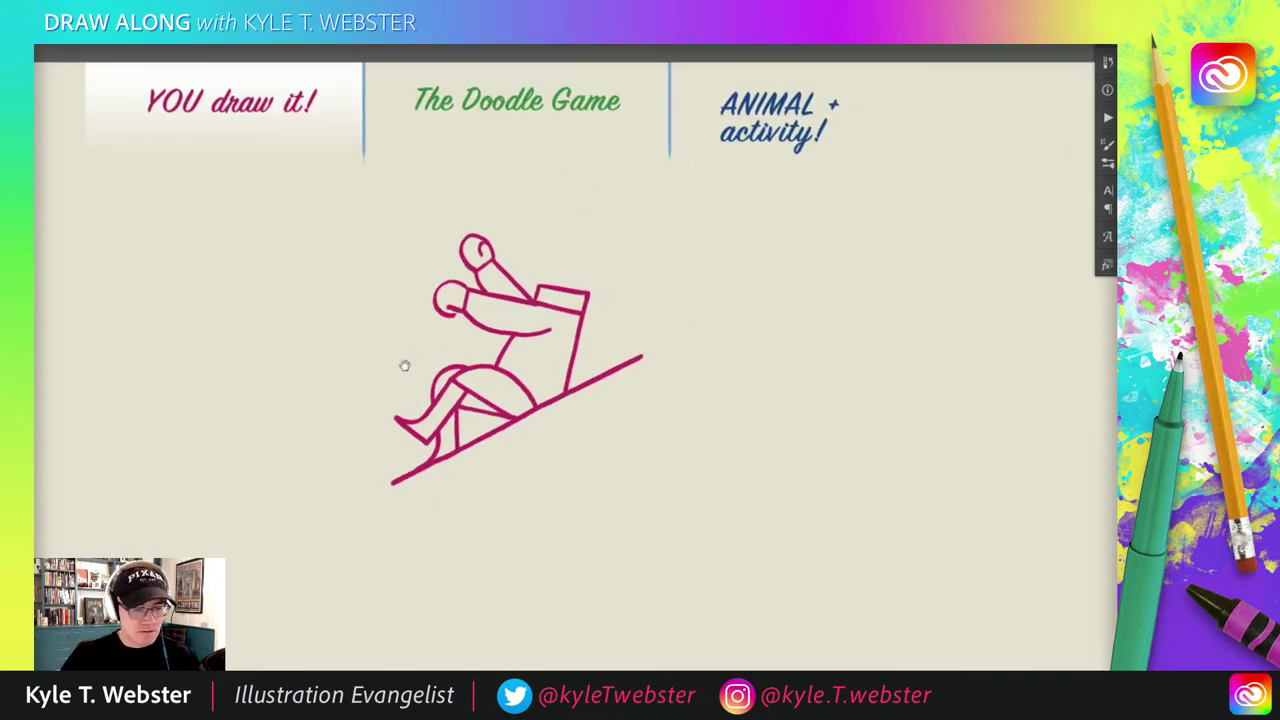
pyautogui.click(522, 318)
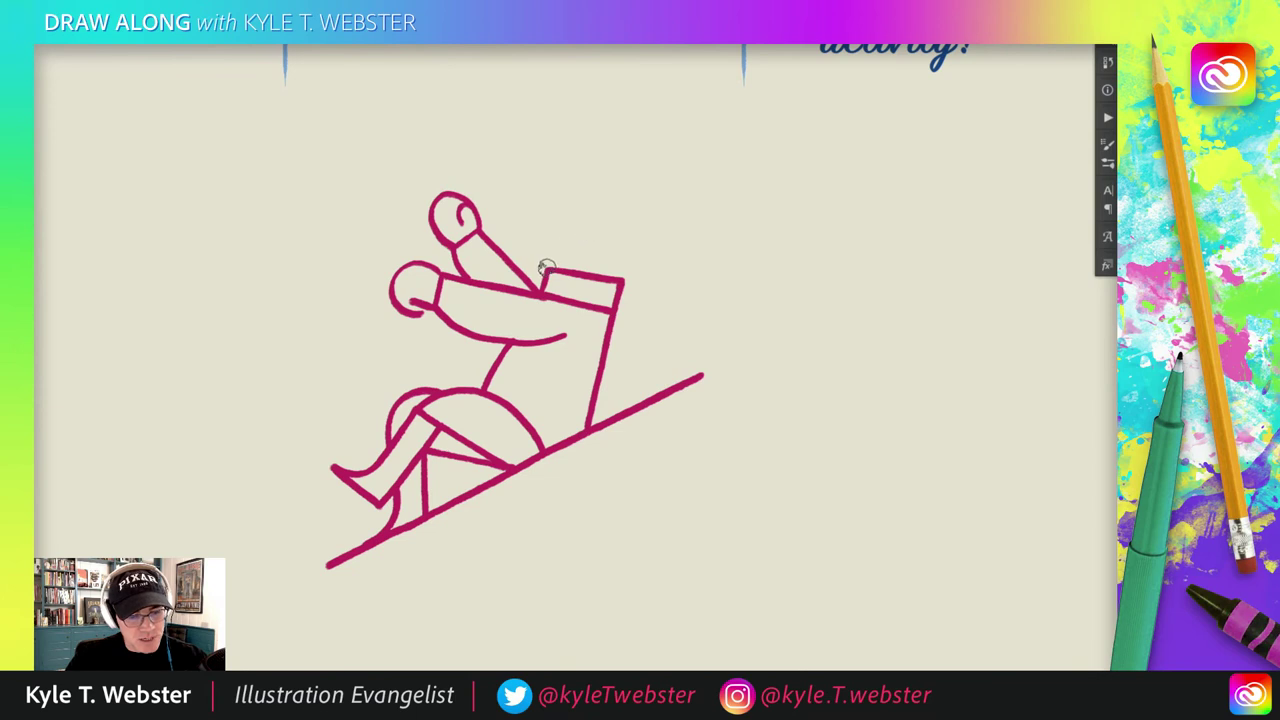
pyautogui.moveTo(548, 268)
pyautogui.mouseDown()
pyautogui.moveTo(532, 252)
pyautogui.moveTo(553, 253)
pyautogui.mouseUp()
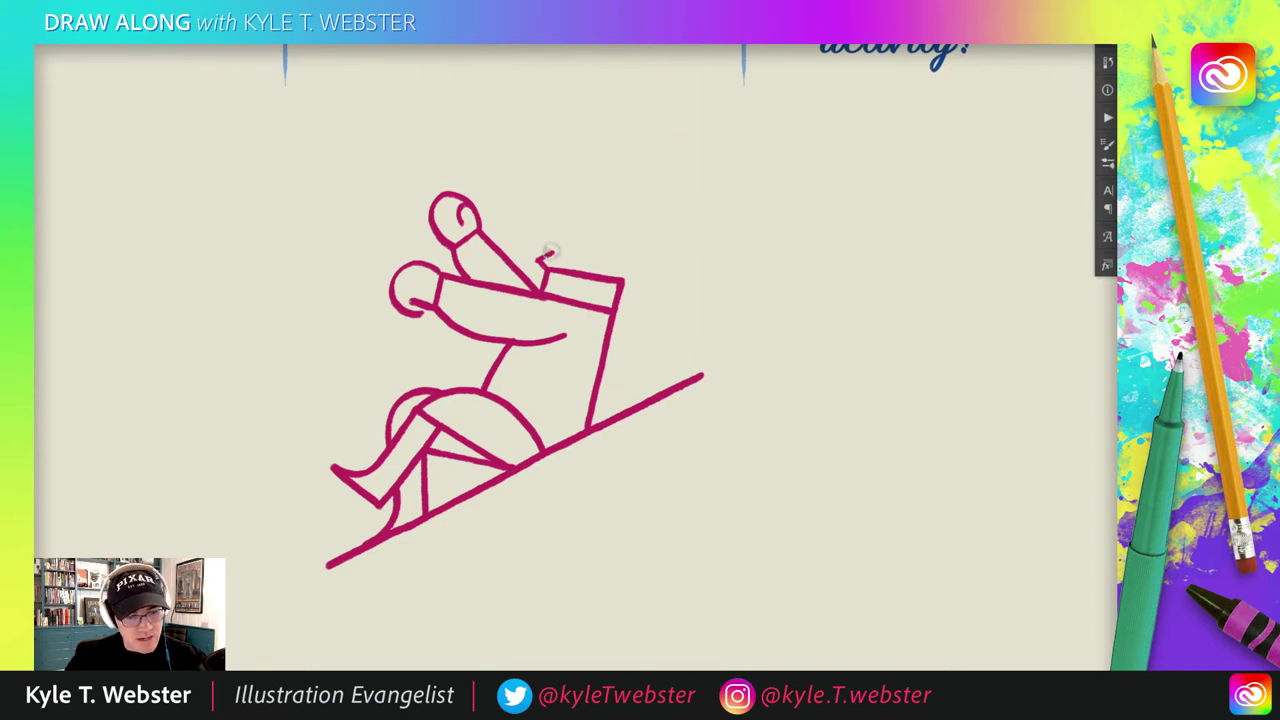
pyautogui.moveTo(550, 253); pyautogui.dragTo(572, 226)
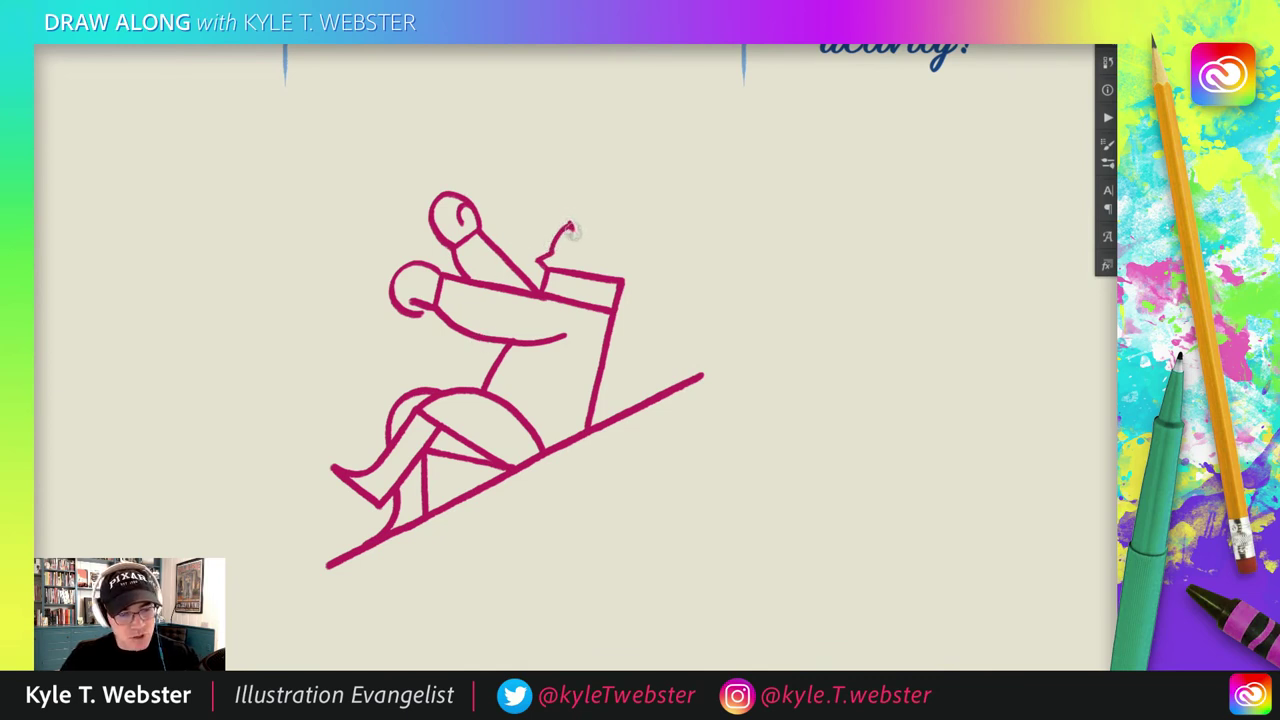
pyautogui.moveTo(571, 226); pyautogui.dragTo(594, 274)
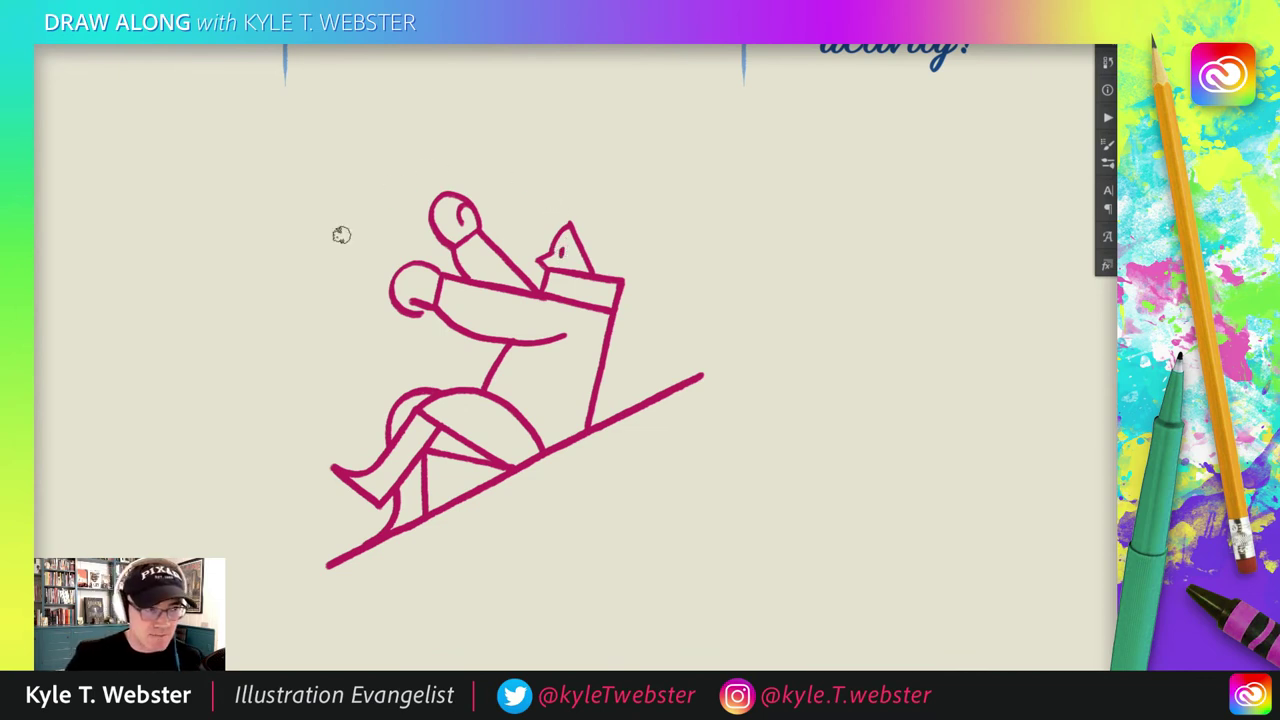
pyautogui.click(562, 252)
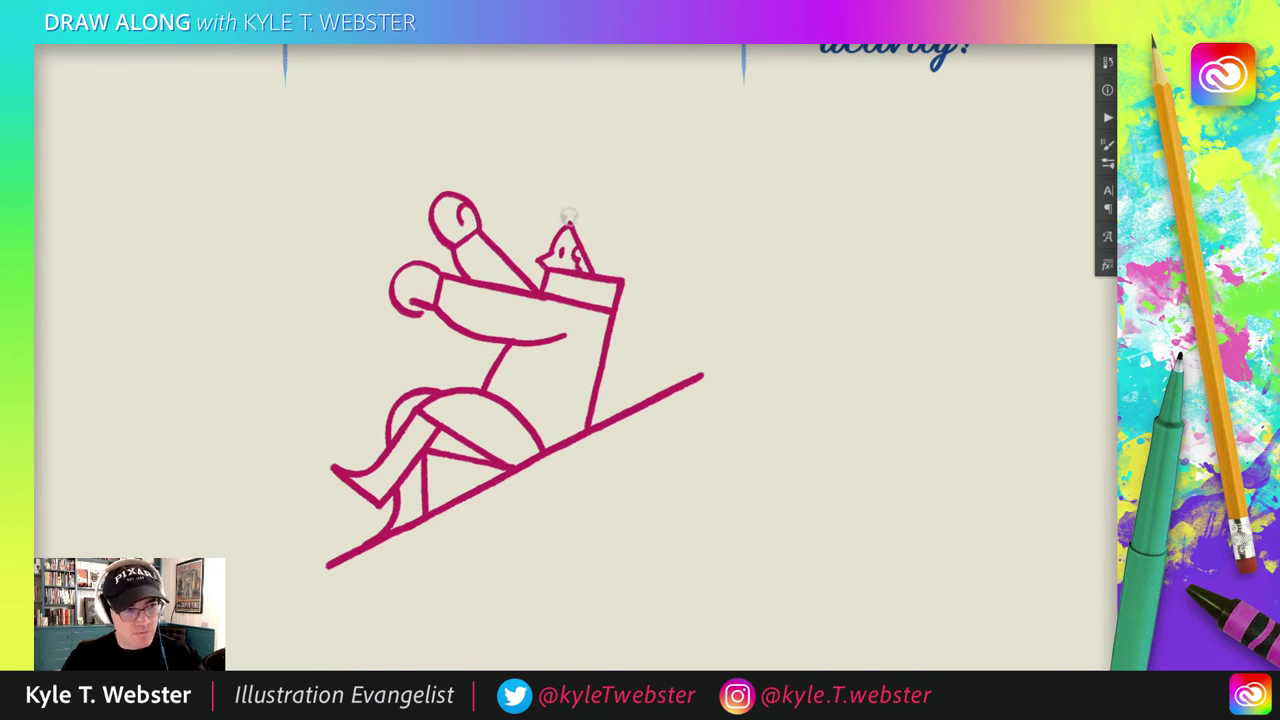
pyautogui.moveTo(567, 220)
pyautogui.mouseDown()
pyautogui.moveTo(554, 210)
pyautogui.moveTo(566, 206)
pyautogui.mouseUp()
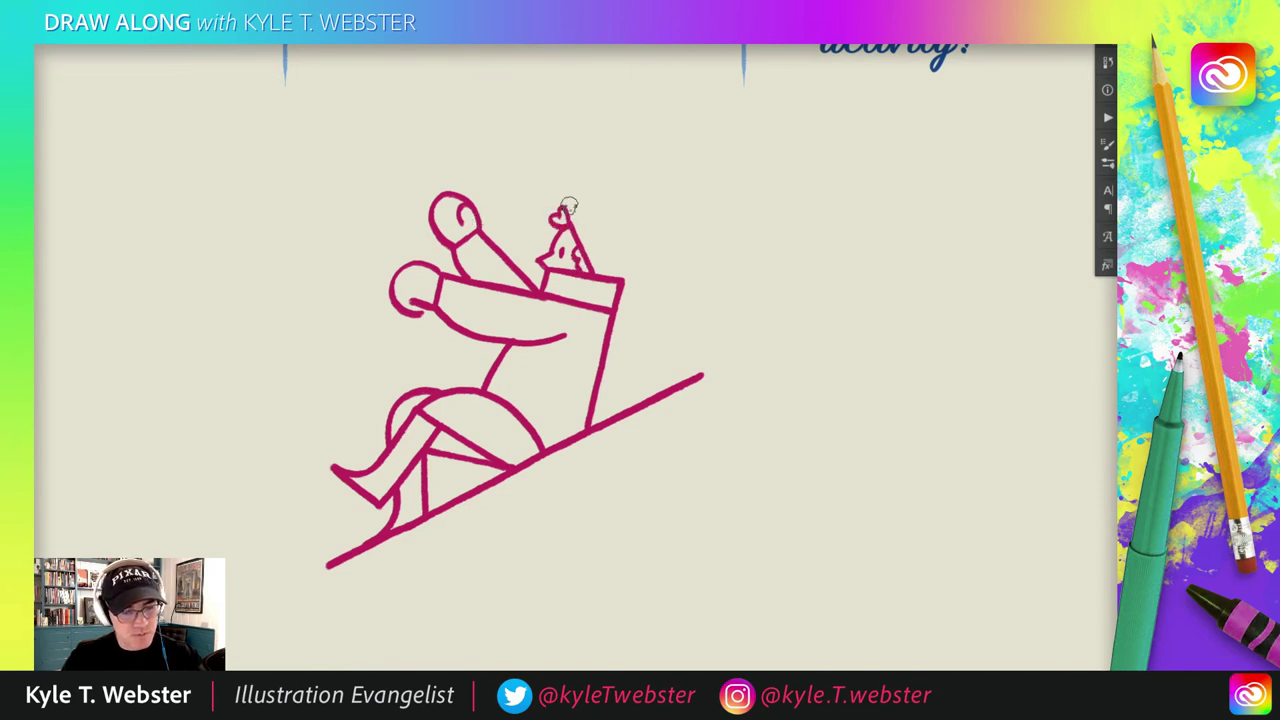
pyautogui.hscroll(3, 368, 336)
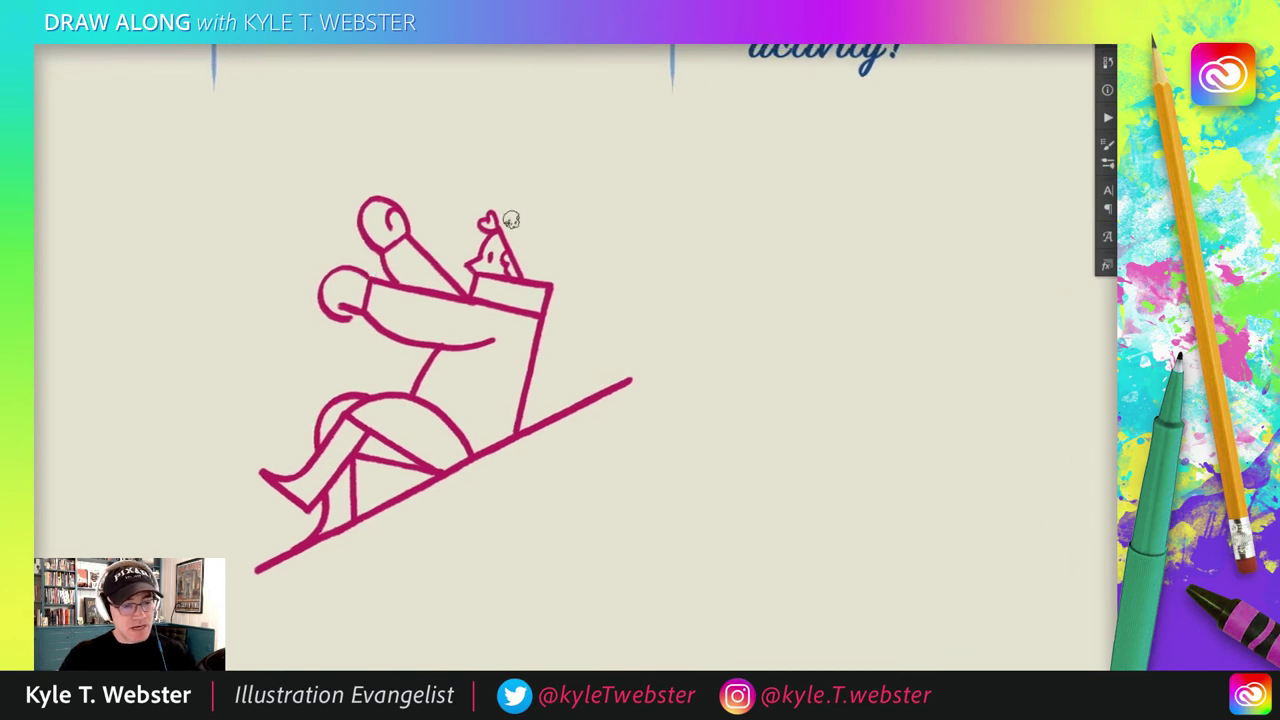
pyautogui.hscroll(-3, 488, 229)
pyautogui.scroll(2, 488, 229)
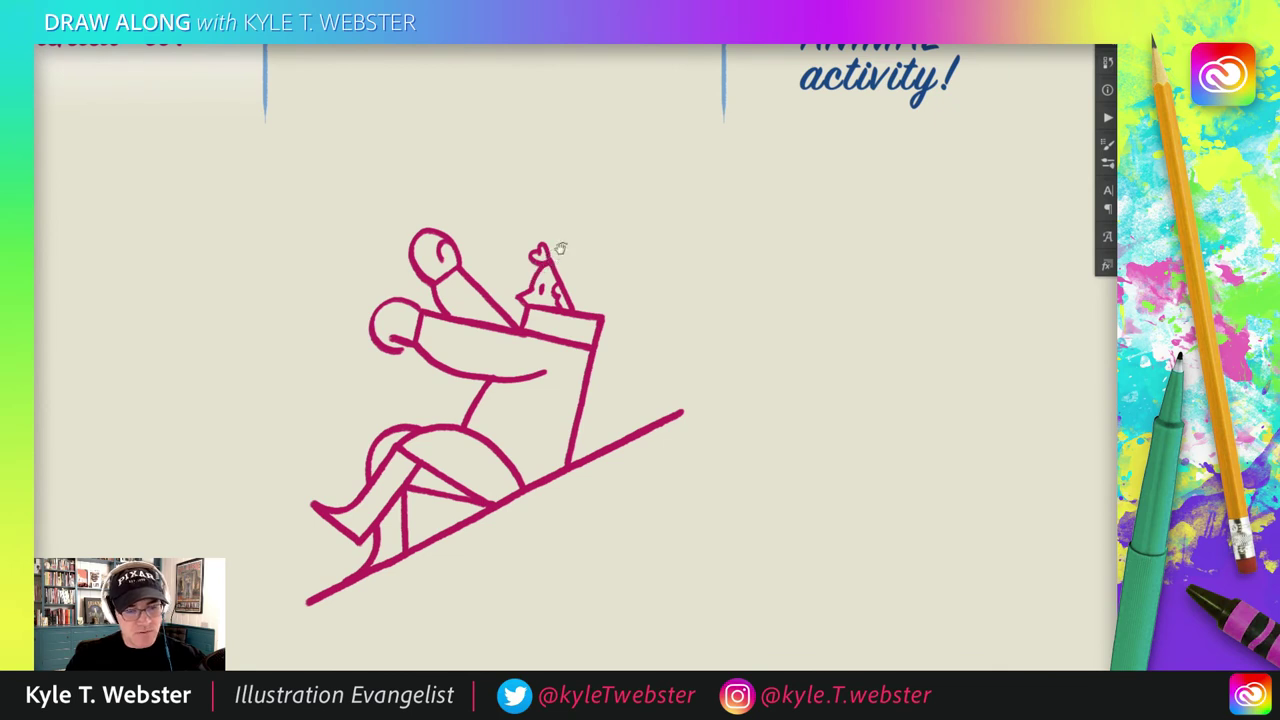
# - Draw the long wavy cap tail's upper and lower edges streaming back from the heart
pyautogui.moveTo(561, 249); pyautogui.dragTo(581, 279)
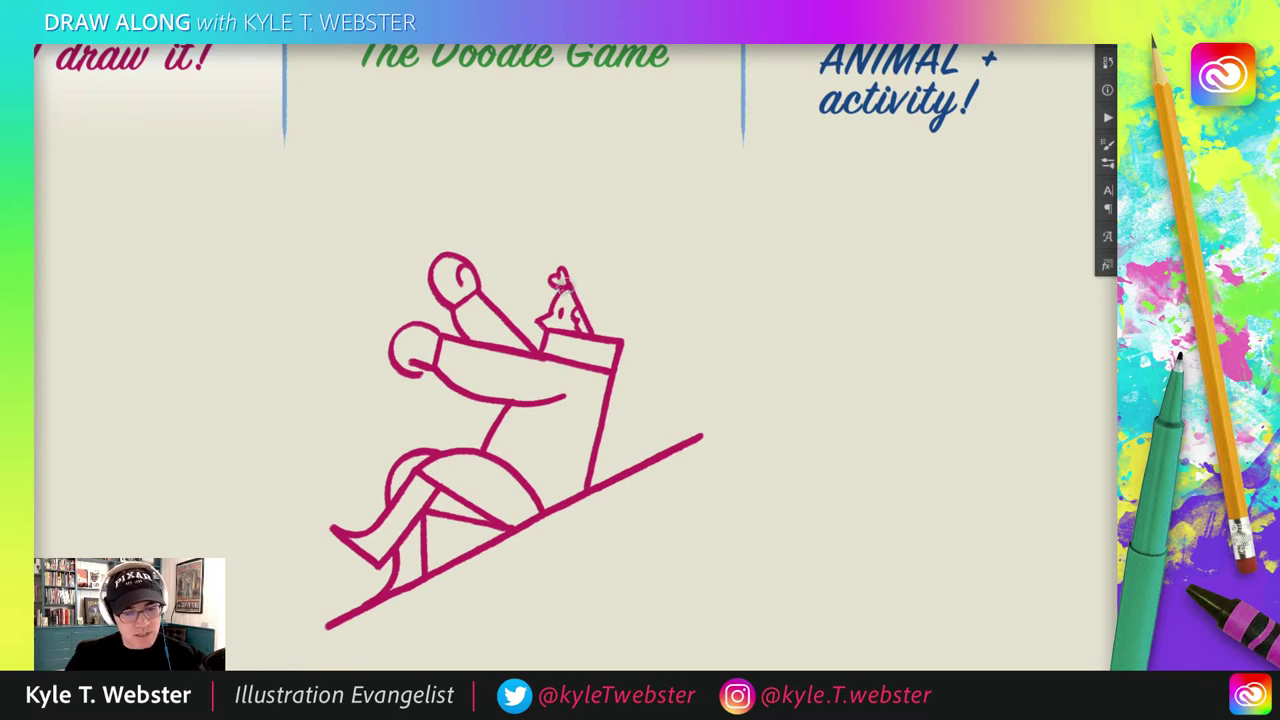
pyautogui.moveTo(560, 280); pyautogui.dragTo(686, 256)
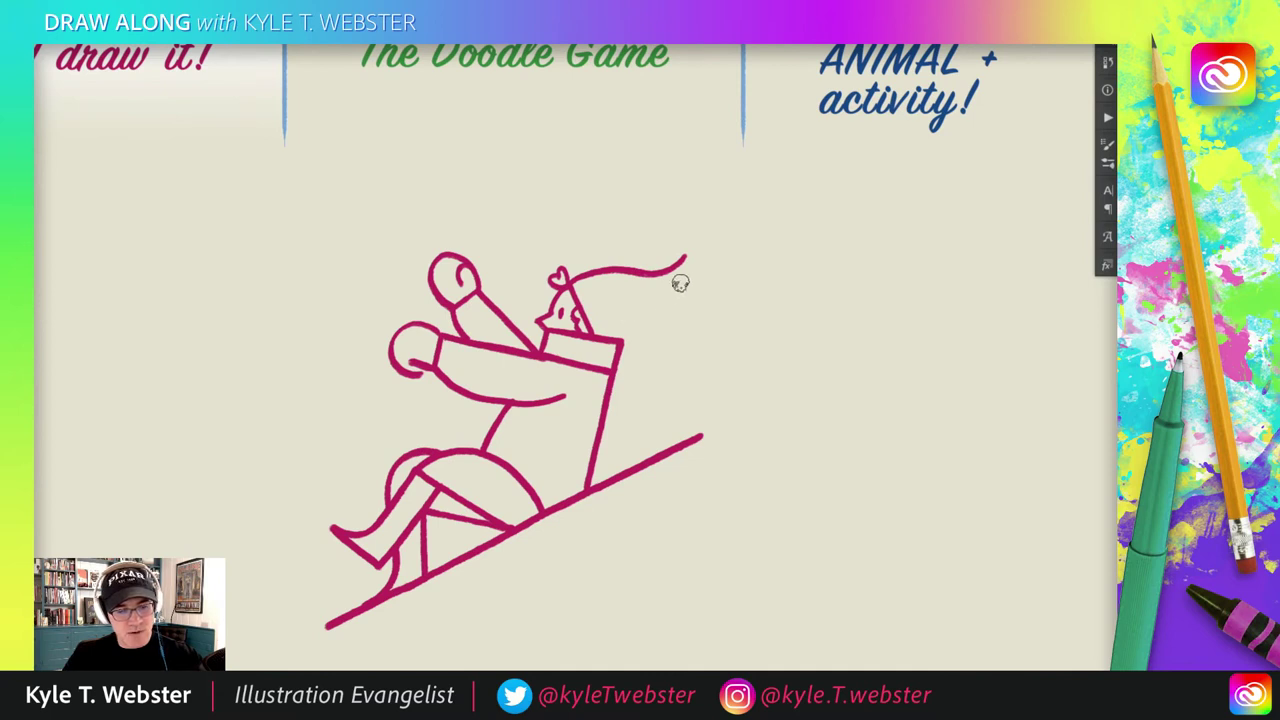
pyautogui.moveTo(618, 345); pyautogui.dragTo(686, 254)
# - Draw the rider's back line up to the cap and recentre the drawing
pyautogui.scroll(-2, 469, 331)
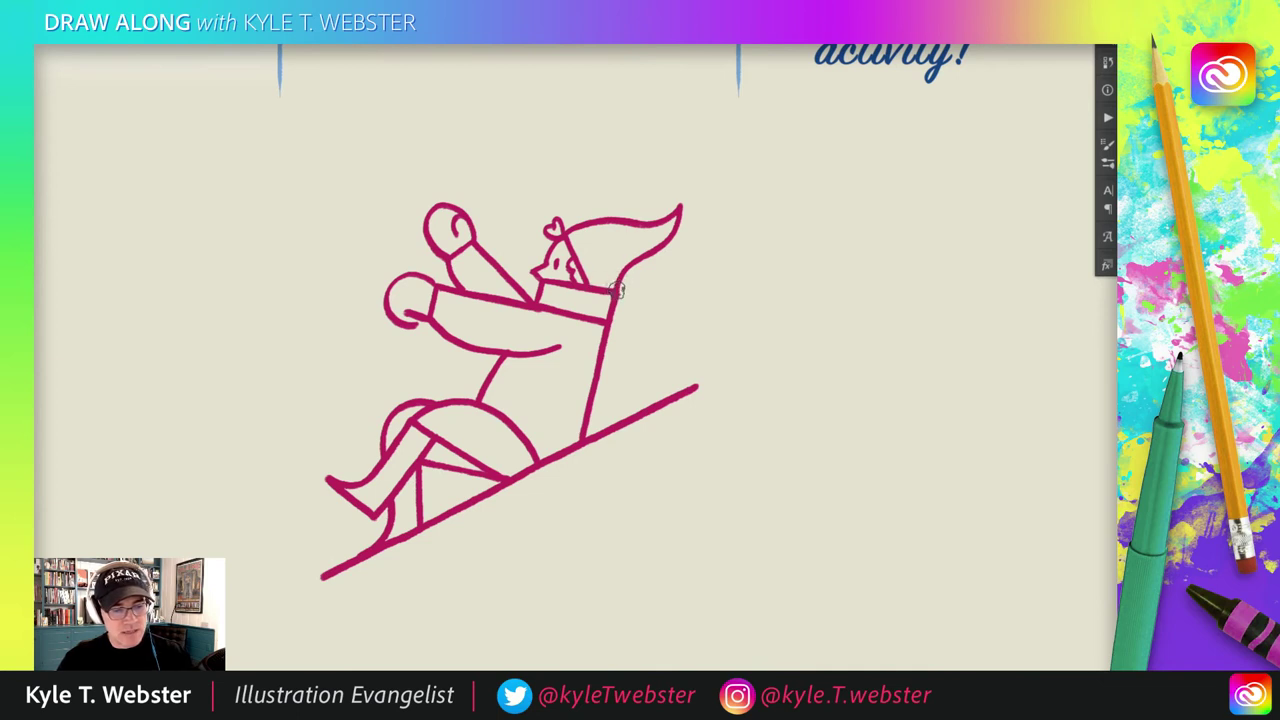
pyautogui.moveTo(614, 292); pyautogui.dragTo(585, 228)
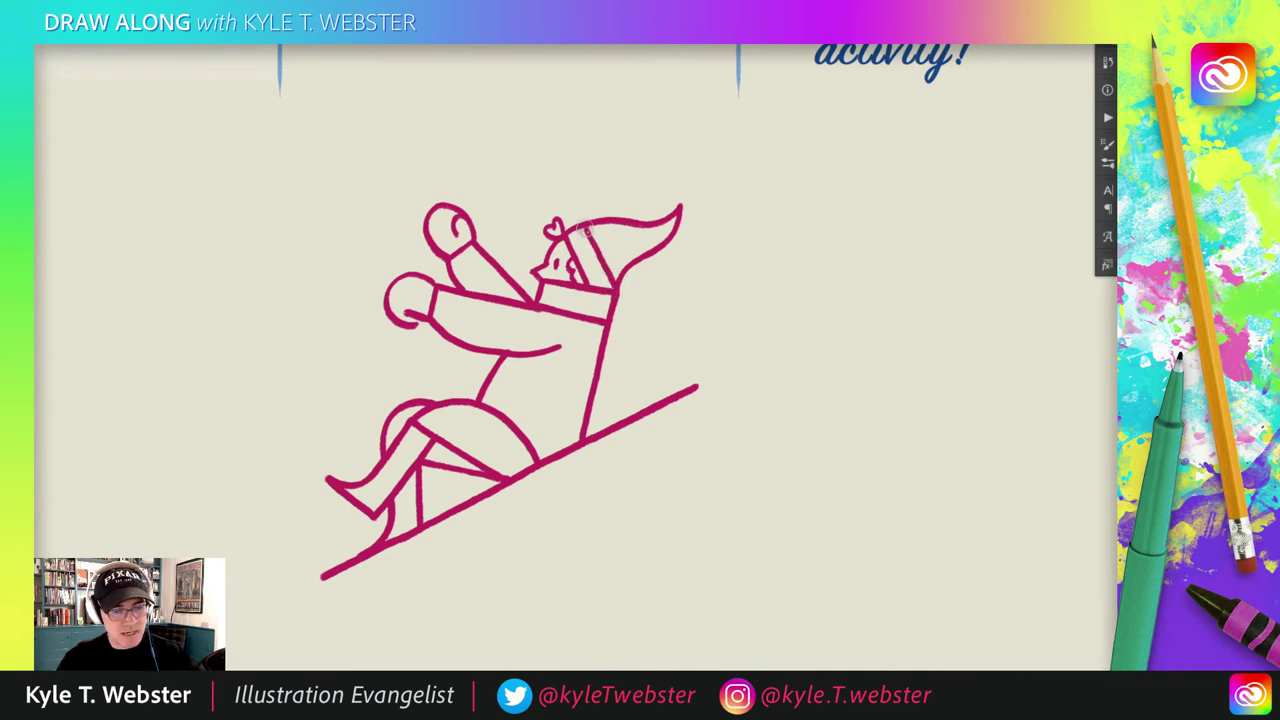
pyautogui.moveTo(390, 347); pyautogui.dragTo(419, 322)
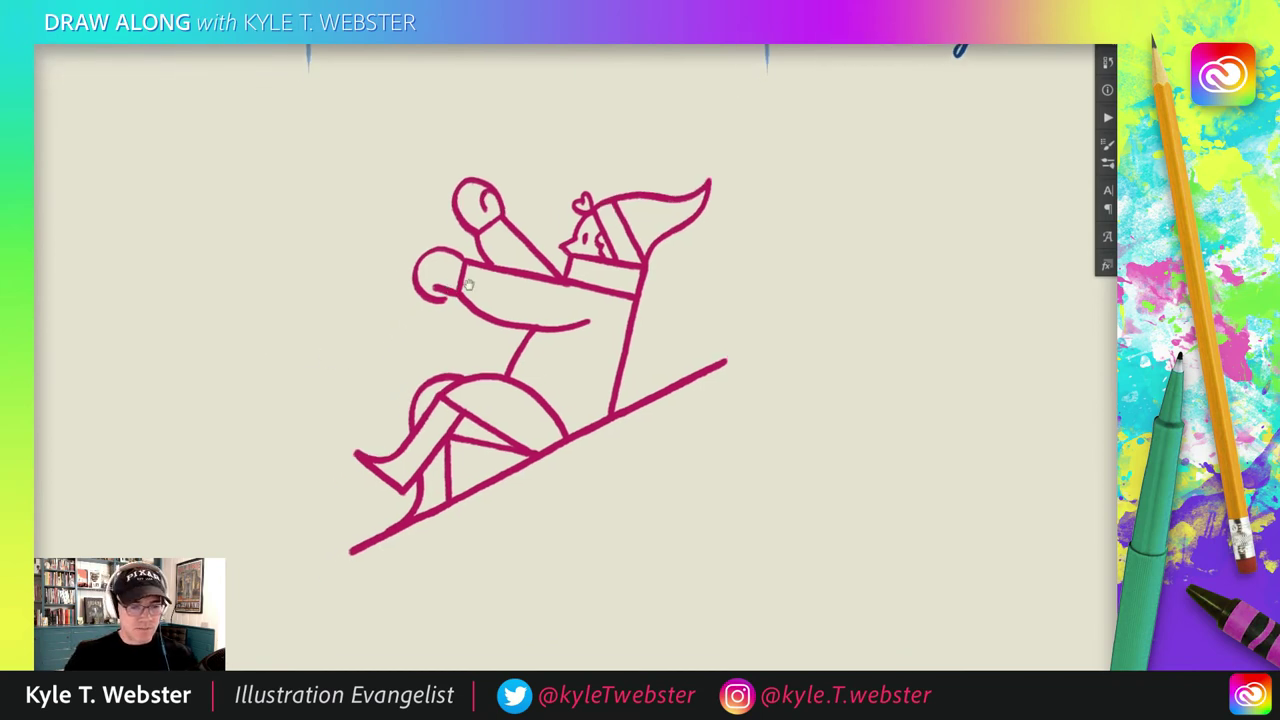
pyautogui.moveTo(561, 248); pyautogui.dragTo(579, 246)
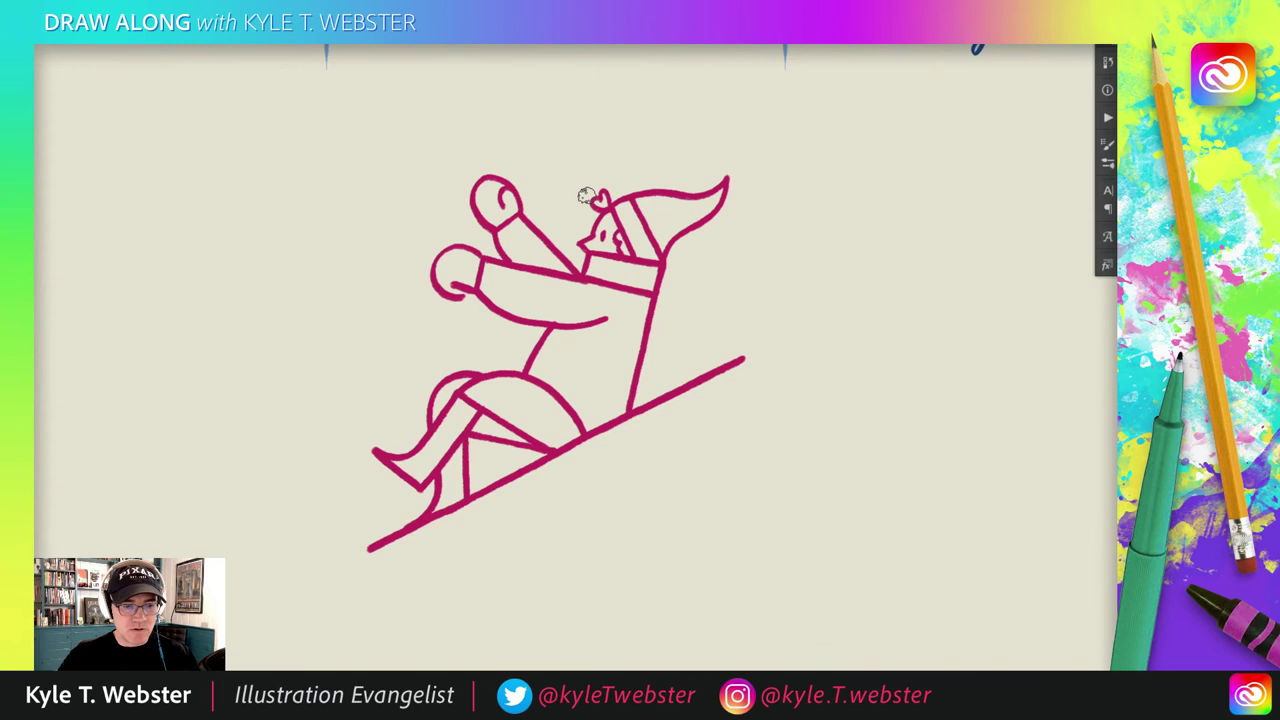
pyautogui.moveTo(524, 301); pyautogui.dragTo(431, 287)
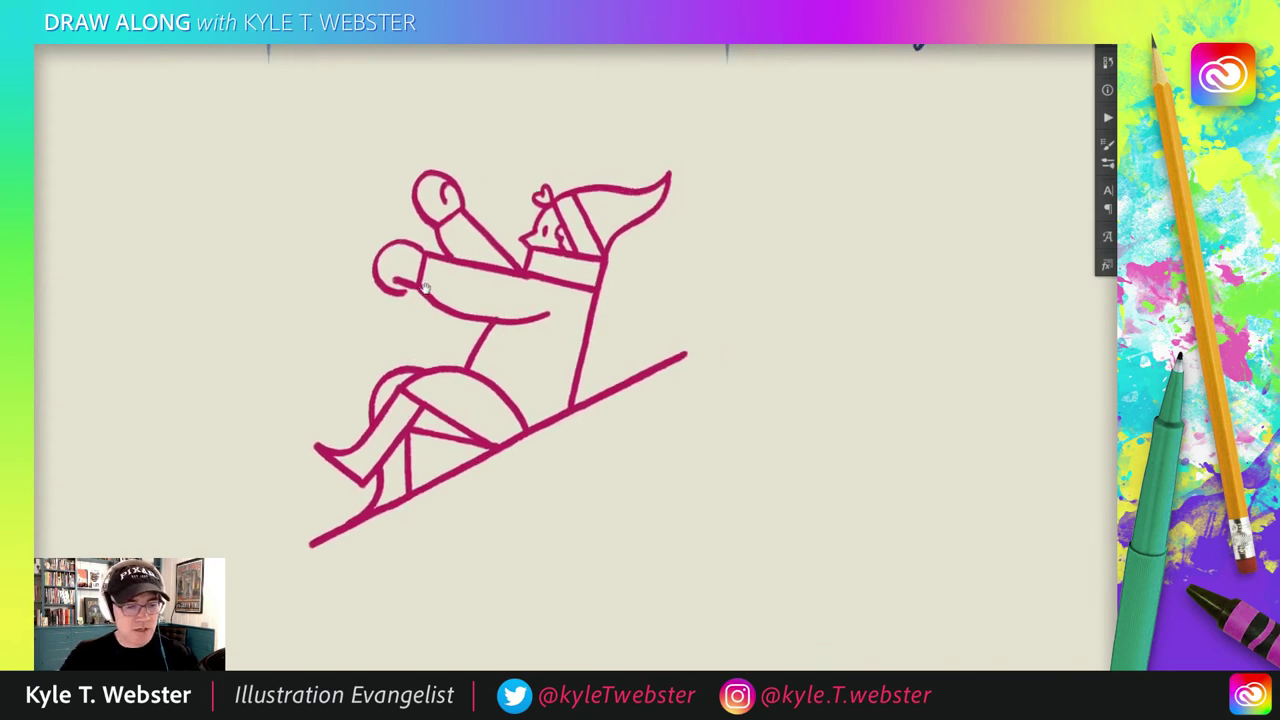
pyautogui.moveTo(415, 335)
pyautogui.mouseDown()
pyautogui.moveTo(413, 375)
pyautogui.moveTo(444, 347)
pyautogui.mouseUp()
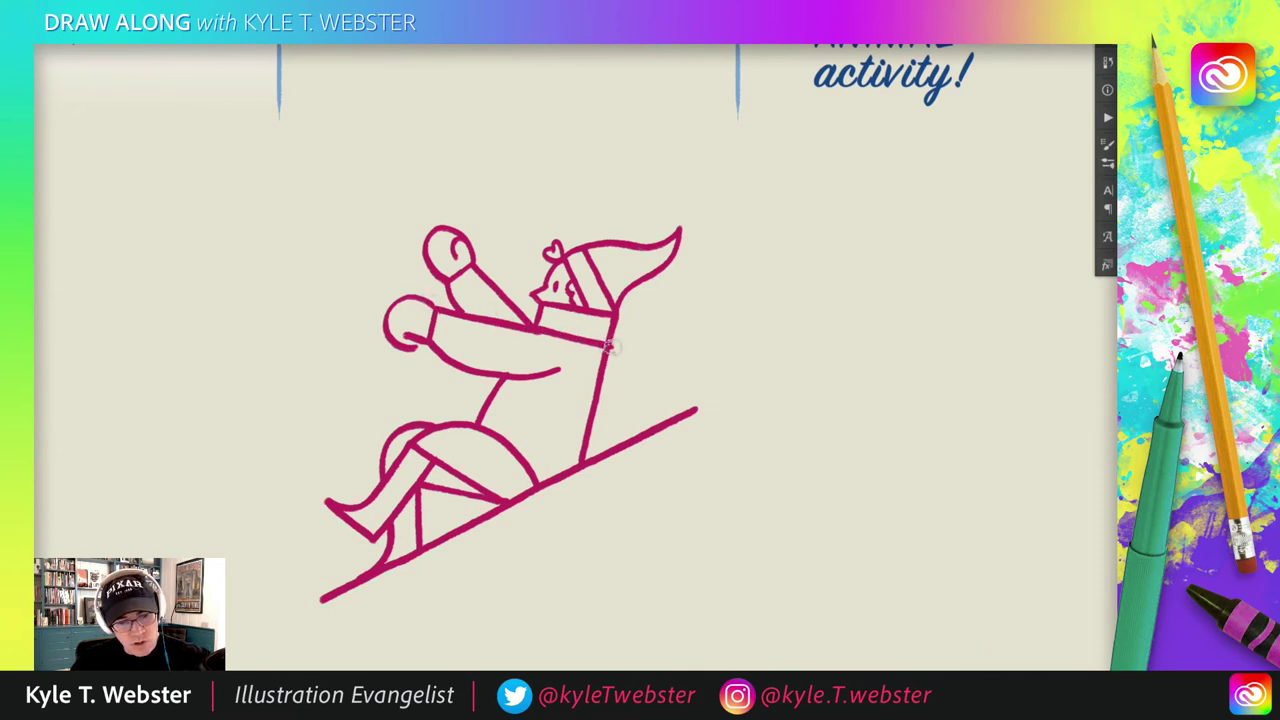
# - Draw two scarf strands streaming right from the rider's arm, each ending in fringe ticks
pyautogui.moveTo(609, 345)
pyautogui.mouseDown()
pyautogui.moveTo(711, 342)
pyautogui.moveTo(754, 294)
pyautogui.mouseUp()
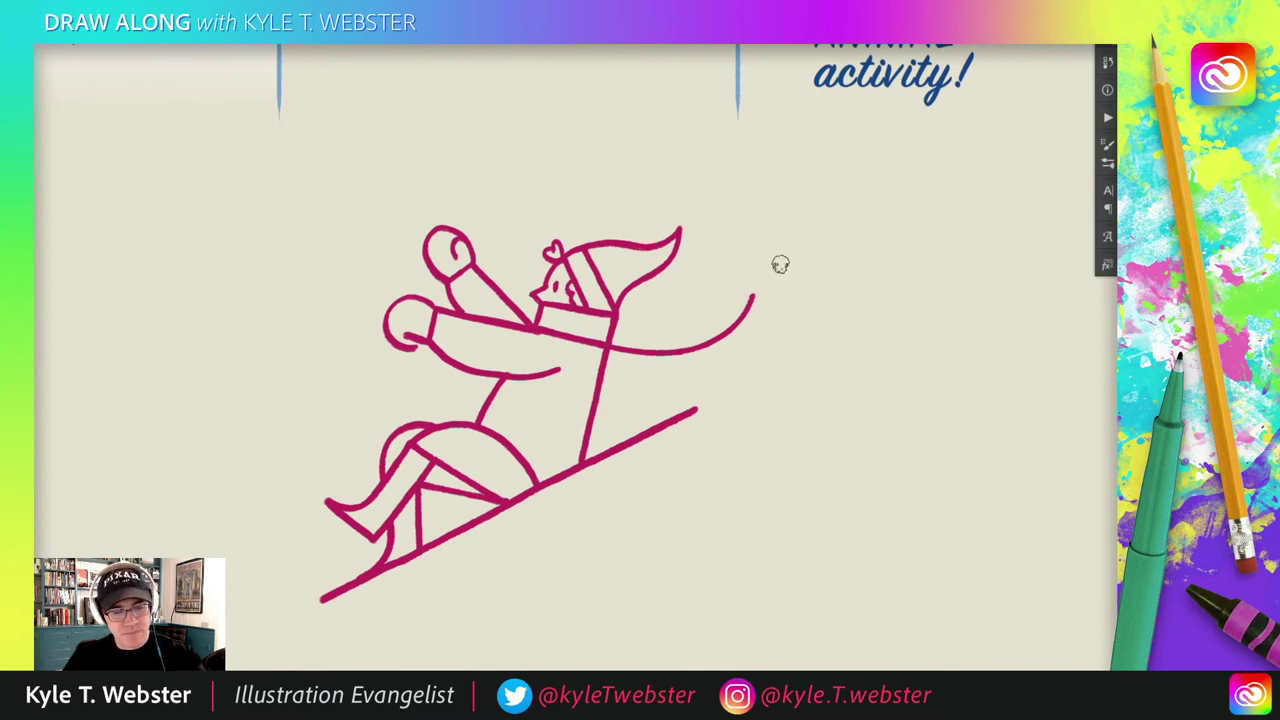
pyautogui.moveTo(743, 290); pyautogui.dragTo(727, 301)
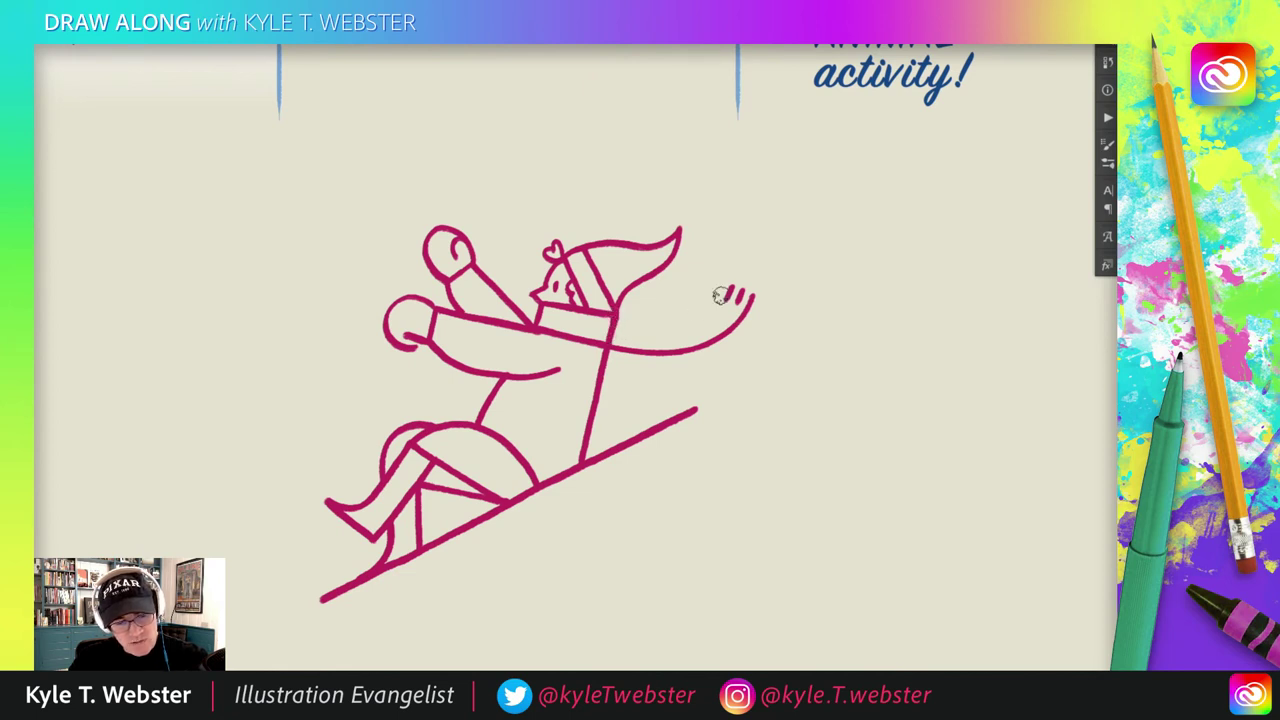
pyautogui.moveTo(720, 284)
pyautogui.mouseDown()
pyautogui.moveTo(680, 322)
pyautogui.moveTo(618, 330)
pyautogui.mouseUp()
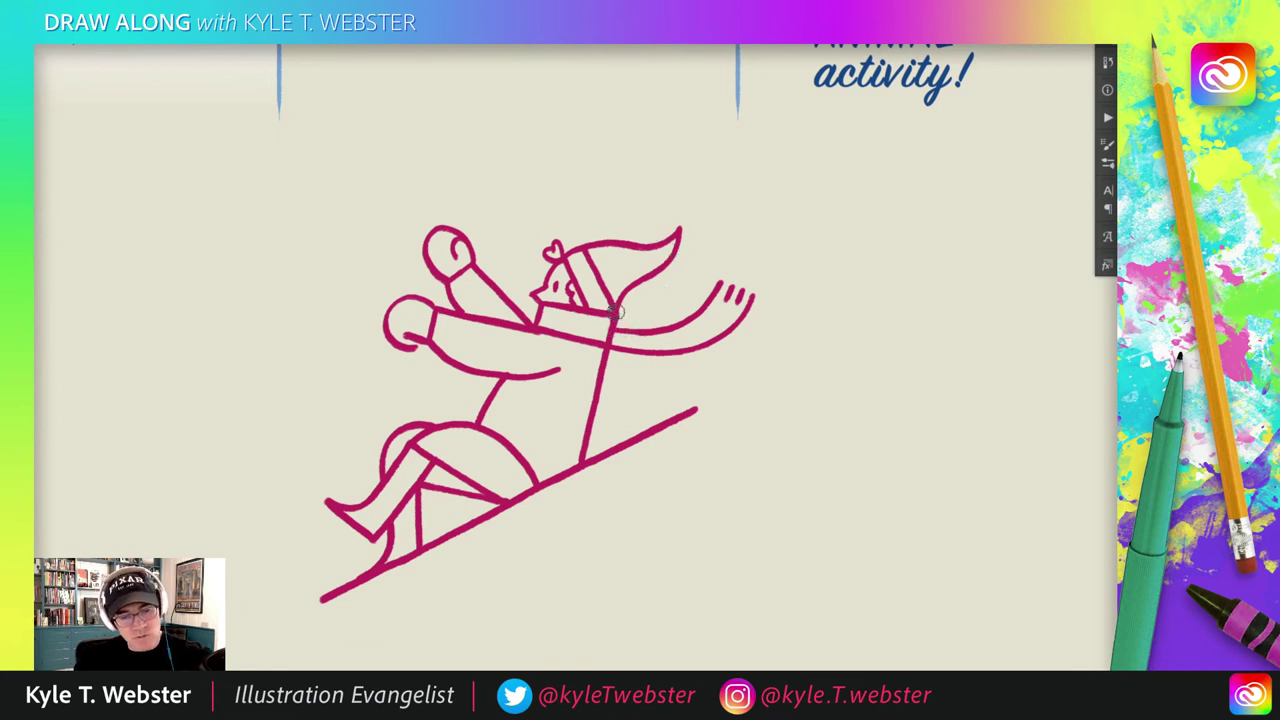
pyautogui.moveTo(607, 314); pyautogui.dragTo(698, 319)
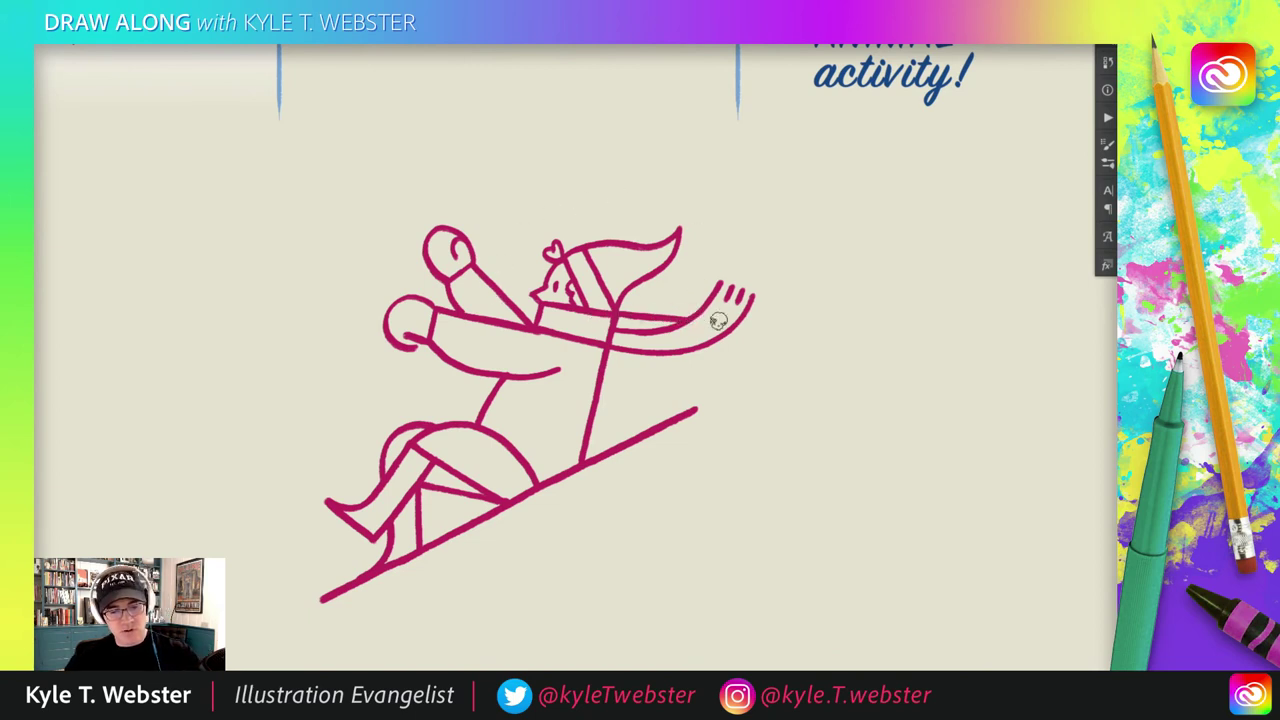
pyautogui.moveTo(727, 334)
pyautogui.mouseDown()
pyautogui.moveTo(752, 324)
pyautogui.moveTo(757, 352)
pyautogui.moveTo(716, 366)
pyautogui.mouseUp()
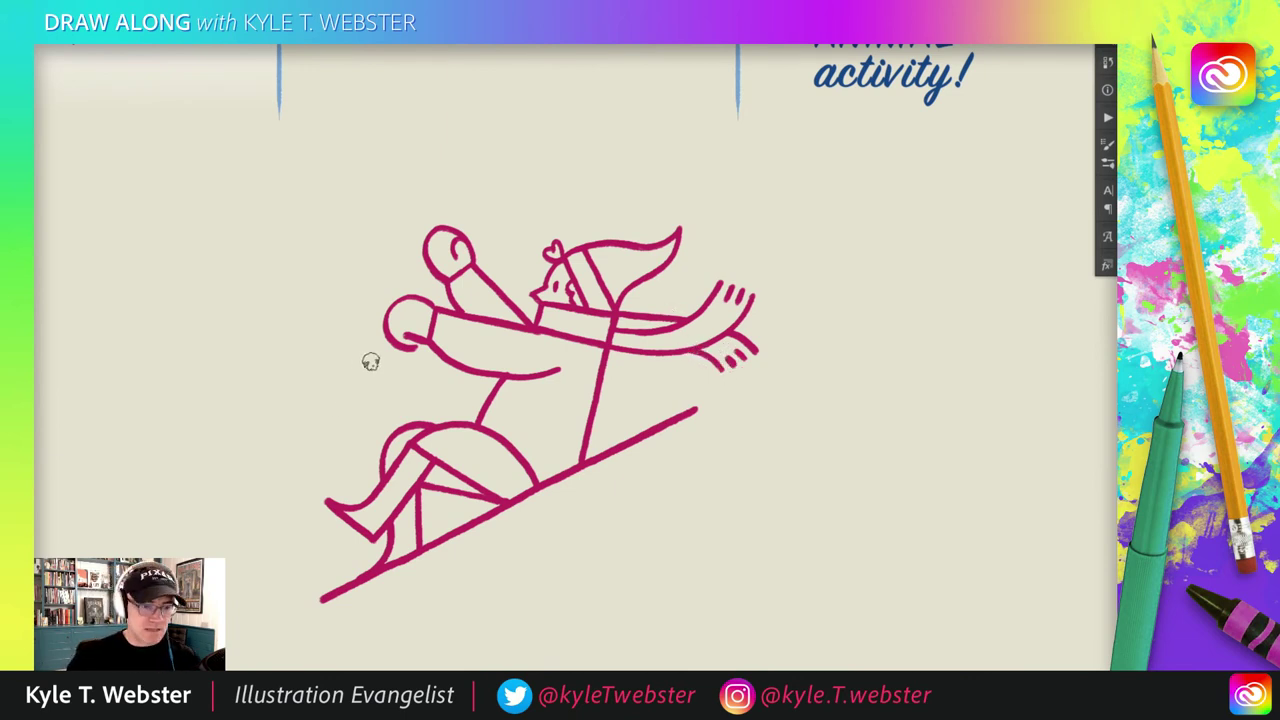
# - Extend the sled runner down to the left so its front end curls into a hook
pyautogui.moveTo(371, 363); pyautogui.dragTo(432, 290)
pyautogui.moveTo(397, 383); pyautogui.dragTo(503, 303)
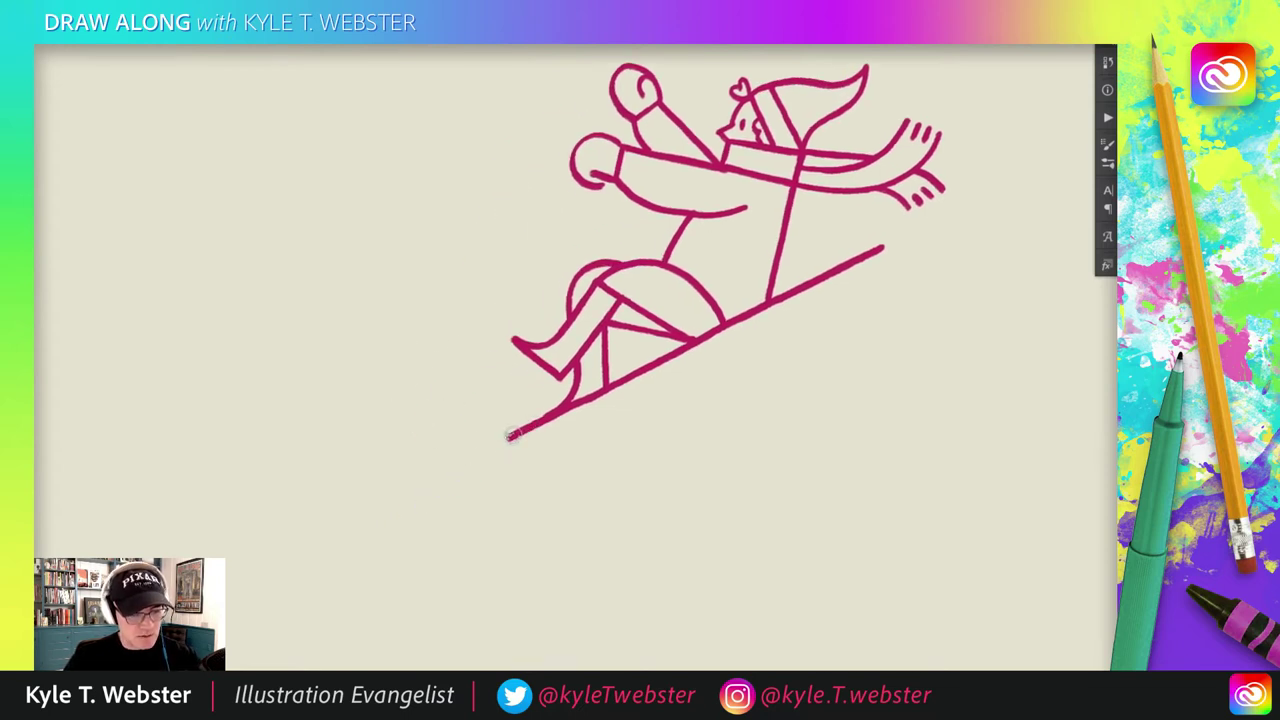
pyautogui.moveTo(506, 437)
pyautogui.mouseDown()
pyautogui.moveTo(453, 452)
pyautogui.moveTo(432, 439)
pyautogui.moveTo(431, 382)
pyautogui.mouseUp()
pyautogui.scroll(-2, 368, 450)
pyautogui.scroll(2, 368, 450)
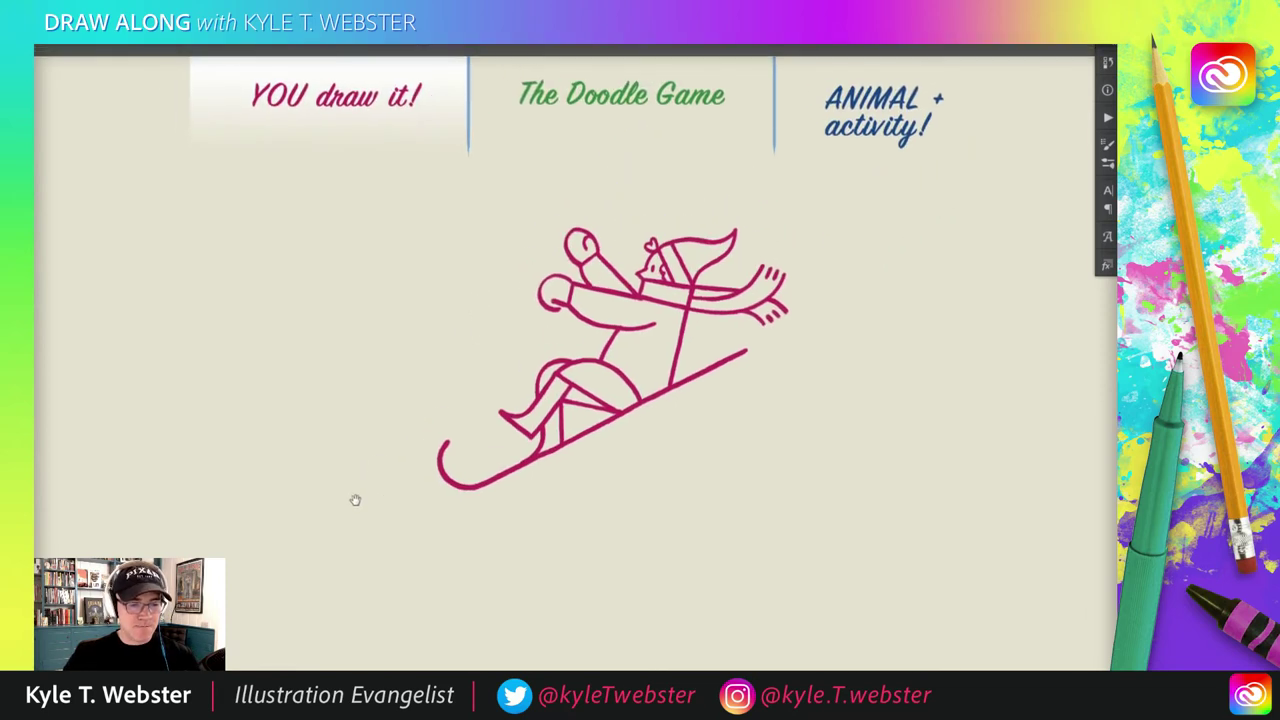
# - Draw a wavy loop from the elbow to the sled tip and a second loop rising behind the rider
pyautogui.scroll(2, 477, 363)
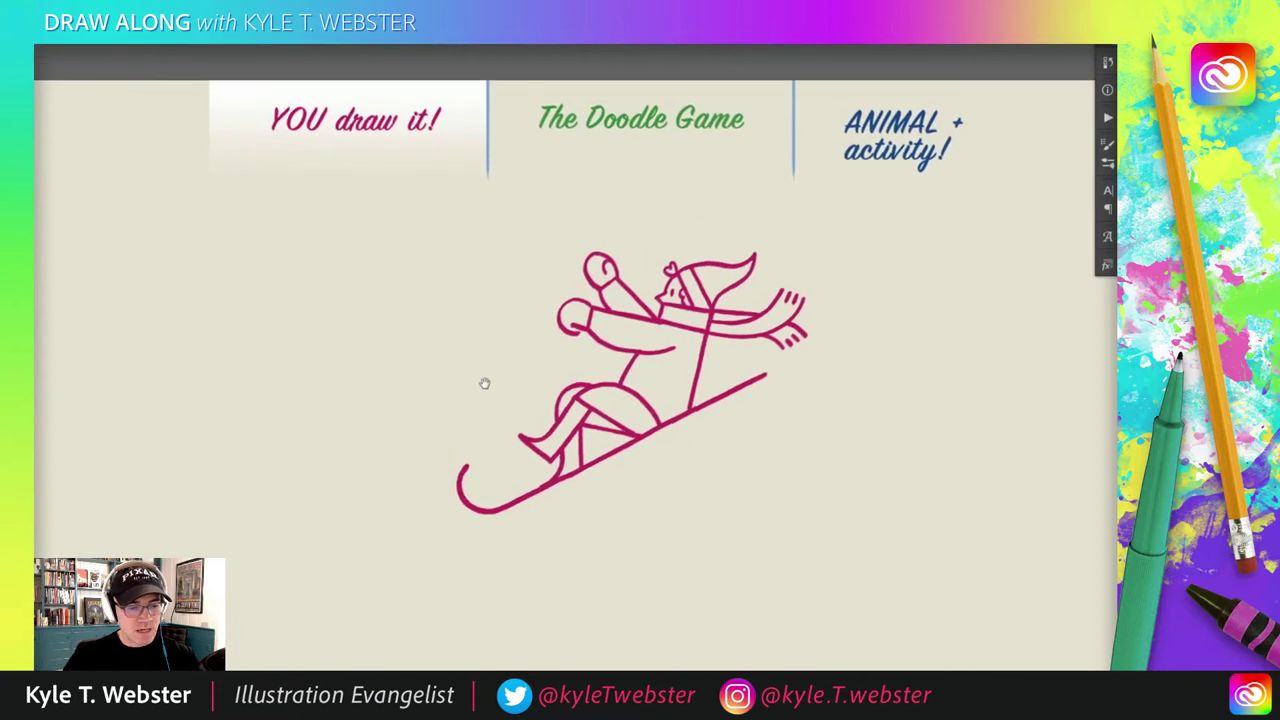
pyautogui.moveTo(495, 368); pyautogui.dragTo(500, 349)
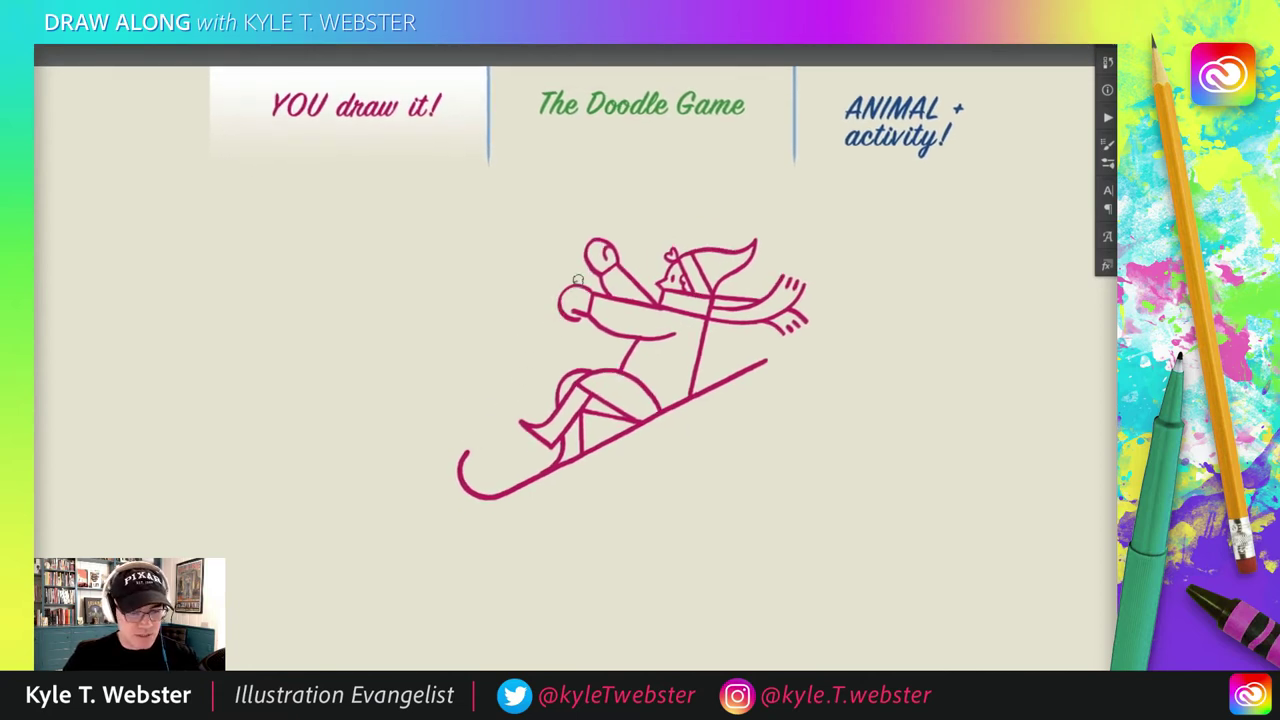
pyautogui.scroll(-2, 517, 311)
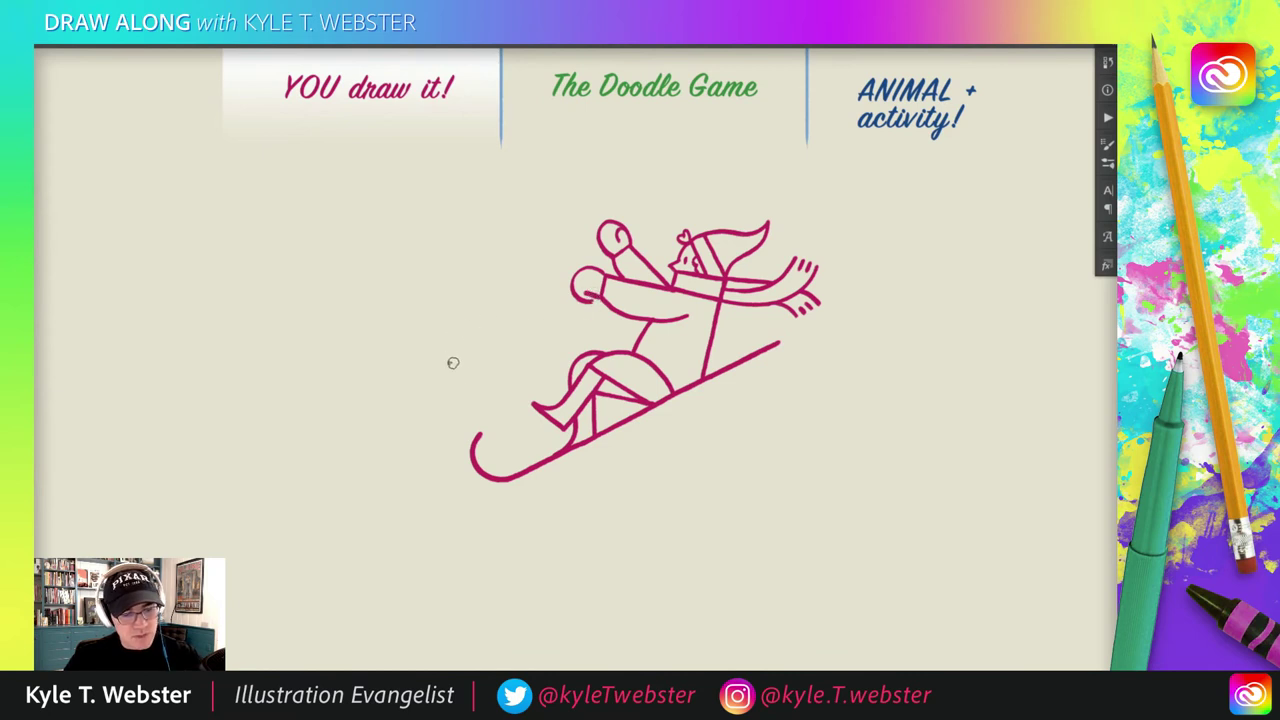
pyautogui.moveTo(592, 294)
pyautogui.mouseDown()
pyautogui.moveTo(562, 317)
pyautogui.moveTo(476, 327)
pyautogui.moveTo(482, 430)
pyautogui.mouseUp()
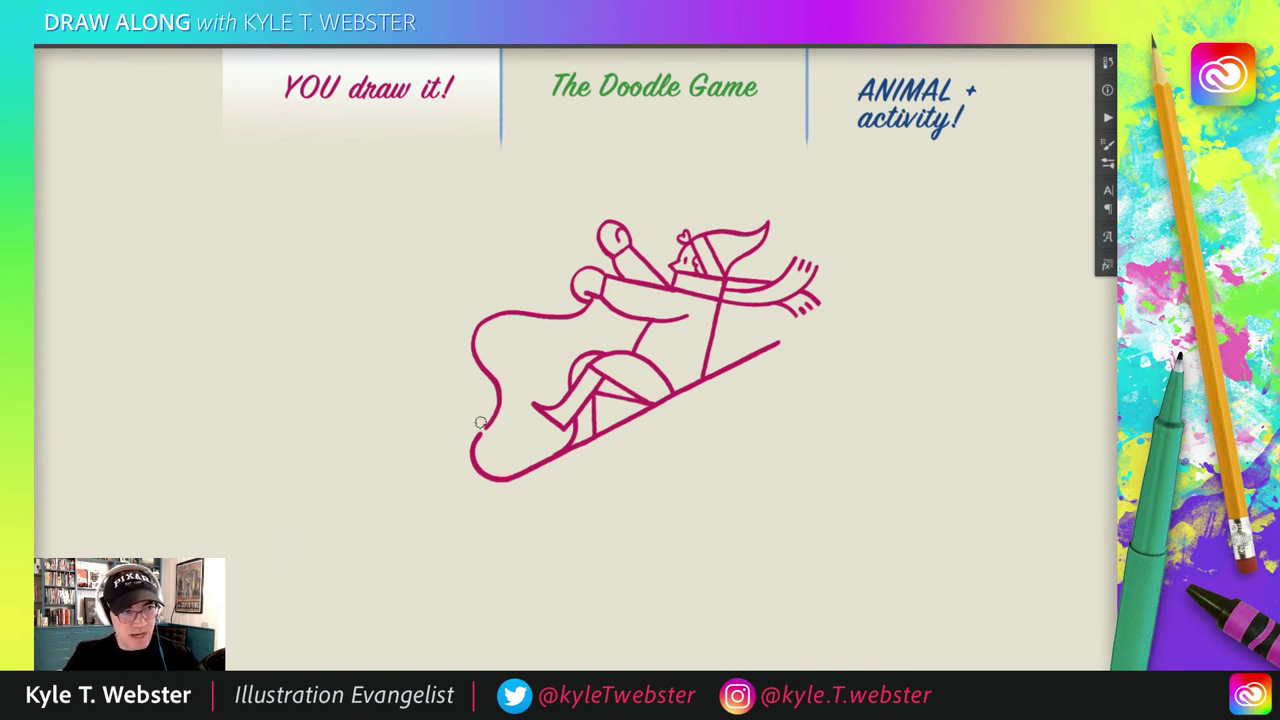
pyautogui.moveTo(497, 412)
pyautogui.mouseDown()
pyautogui.moveTo(490, 428)
pyautogui.moveTo(518, 378)
pyautogui.moveTo(532, 258)
pyautogui.moveTo(556, 213)
pyautogui.moveTo(575, 232)
pyautogui.moveTo(566, 252)
pyautogui.moveTo(592, 265)
pyautogui.mouseUp()
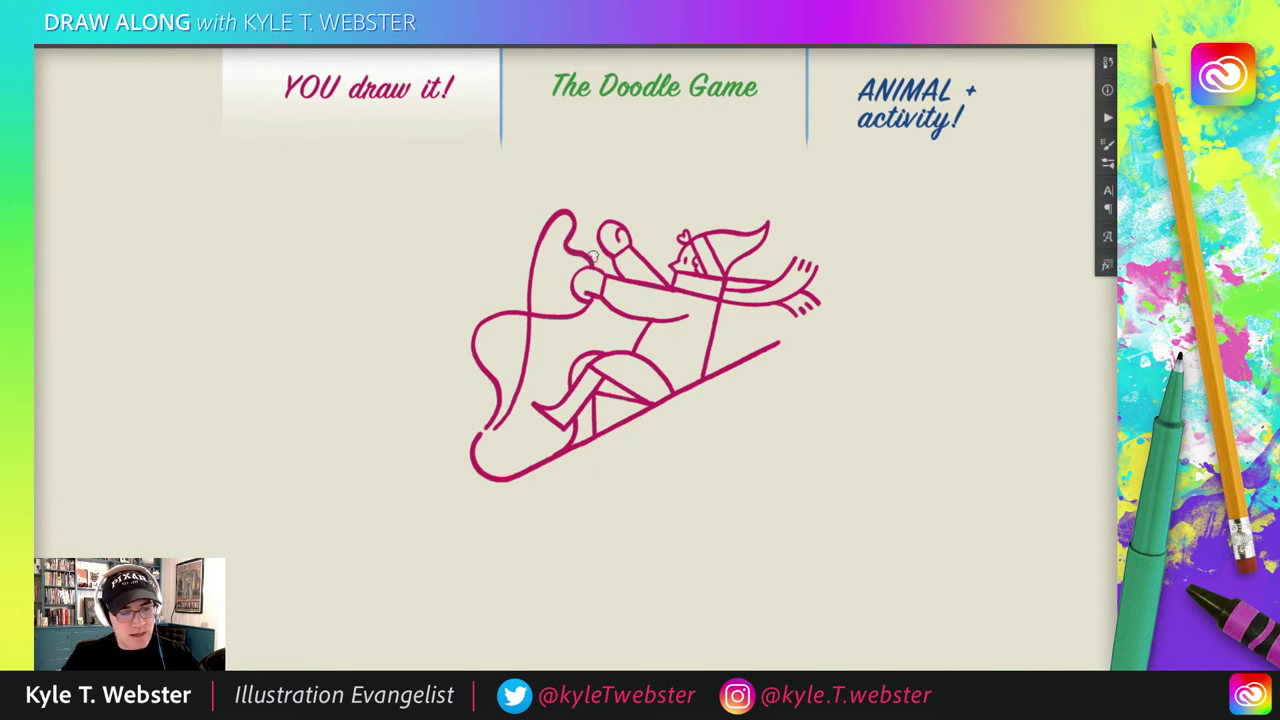
# - Redo the loop behind the rider several times until it forms a tighter curl, then zoom out
pyautogui.moveTo(400, 451); pyautogui.dragTo(346, 473)
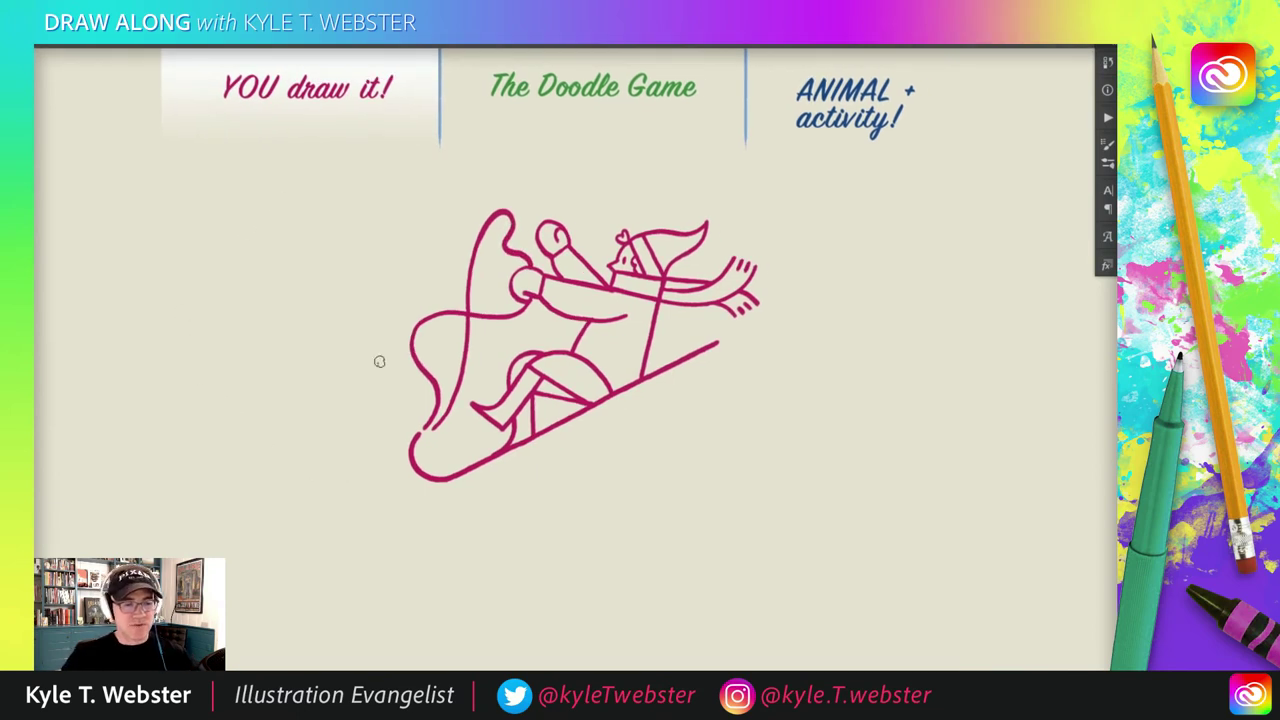
pyautogui.hotkey('ctrl', 'z')
pyautogui.moveTo(428, 432)
pyautogui.mouseDown()
pyautogui.moveTo(460, 365)
pyautogui.moveTo(433, 284)
pyautogui.moveTo(450, 266)
pyautogui.moveTo(473, 278)
pyautogui.moveTo(460, 291)
pyautogui.moveTo(472, 258)
pyautogui.moveTo(521, 266)
pyautogui.mouseUp()
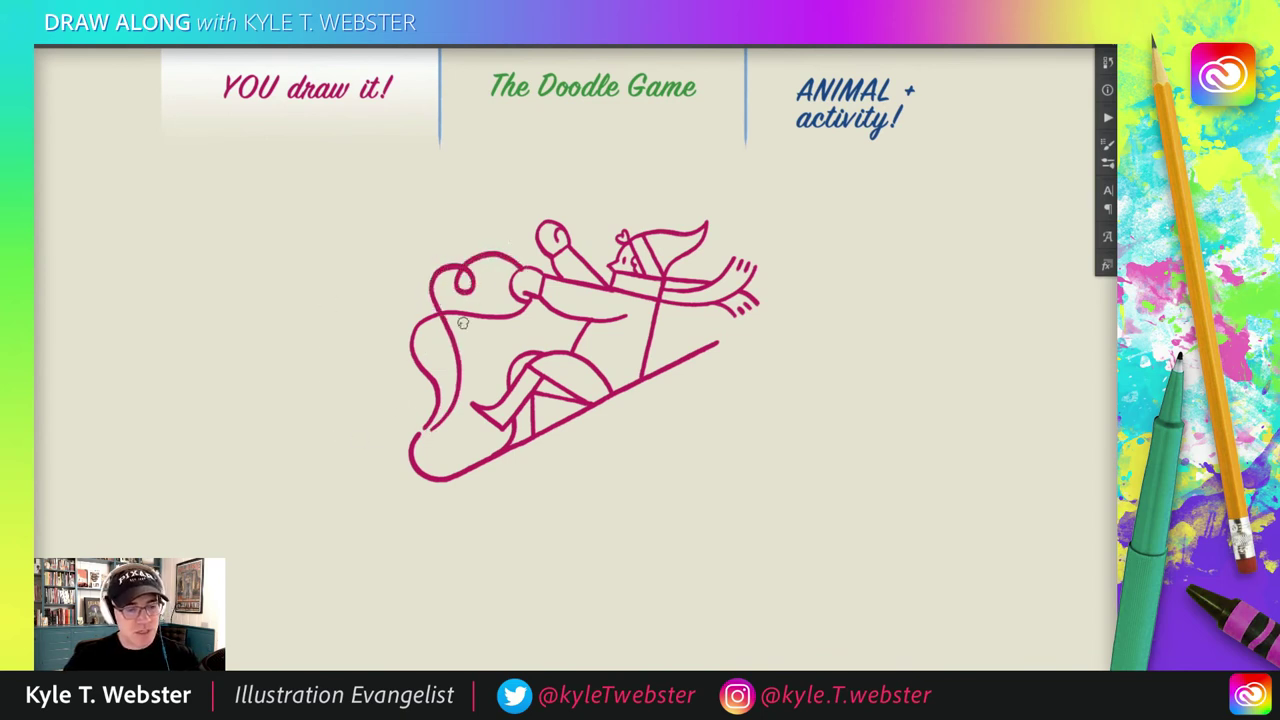
pyautogui.hotkey('ctrl', 'z')
pyautogui.moveTo(432, 427)
pyautogui.mouseDown()
pyautogui.moveTo(456, 390)
pyautogui.moveTo(443, 294)
pyautogui.moveTo(458, 267)
pyautogui.moveTo(475, 277)
pyautogui.moveTo(466, 270)
pyautogui.moveTo(485, 236)
pyautogui.moveTo(501, 230)
pyautogui.moveTo(517, 261)
pyautogui.mouseUp()
pyautogui.hotkey('ctrl', 'z')
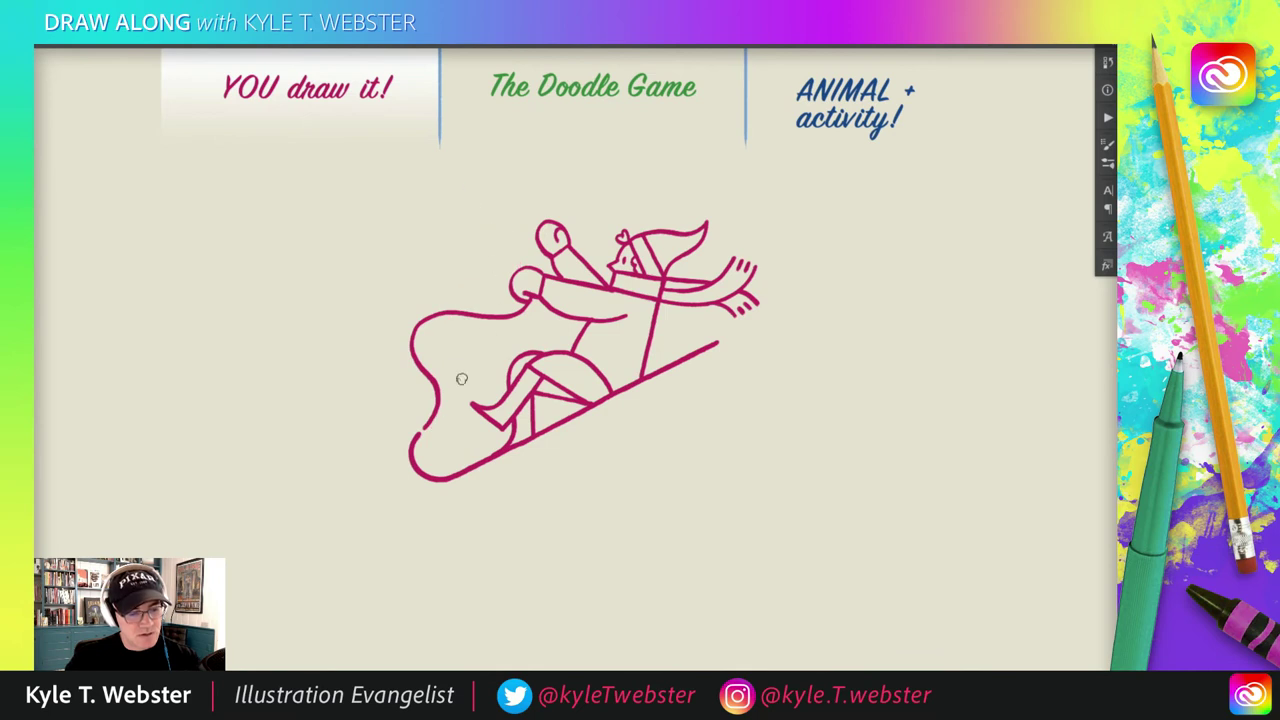
pyautogui.moveTo(432, 427)
pyautogui.mouseDown()
pyautogui.moveTo(442, 295)
pyautogui.moveTo(463, 251)
pyautogui.moveTo(489, 265)
pyautogui.moveTo(476, 272)
pyautogui.moveTo(530, 263)
pyautogui.mouseUp()
pyautogui.hotkey('ctrl', '-')
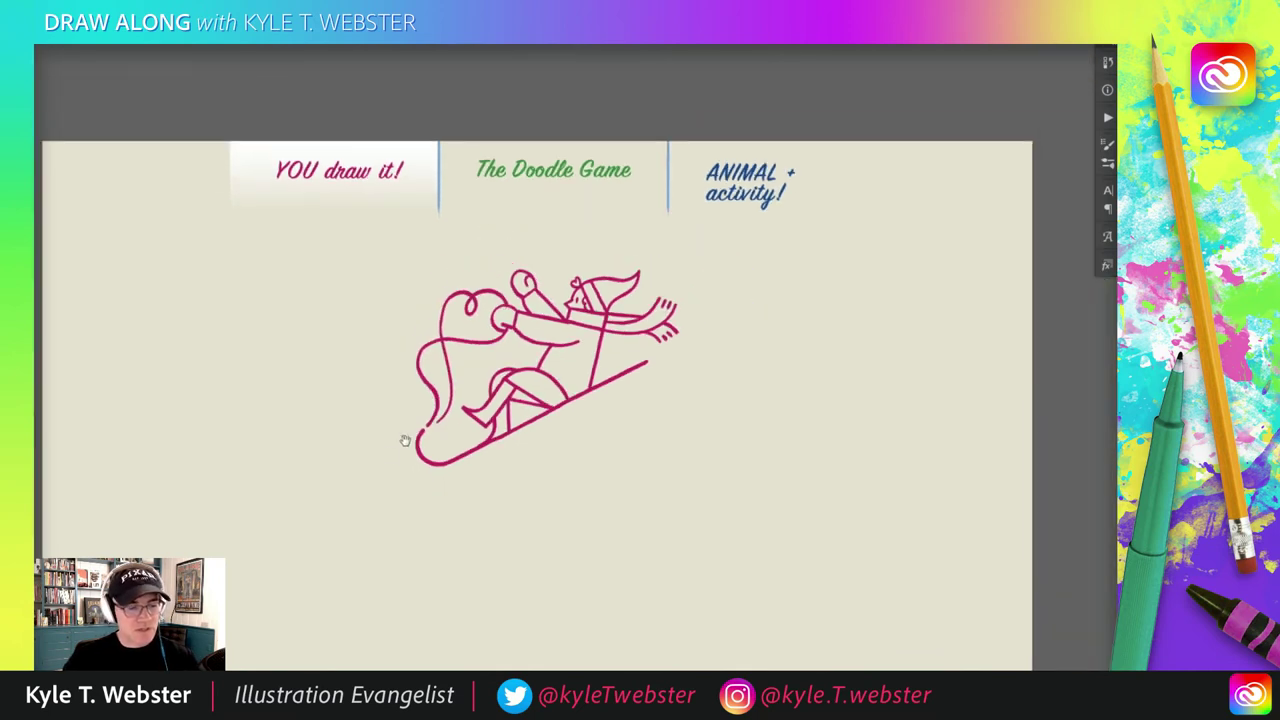
pyautogui.moveTo(337, 543); pyautogui.dragTo(427, 440)
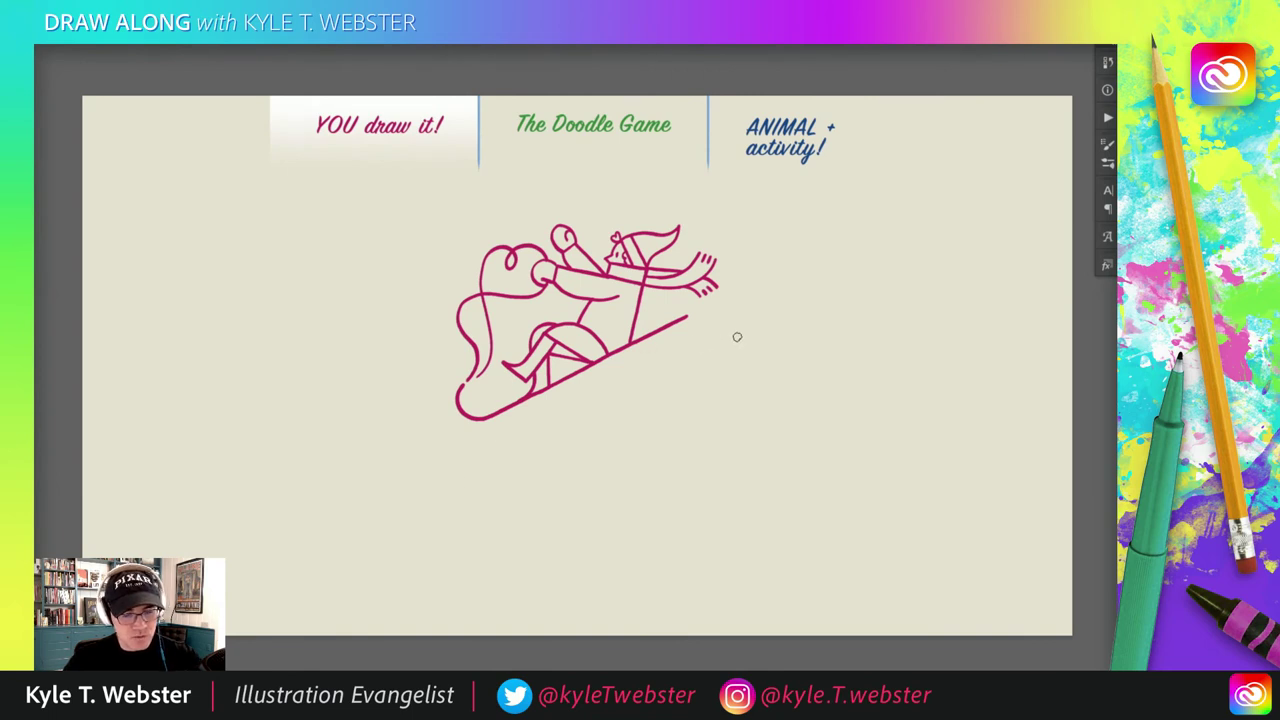
# - Draw a bumpy snow hill under the sled and a motion line above the rider's hand
pyautogui.moveTo(738, 340)
pyautogui.mouseDown()
pyautogui.moveTo(682, 356)
pyautogui.moveTo(650, 390)
pyautogui.moveTo(618, 388)
pyautogui.moveTo(493, 463)
pyautogui.mouseUp()
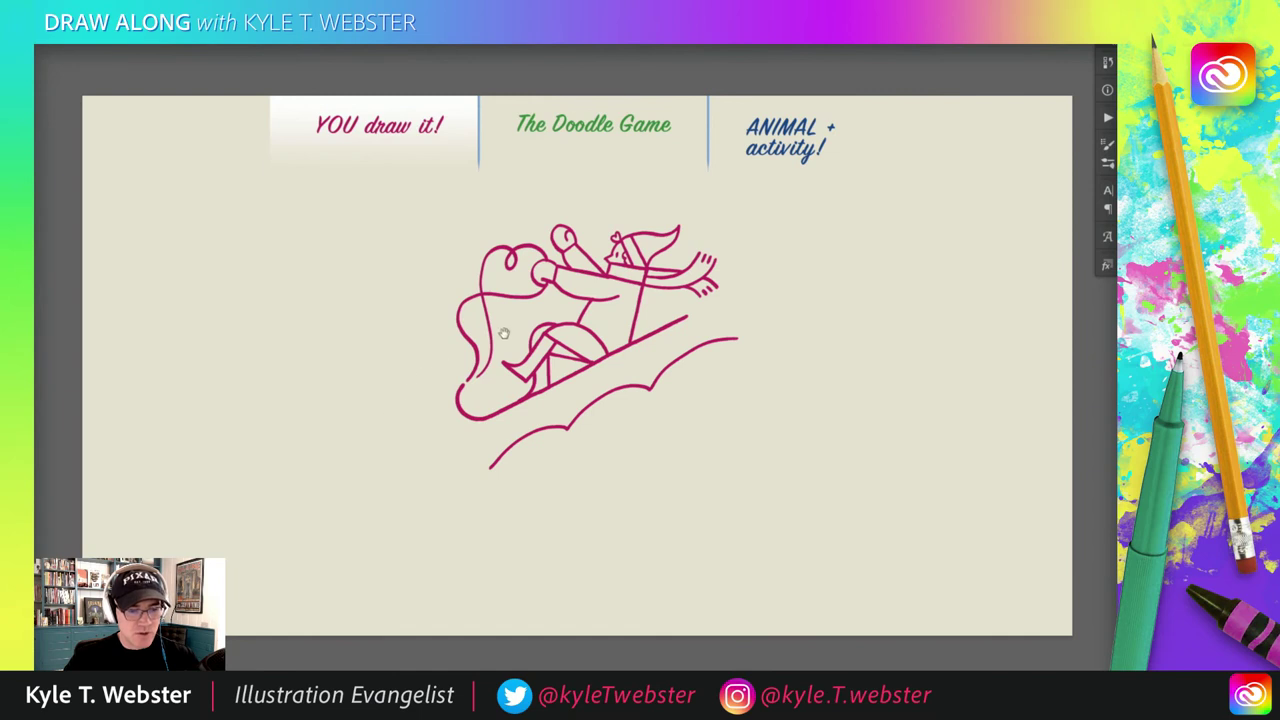
pyautogui.scroll(3, 504, 340)
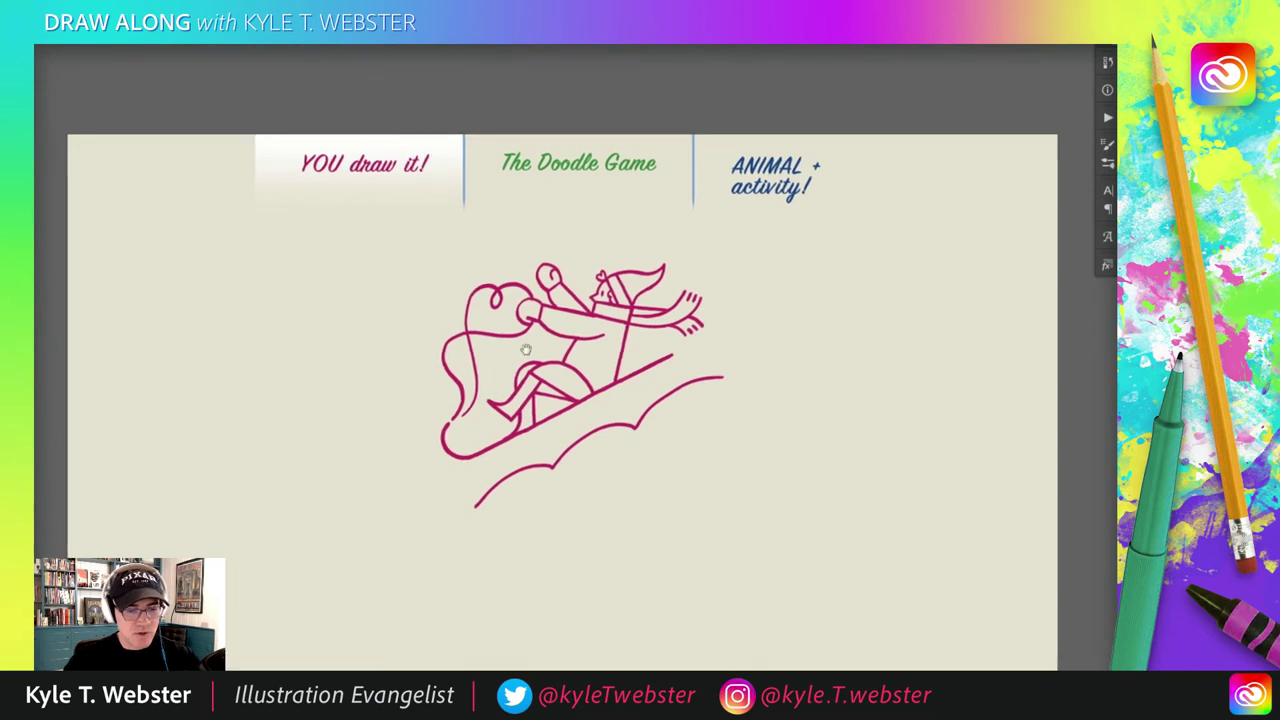
pyautogui.click(687, 284)
pyautogui.moveTo(714, 268)
pyautogui.mouseDown()
pyautogui.moveTo(673, 281)
pyautogui.moveTo(683, 264)
pyautogui.mouseUp()
# - Zoom out and pan across the artboard to review the finished sledding doodle
pyautogui.hotkey('ctrl', '-')
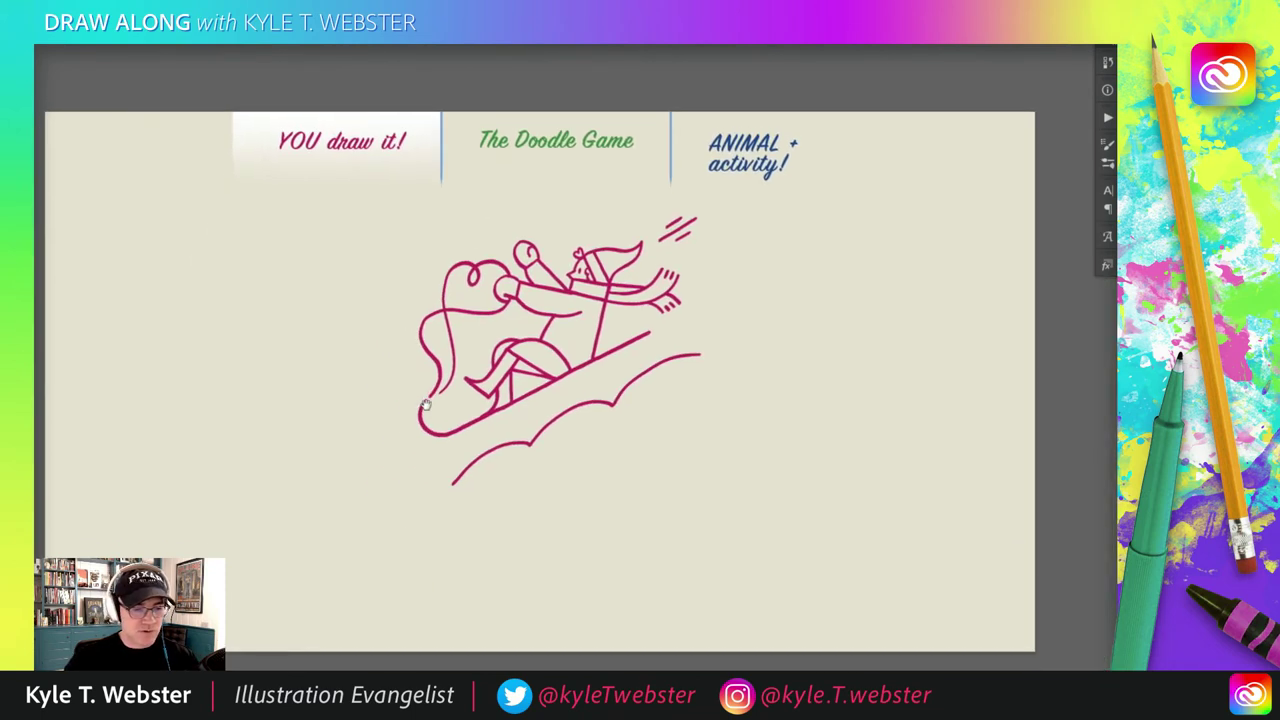
pyautogui.moveTo(424, 404); pyautogui.dragTo(327, 389)
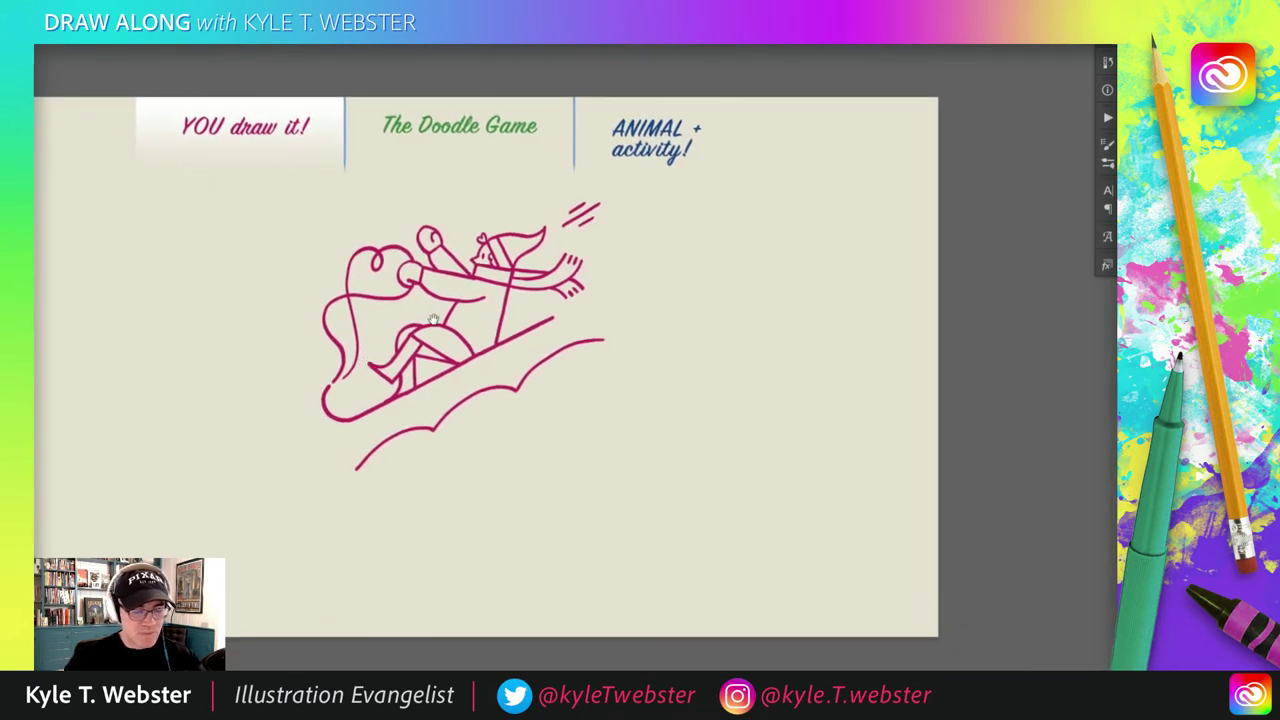
pyautogui.scroll(1, 433, 320)
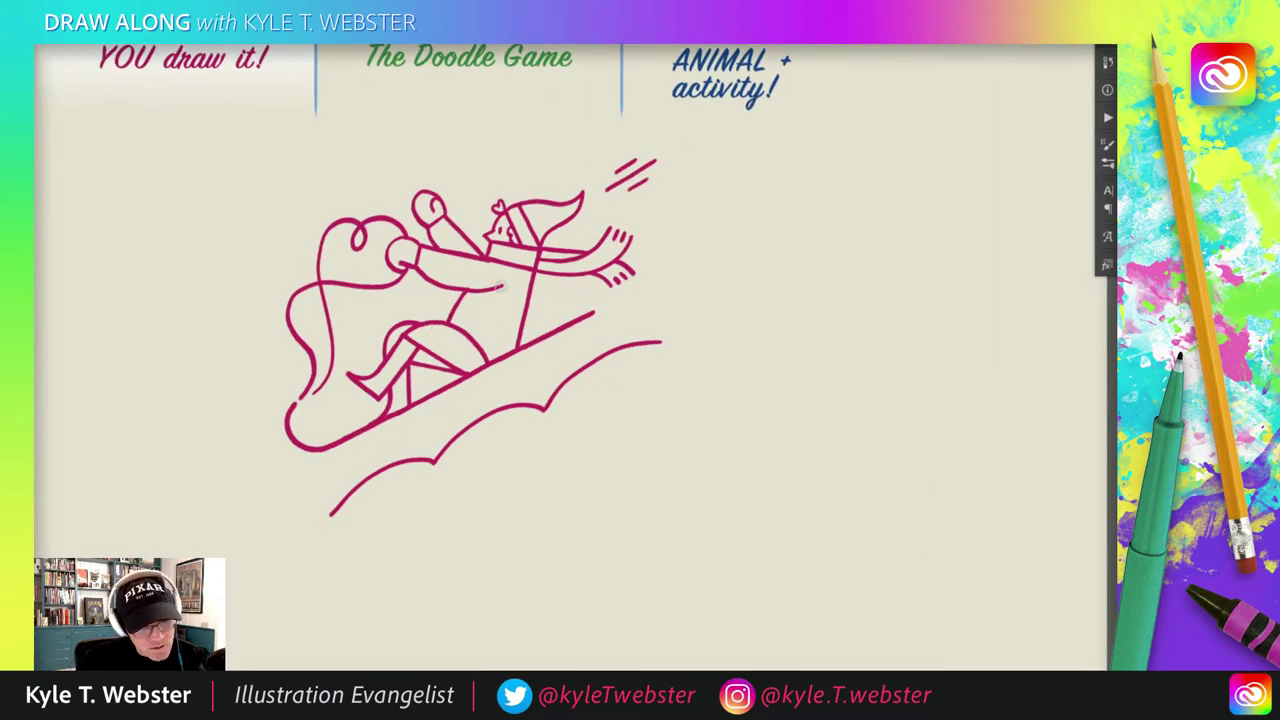
pyautogui.scroll(-1, 358, 454)
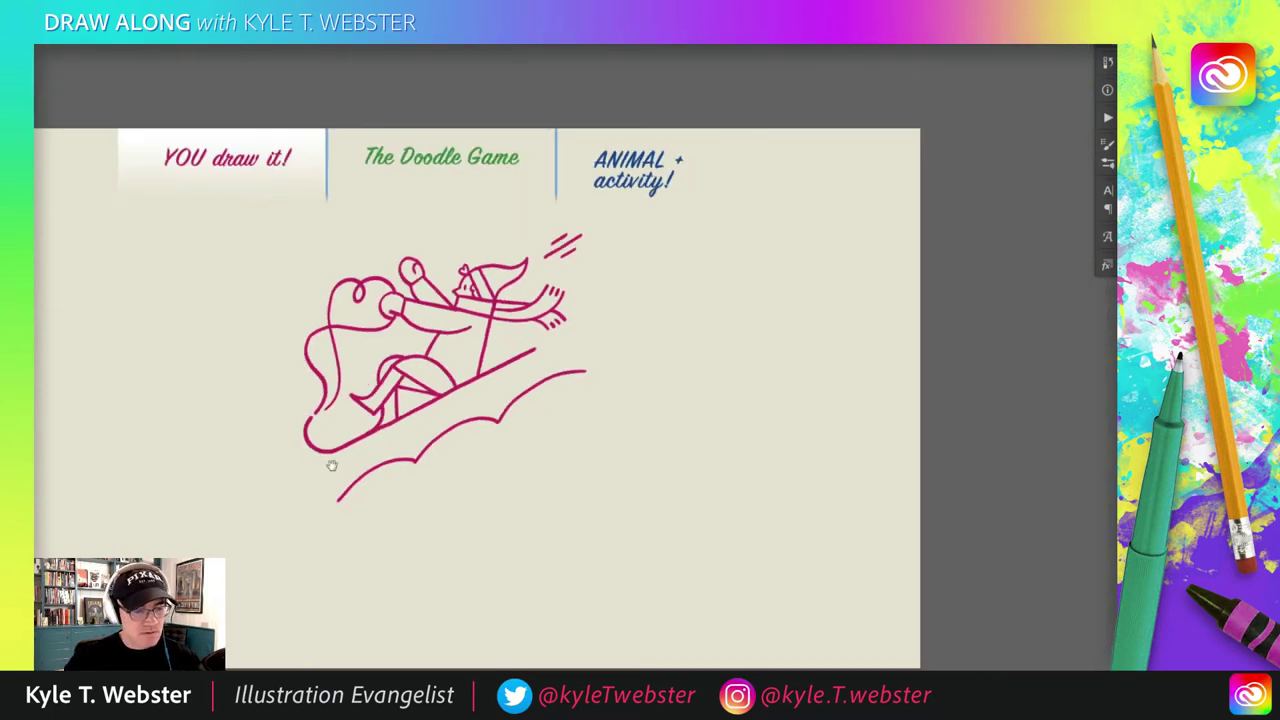
pyautogui.moveTo(358, 456); pyautogui.dragTo(658, 487)
pyautogui.moveTo(391, 477)
pyautogui.mouseDown()
pyautogui.moveTo(497, 451)
pyautogui.moveTo(488, 434)
pyautogui.mouseUp()
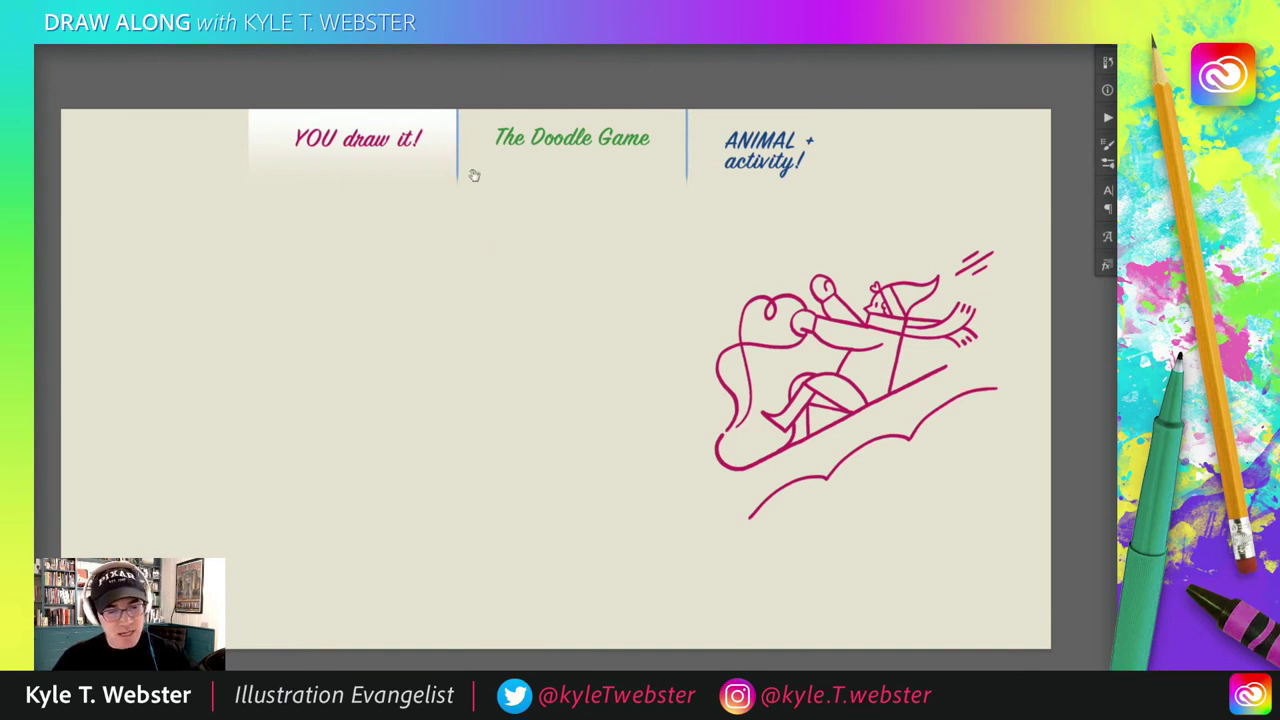
# - Delete the entire sledding drawing from the artboard
pyautogui.press('Delete')
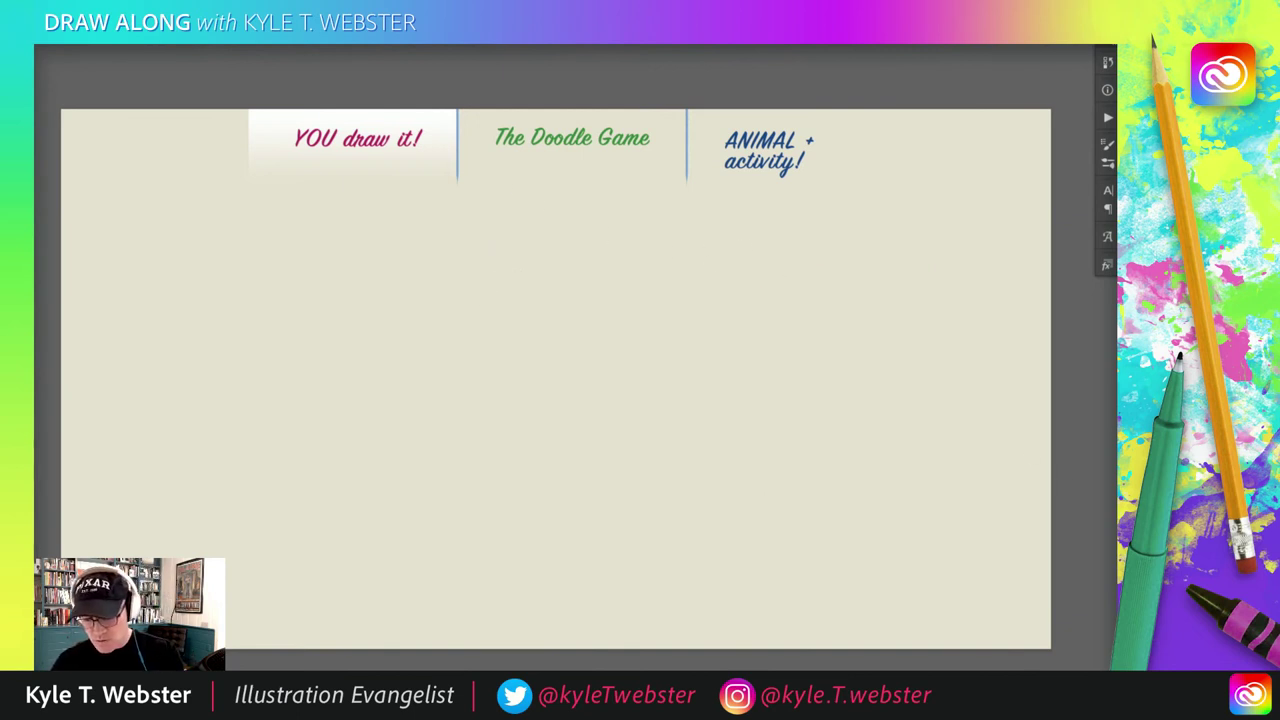
pyautogui.scroll(3, 562, 178)
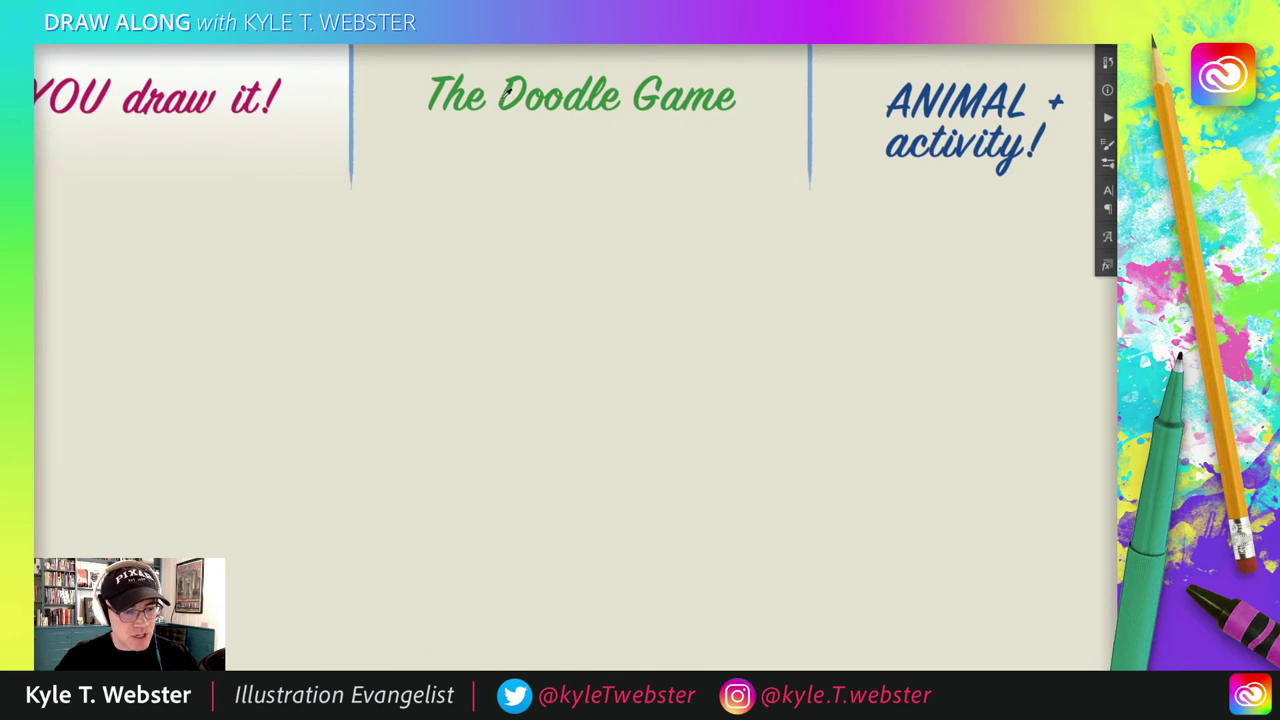
pyautogui.scroll(-4, 426, 449)
pyautogui.moveTo(429, 420); pyautogui.dragTo(447, 384)
pyautogui.scroll(-1, 447, 384)
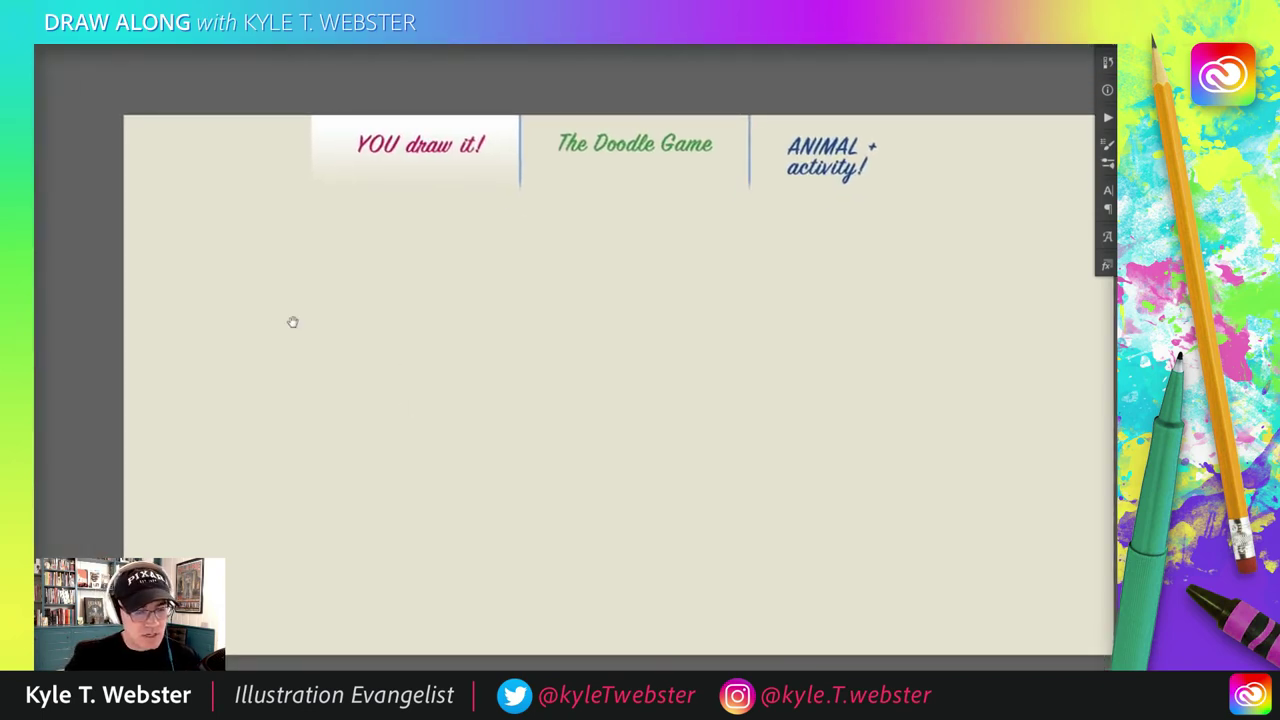
# - Draw a green curving zigzag stroke on the empty artboard
pyautogui.moveTo(441, 318)
pyautogui.mouseDown()
pyautogui.moveTo(389, 388)
pyautogui.moveTo(351, 338)
pyautogui.moveTo(336, 360)
pyautogui.moveTo(290, 366)
pyautogui.mouseUp()
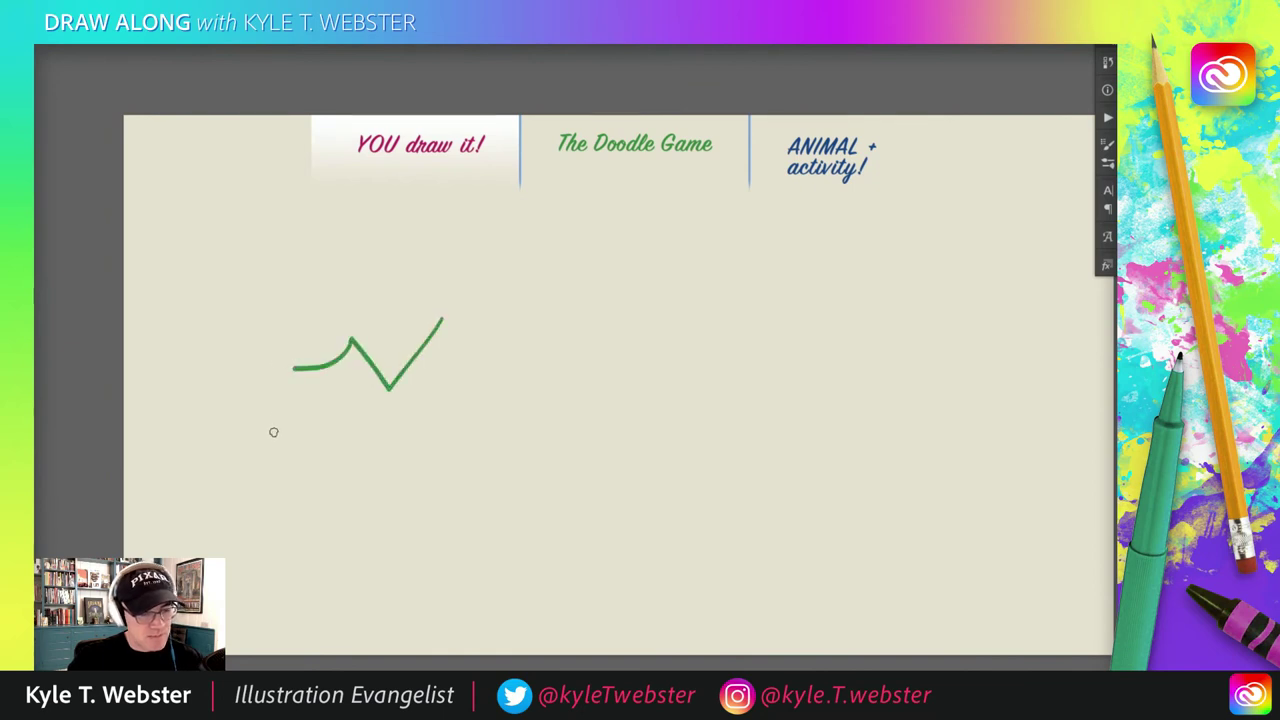
pyautogui.scroll(1, 314, 457)
pyautogui.moveTo(291, 451); pyautogui.dragTo(242, 486)
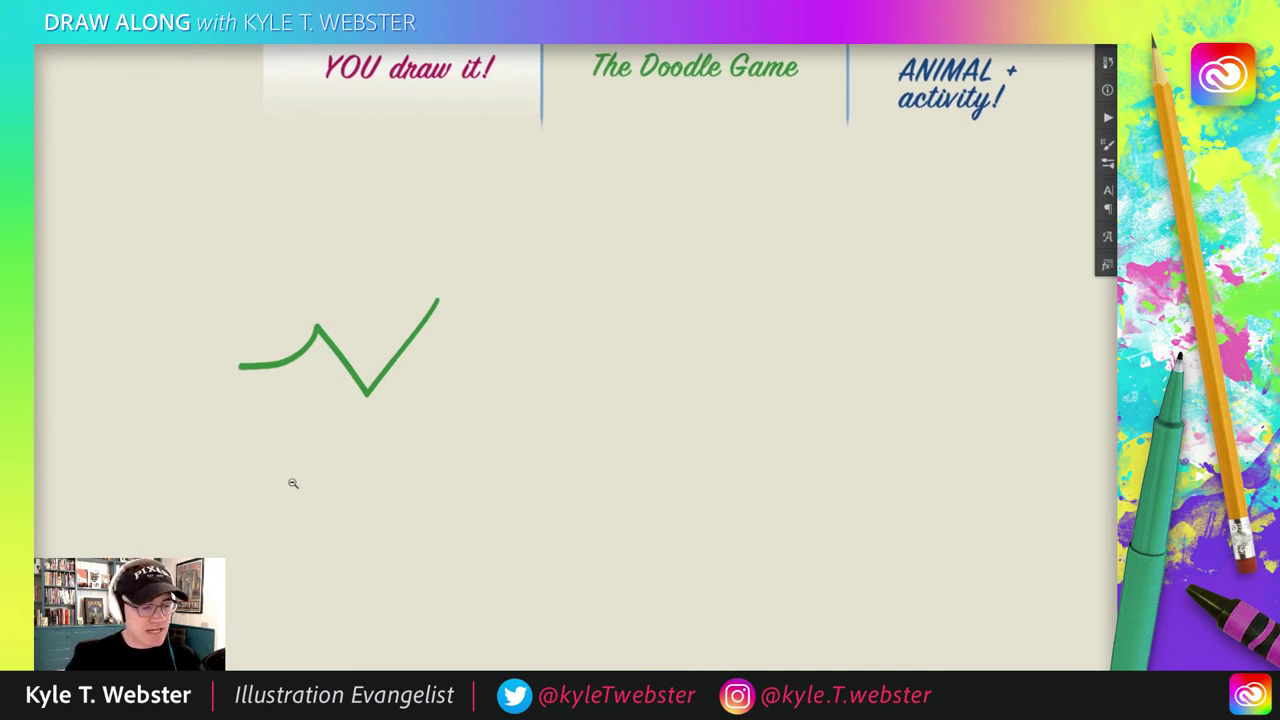
pyautogui.scroll(-1, 291, 483)
pyautogui.moveTo(286, 487); pyautogui.dragTo(277, 460)
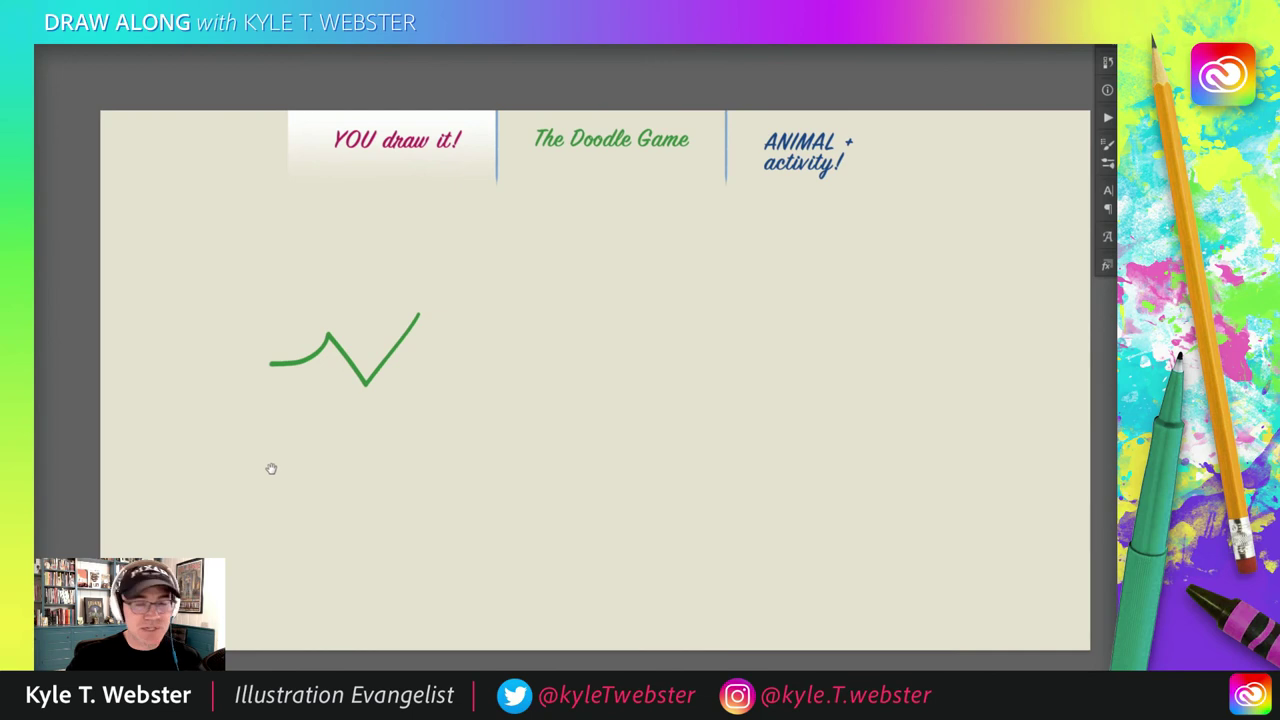
pyautogui.scroll(1, 271, 454)
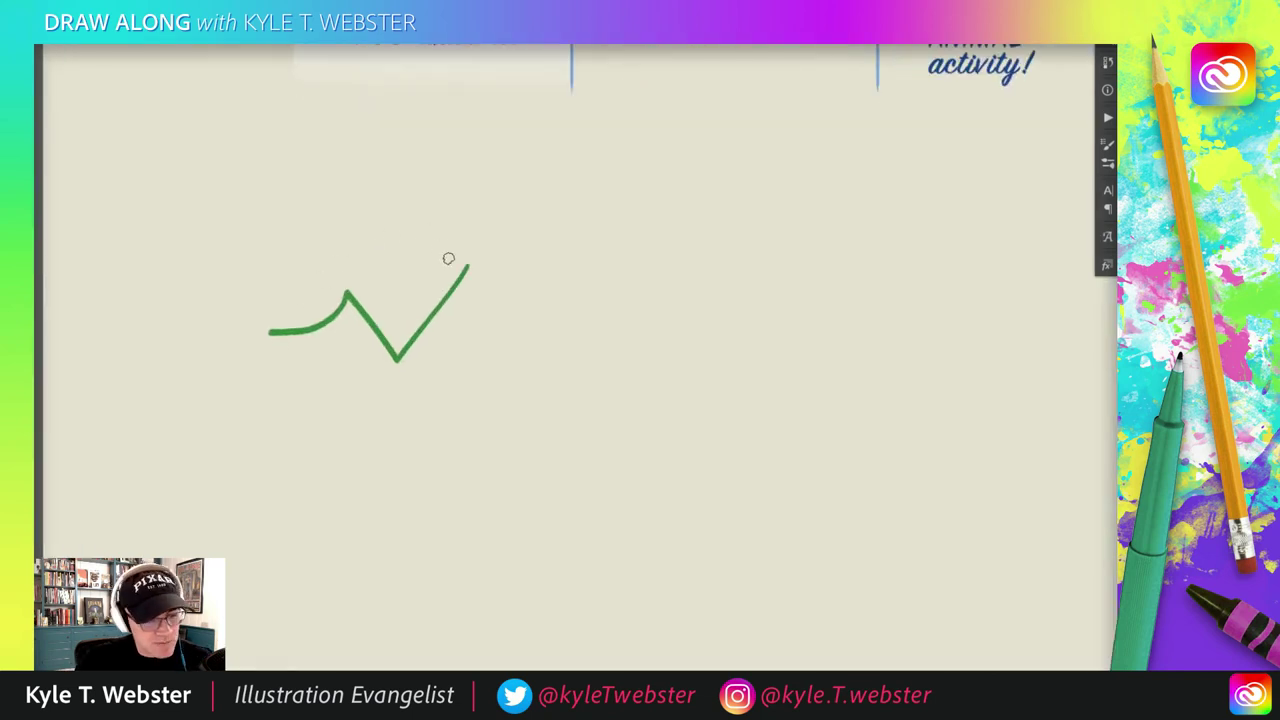
# - Add a short green stroke hooking back from the zigzag's tip into a sharp point
pyautogui.moveTo(468, 265); pyautogui.dragTo(410, 287)
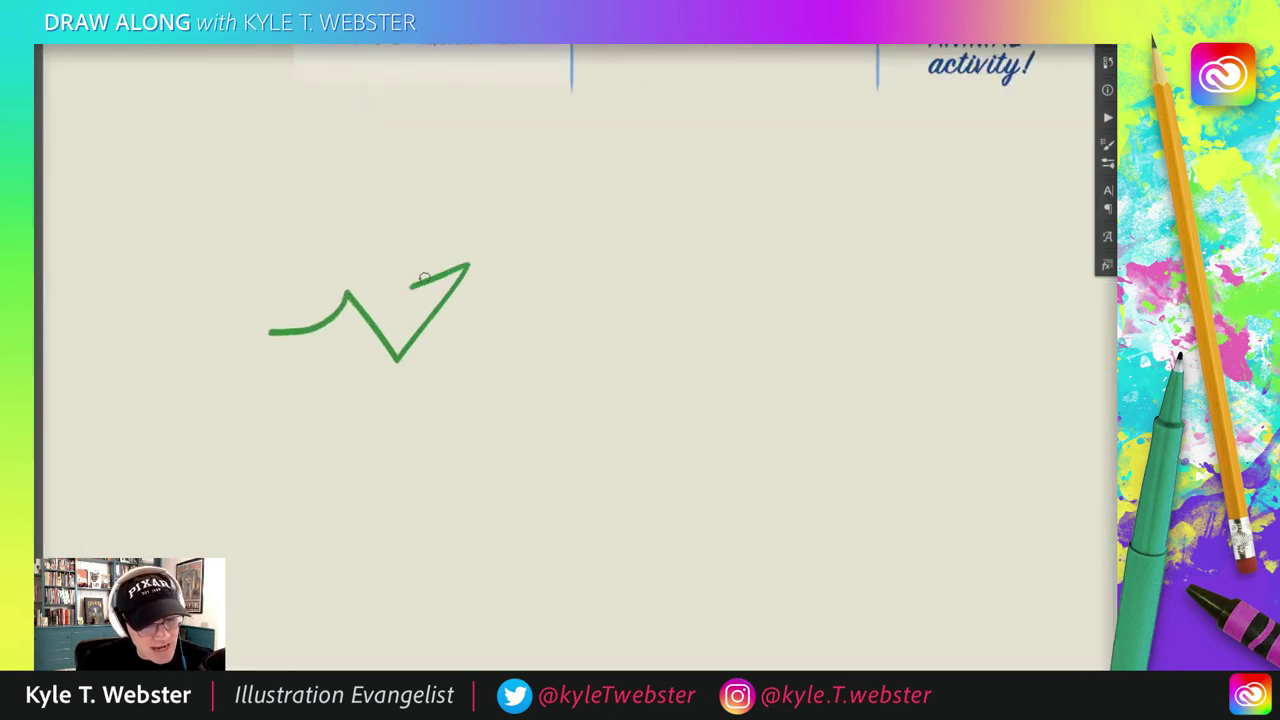
pyautogui.scroll(-1, 322, 479)
pyautogui.moveTo(322, 479)
pyautogui.mouseDown()
pyautogui.moveTo(266, 500)
pyautogui.moveTo(240, 489)
pyautogui.mouseUp()
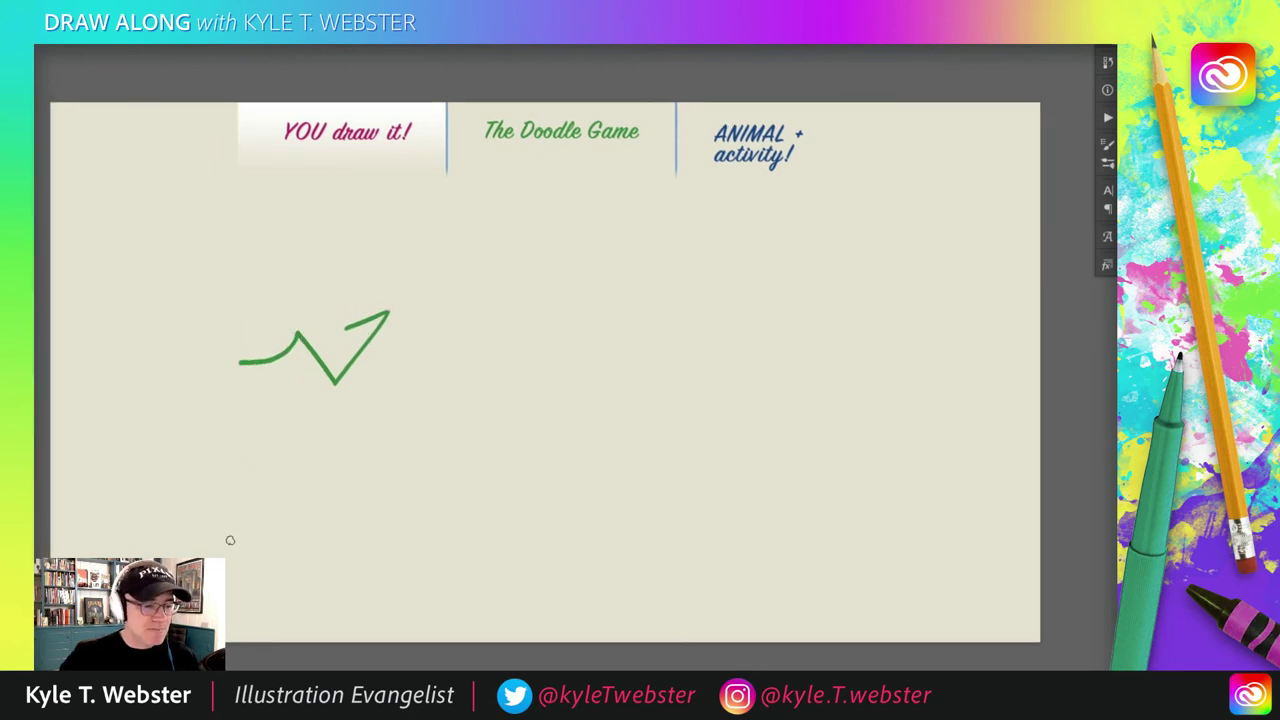
pyautogui.press('z')
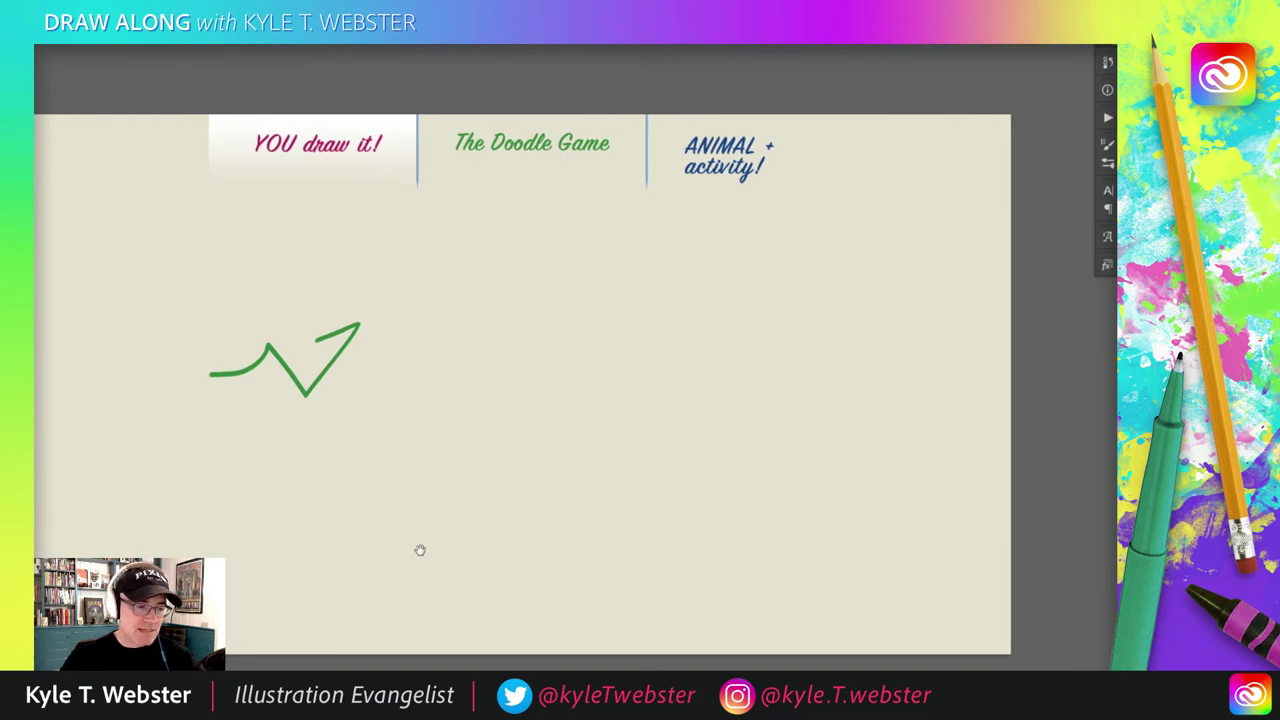
pyautogui.moveTo(254, 511); pyautogui.dragTo(294, 500)
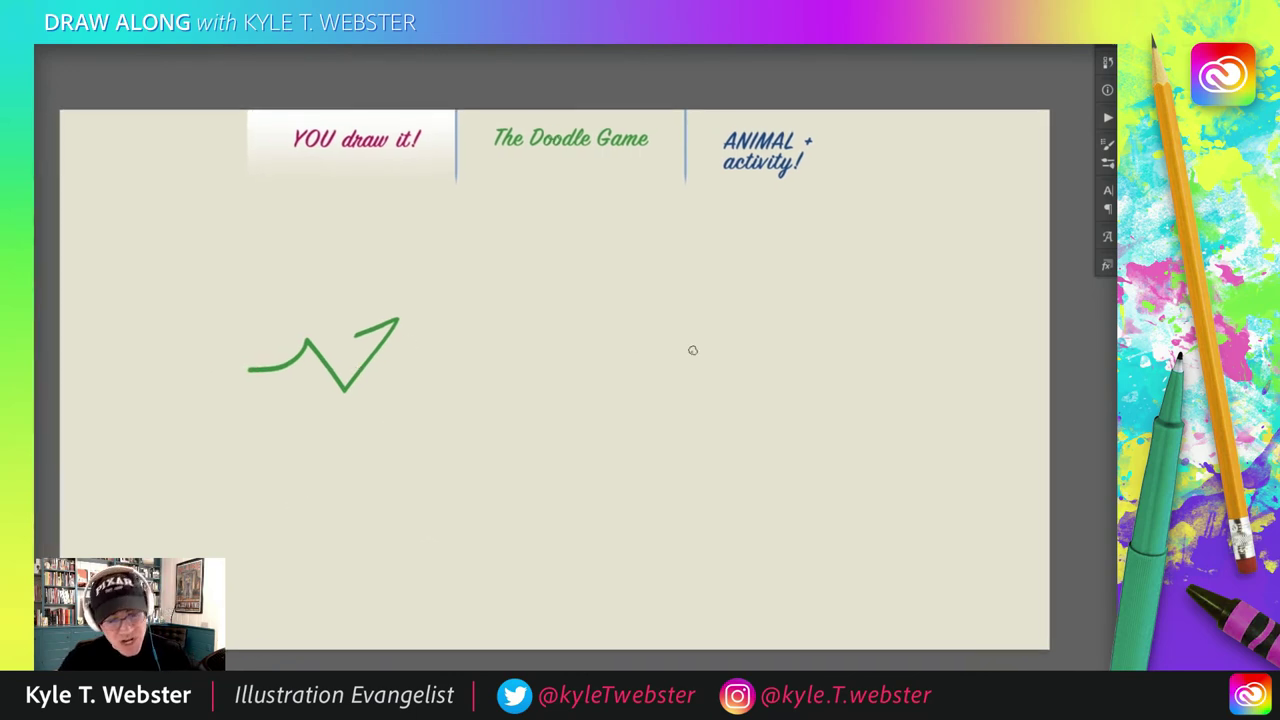
pyautogui.hscroll(-1, 285, 452)
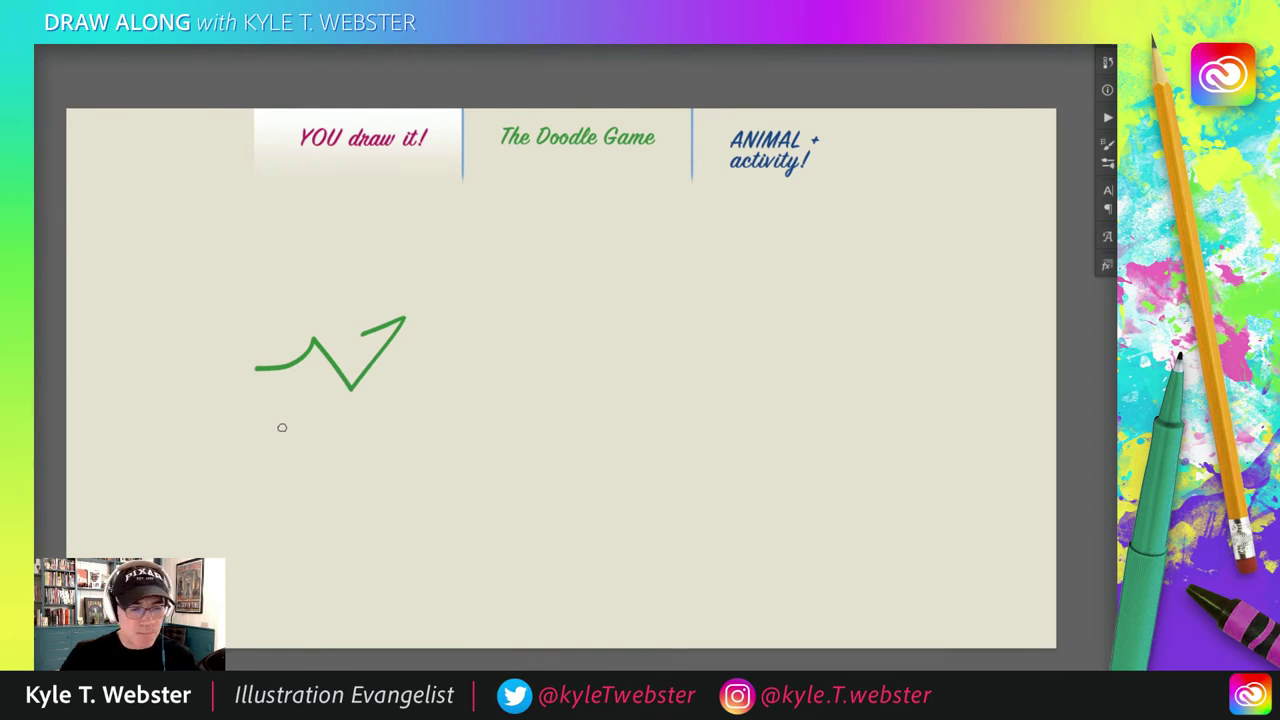
pyautogui.scroll(1, 286, 463)
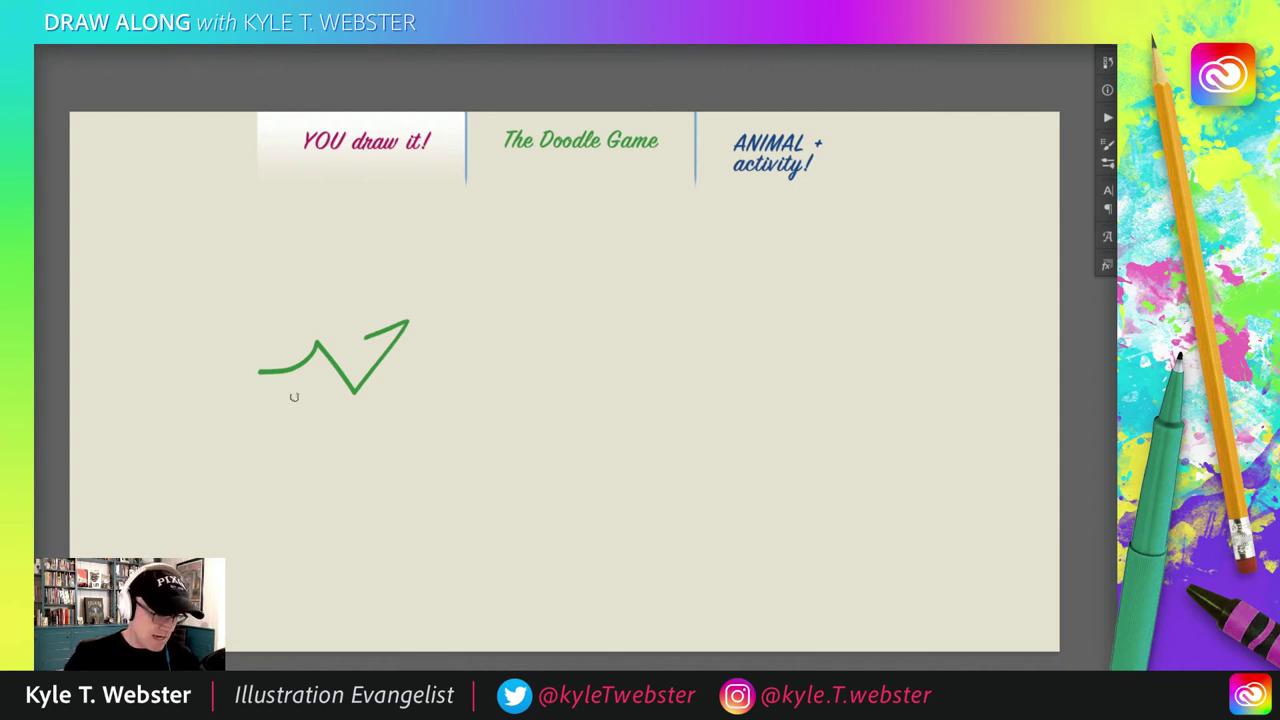
# - Move the green stroke higher, then add an antler, closed head triangle and eye dot
pyautogui.hscroll(-5, 300, 372)
pyautogui.scroll(-2, 300, 372)
pyautogui.press('v')
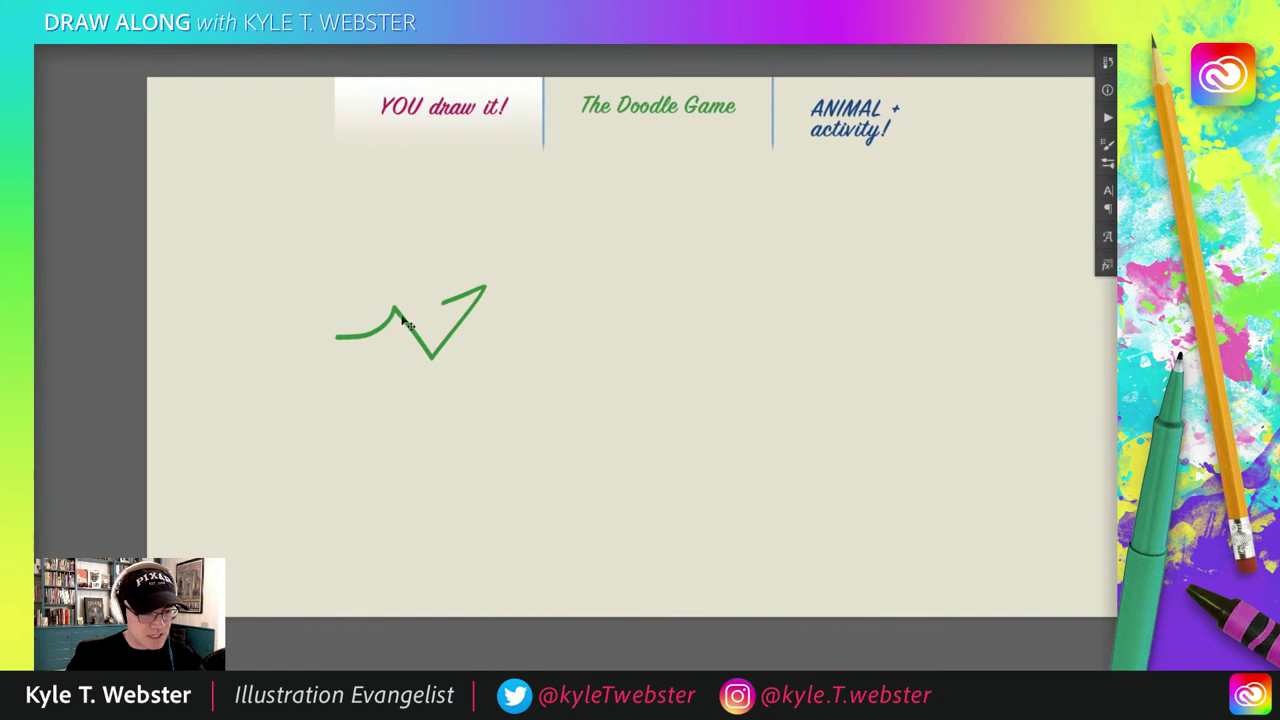
pyautogui.moveTo(406, 322); pyautogui.dragTo(401, 278)
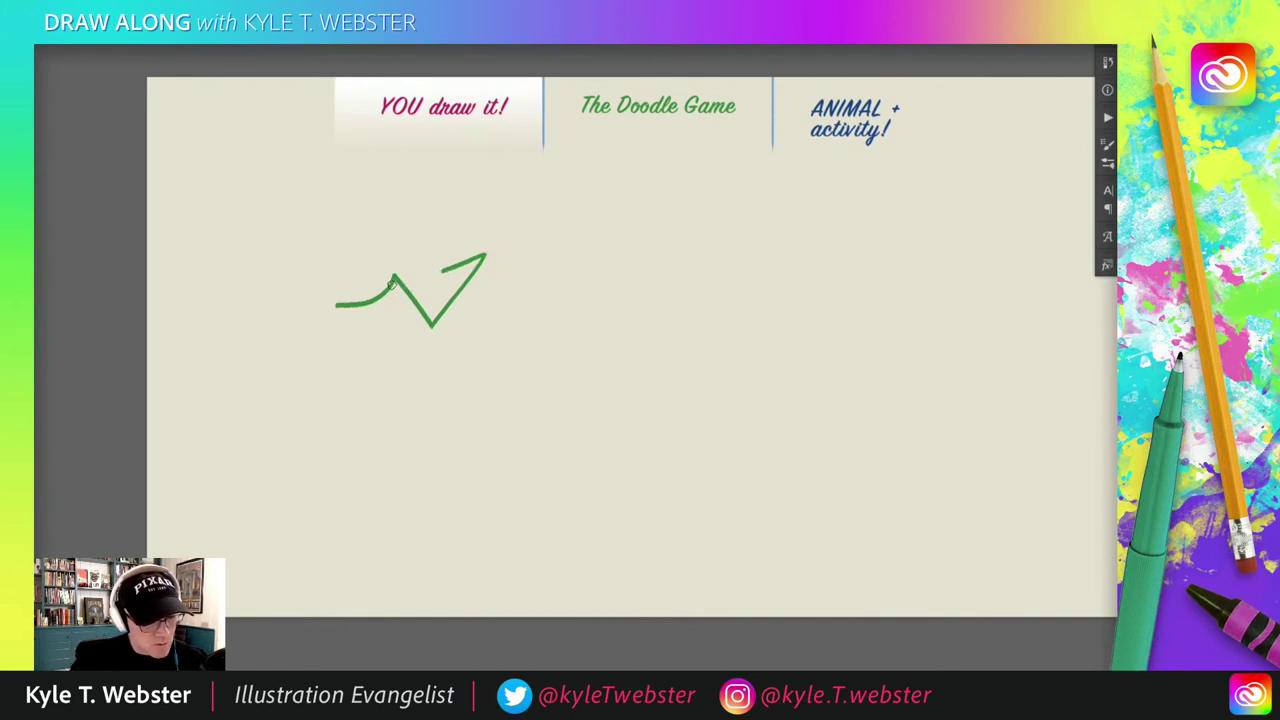
pyautogui.moveTo(392, 284)
pyautogui.mouseDown()
pyautogui.moveTo(385, 221)
pyautogui.moveTo(366, 217)
pyautogui.mouseUp()
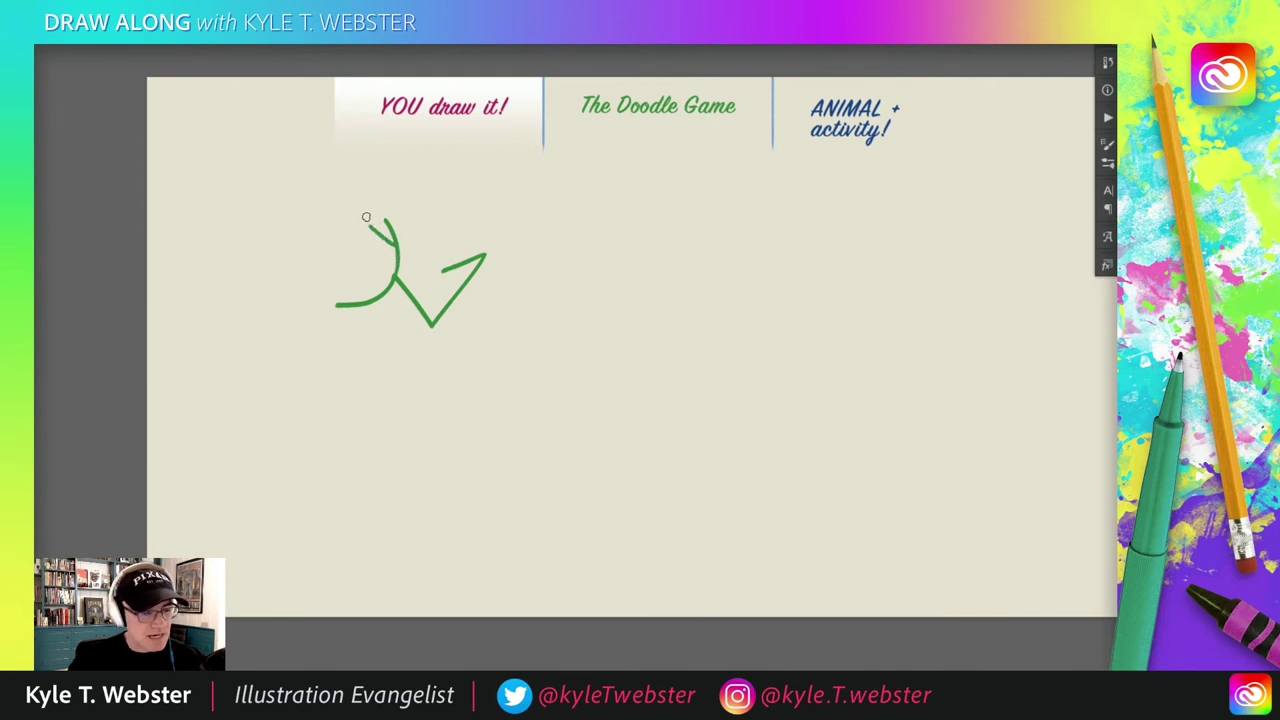
pyautogui.moveTo(443, 270)
pyautogui.mouseDown()
pyautogui.moveTo(404, 284)
pyautogui.moveTo(410, 262)
pyautogui.moveTo(384, 272)
pyautogui.moveTo(426, 204)
pyautogui.moveTo(414, 245)
pyautogui.mouseUp()
pyautogui.click(430, 290)
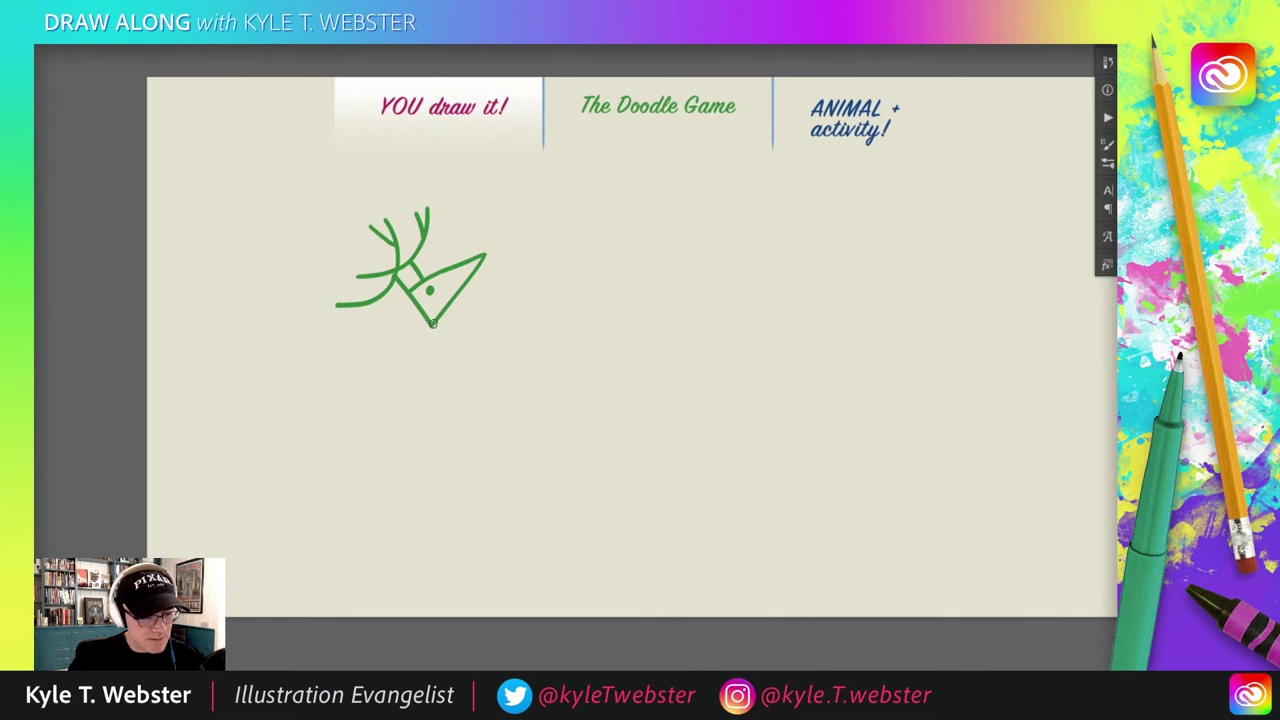
# - Draw the deer's neck and its front, middle and back leg strokes down to the hooves
pyautogui.moveTo(432, 322)
pyautogui.mouseDown()
pyautogui.moveTo(413, 348)
pyautogui.moveTo(319, 369)
pyautogui.moveTo(293, 337)
pyautogui.moveTo(320, 371)
pyautogui.moveTo(303, 505)
pyautogui.mouseUp()
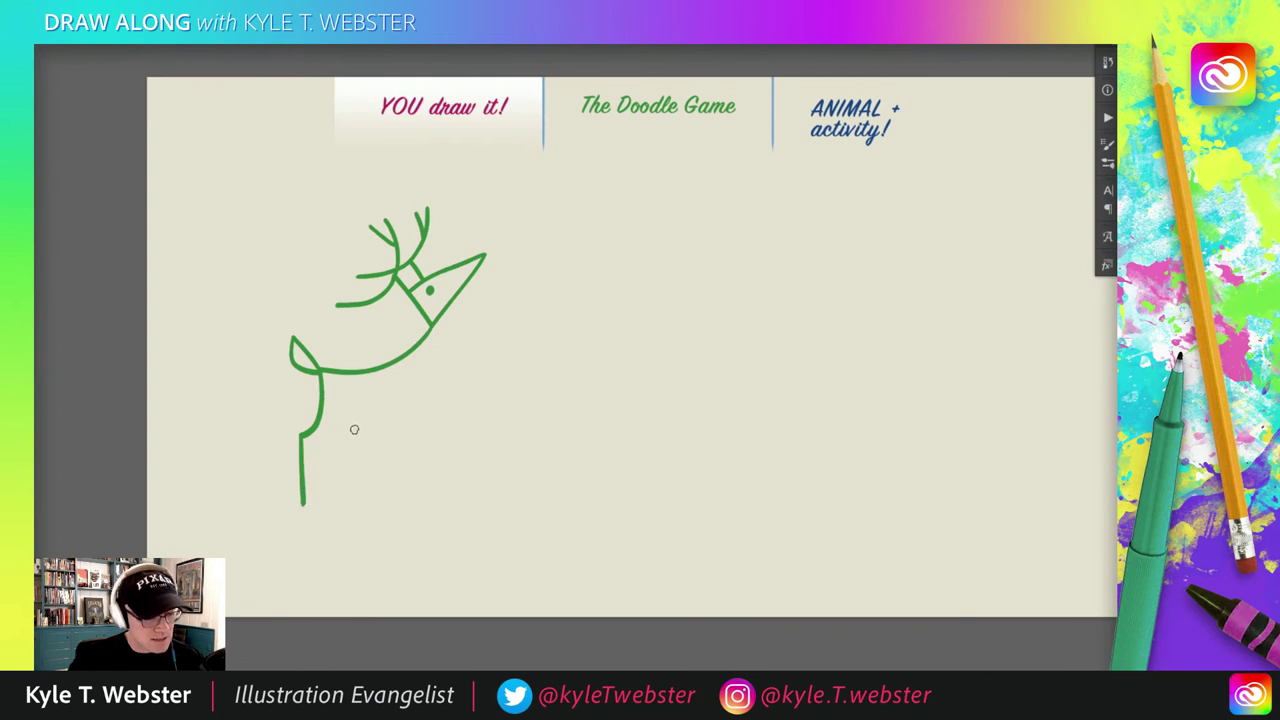
pyautogui.moveTo(363, 399)
pyautogui.mouseDown()
pyautogui.moveTo(340, 441)
pyautogui.moveTo(315, 435)
pyautogui.moveTo(427, 403)
pyautogui.moveTo(447, 504)
pyautogui.mouseUp()
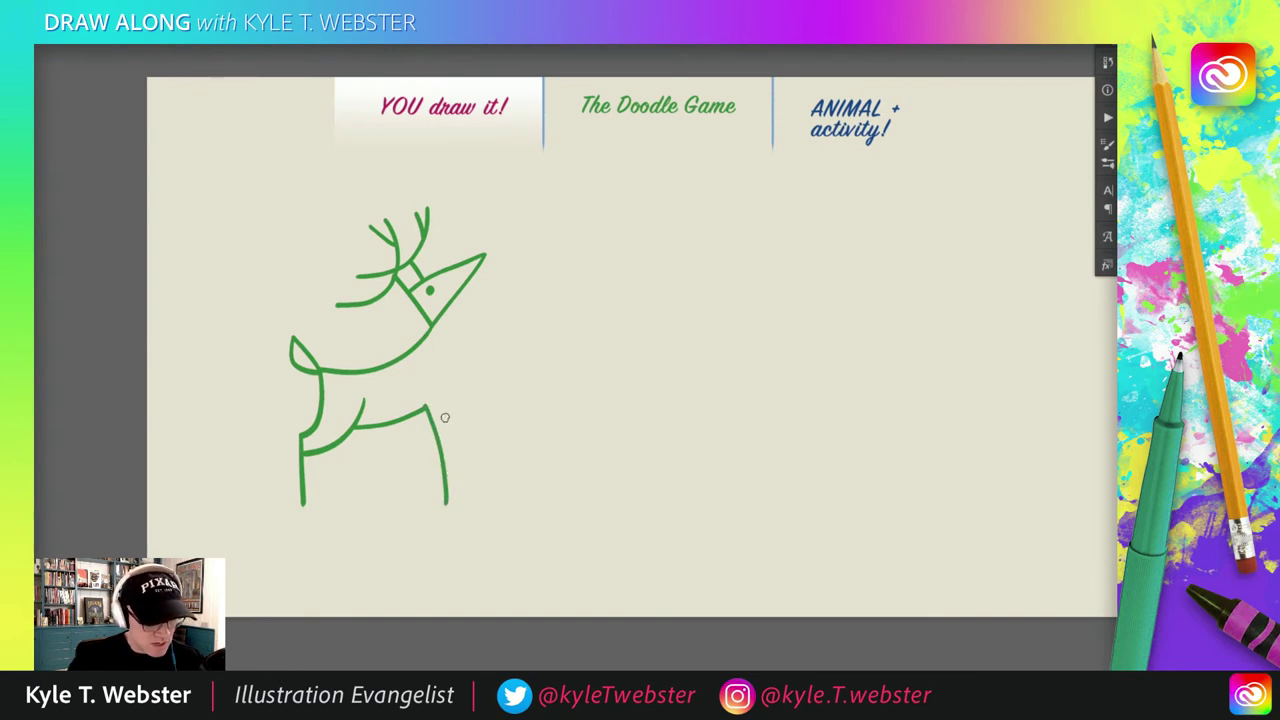
pyautogui.moveTo(457, 503); pyautogui.dragTo(436, 329)
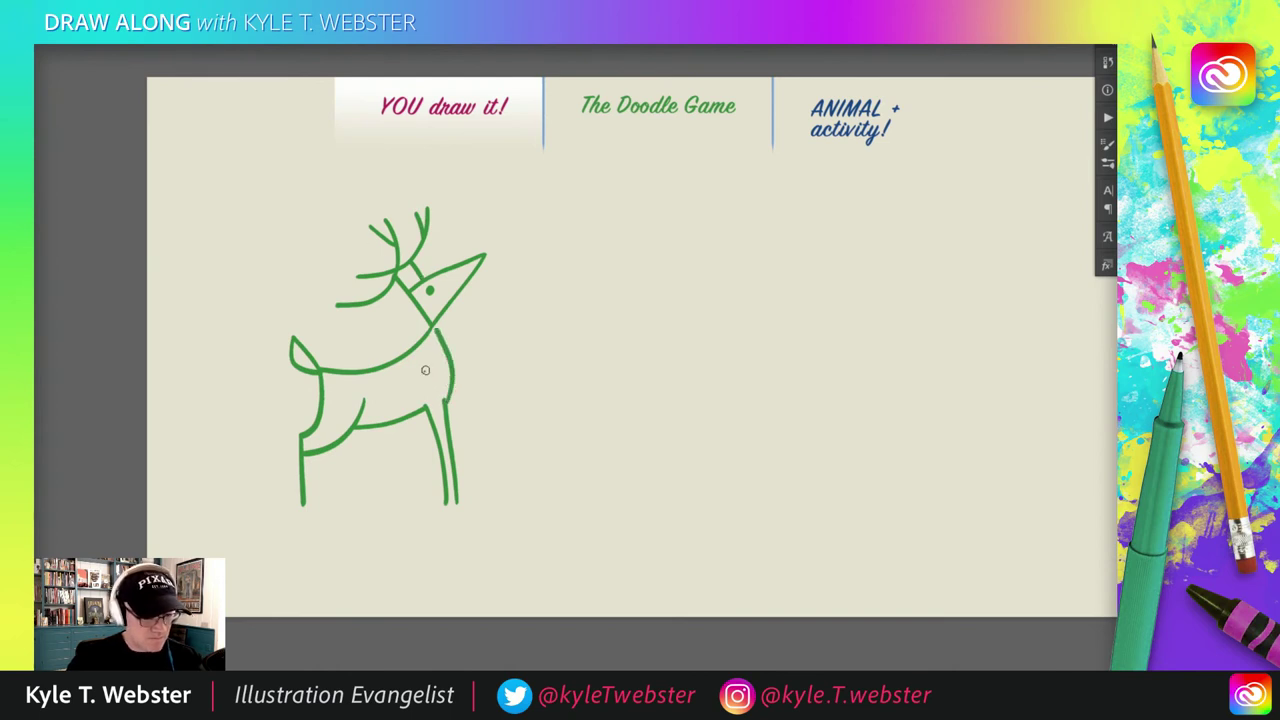
pyautogui.moveTo(418, 417); pyautogui.dragTo(440, 458)
pyautogui.moveTo(452, 448); pyautogui.dragTo(469, 498)
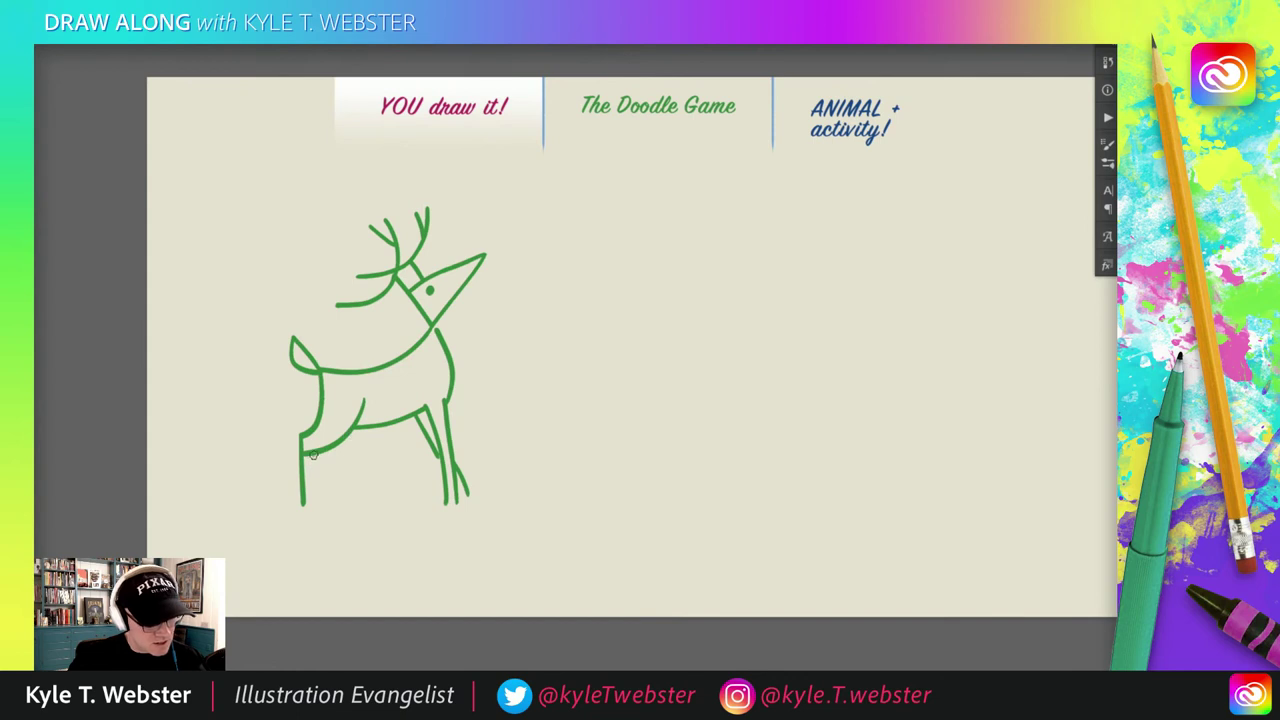
pyautogui.moveTo(313, 455); pyautogui.dragTo(306, 509)
pyautogui.moveTo(364, 427)
pyautogui.mouseDown()
pyautogui.moveTo(329, 459)
pyautogui.moveTo(337, 494)
pyautogui.moveTo(318, 451)
pyautogui.mouseUp()
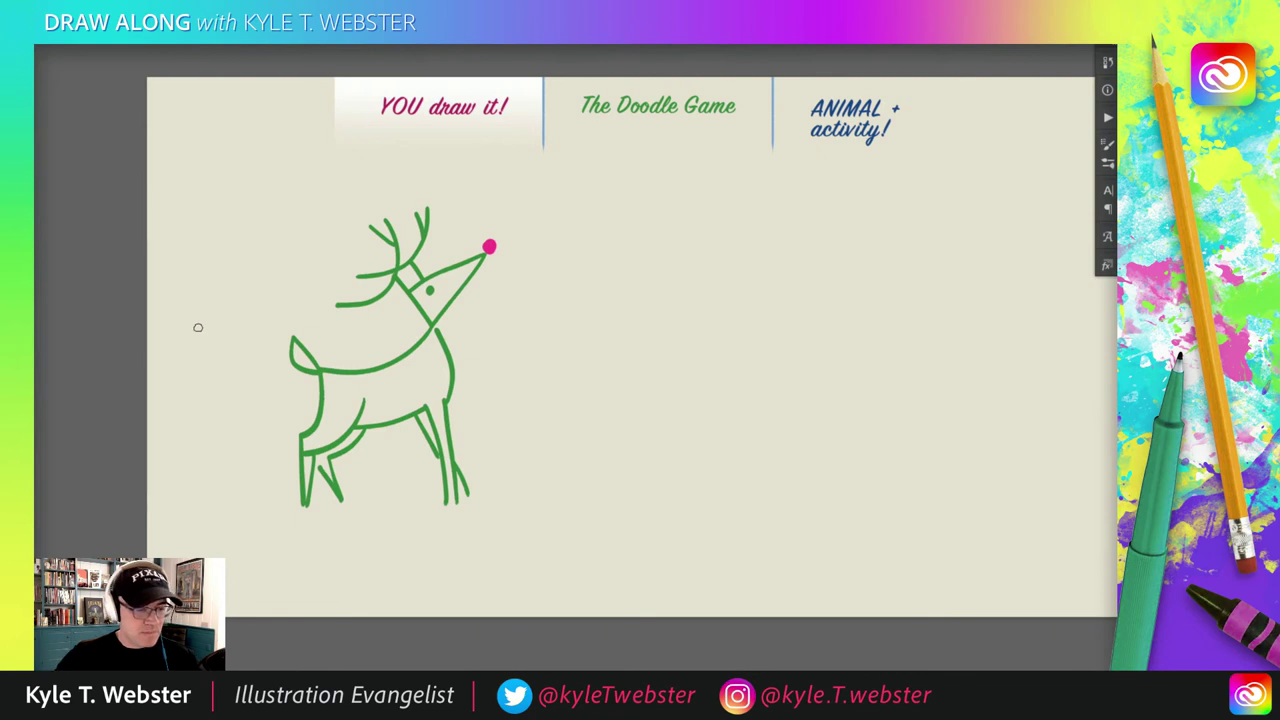
pyautogui.moveTo(514, 371); pyautogui.dragTo(411, 389)
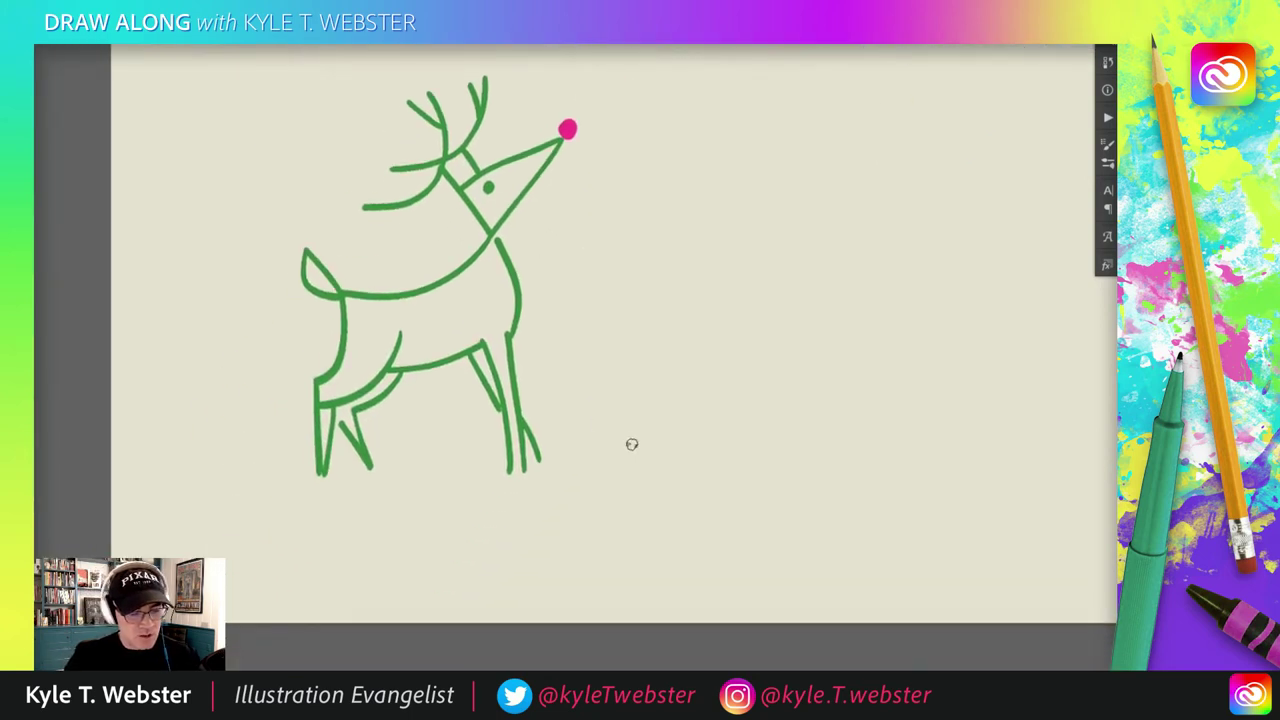
# - Brush three blue ground lines under the deer's hooves and shift the deer down-left
pyautogui.moveTo(634, 443)
pyautogui.mouseDown()
pyautogui.moveTo(547, 456)
pyautogui.moveTo(431, 442)
pyautogui.mouseUp()
pyautogui.moveTo(305, 455); pyautogui.dragTo(217, 461)
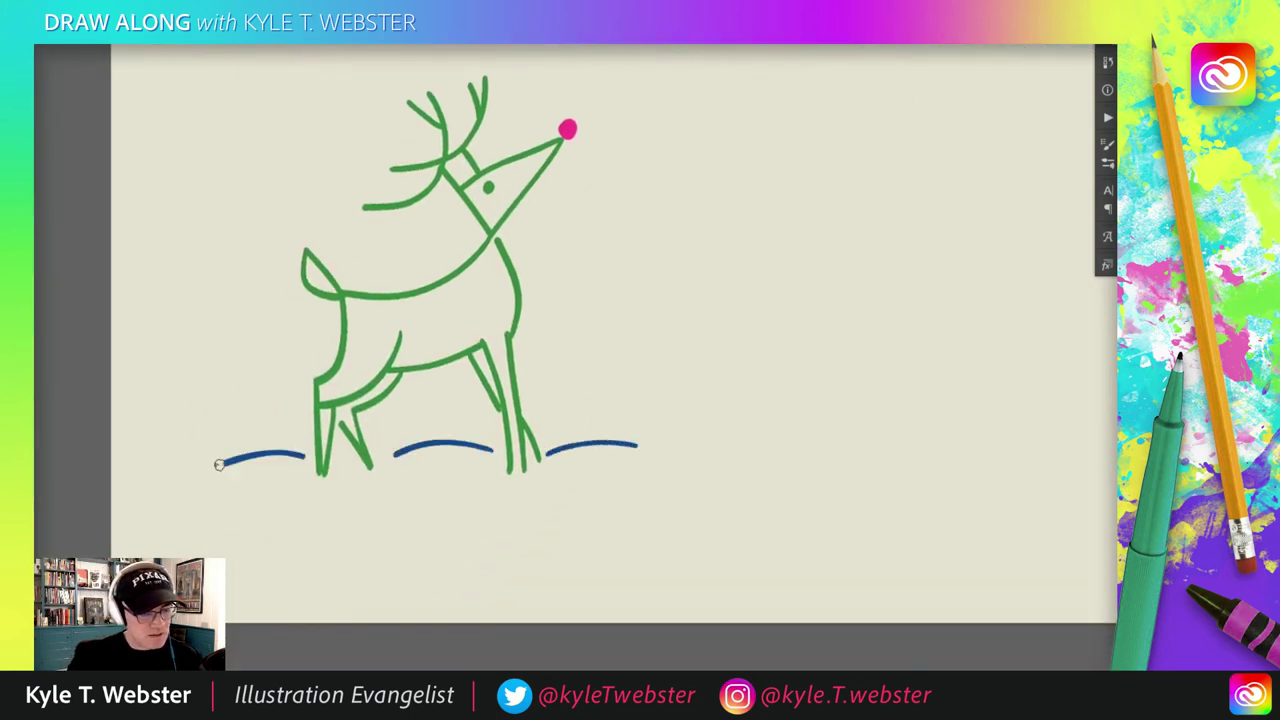
pyautogui.scroll(-2, 278, 468)
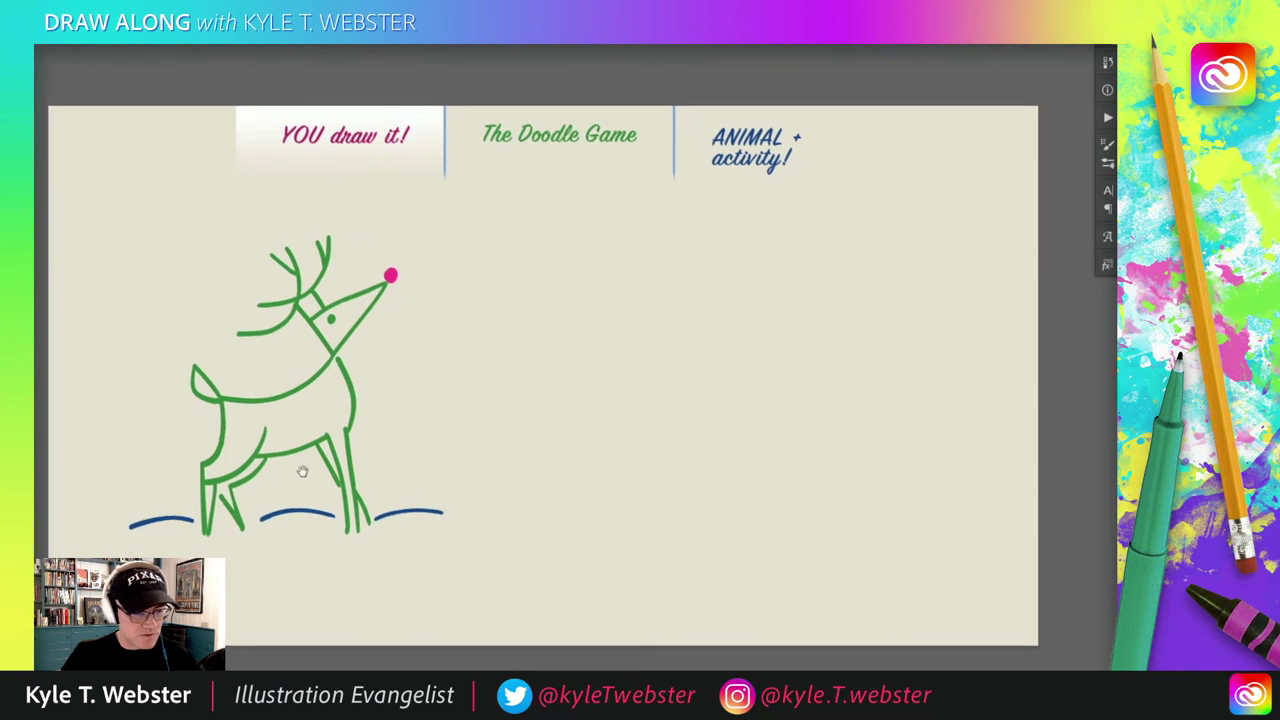
pyautogui.moveTo(211, 402); pyautogui.dragTo(197, 416)
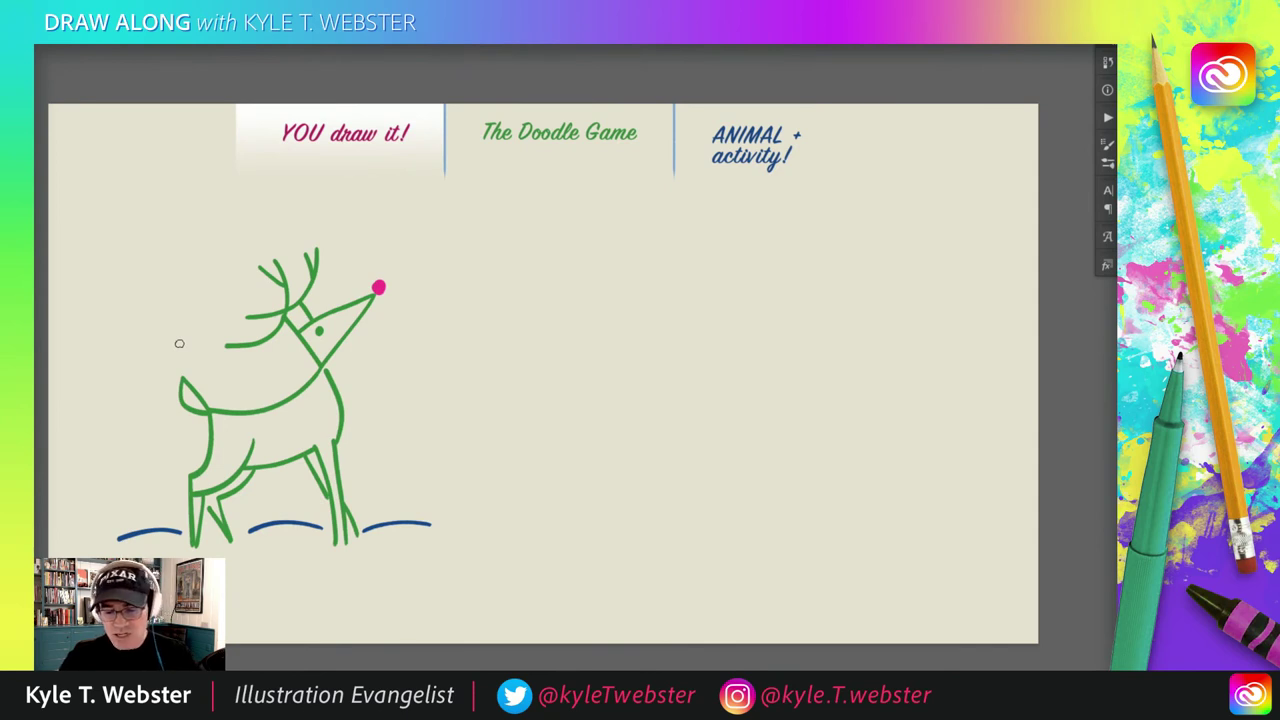
# - Select all and delete the deer, its nose and ground lines, then zoom into the blank area
pyautogui.hotkey('ctrl', 'a')
pyautogui.press('Delete')
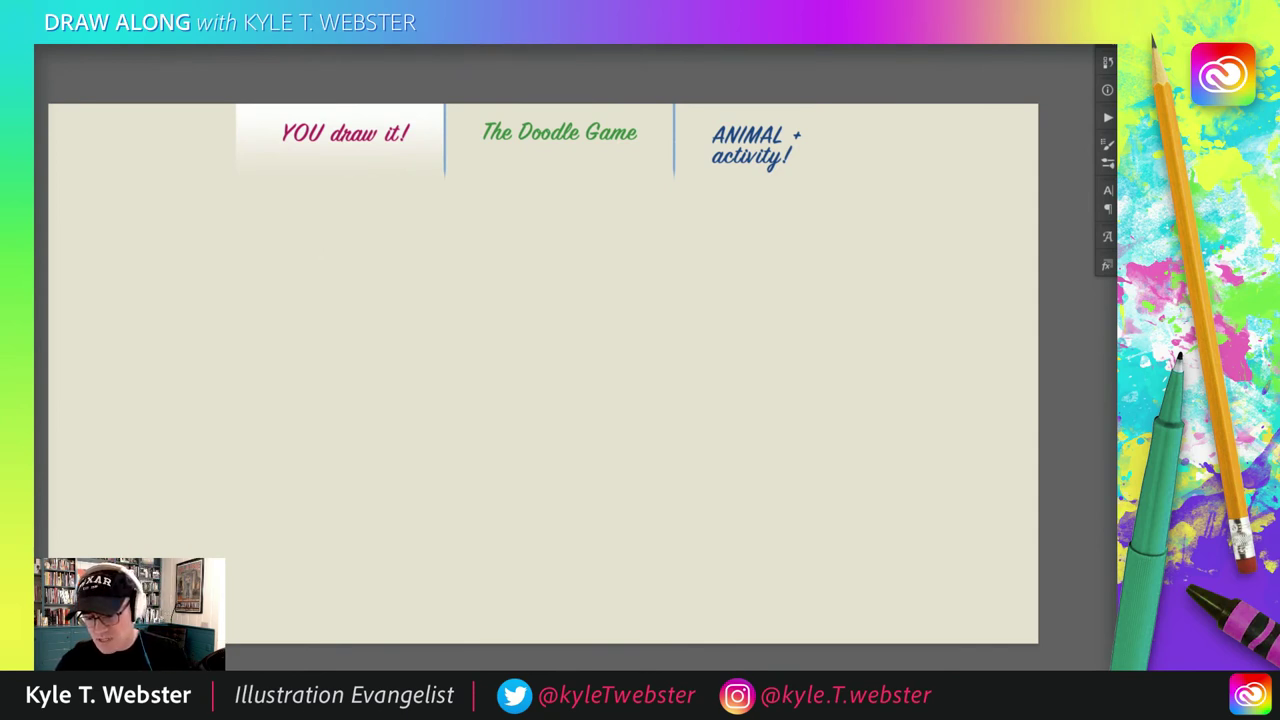
pyautogui.moveTo(468, 422); pyautogui.dragTo(452, 402)
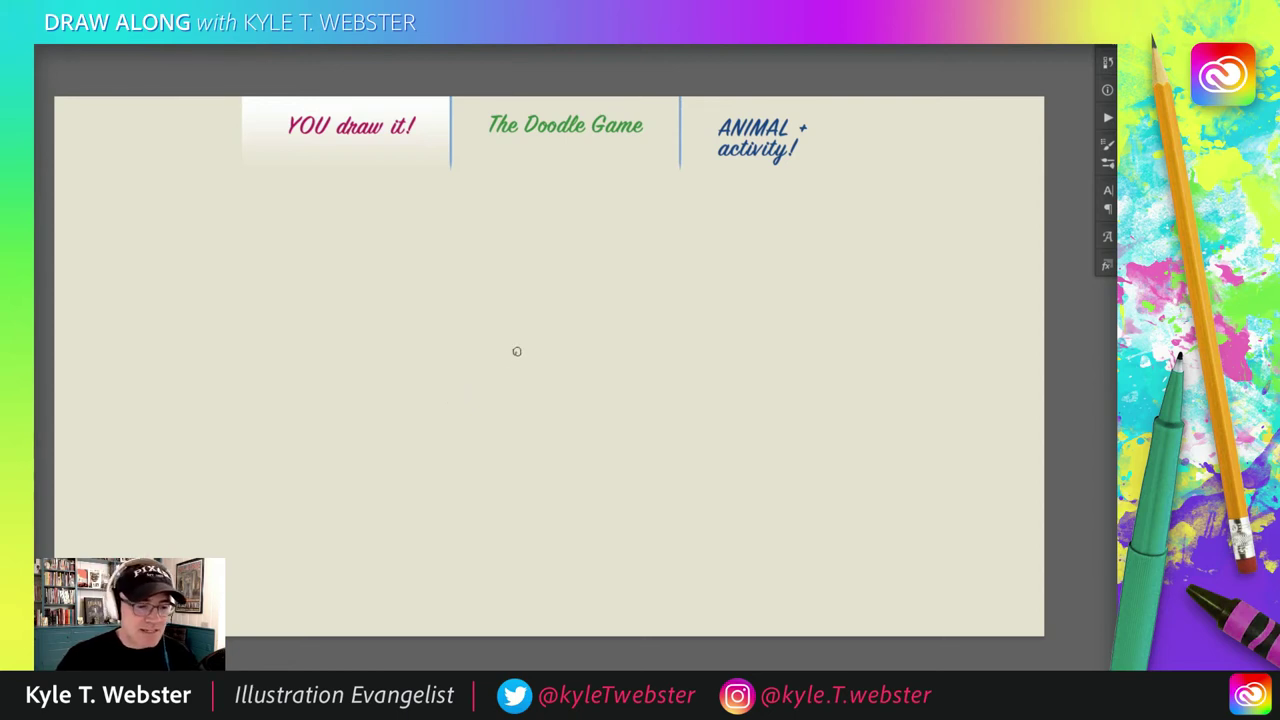
pyautogui.moveTo(517, 351); pyautogui.dragTo(509, 363)
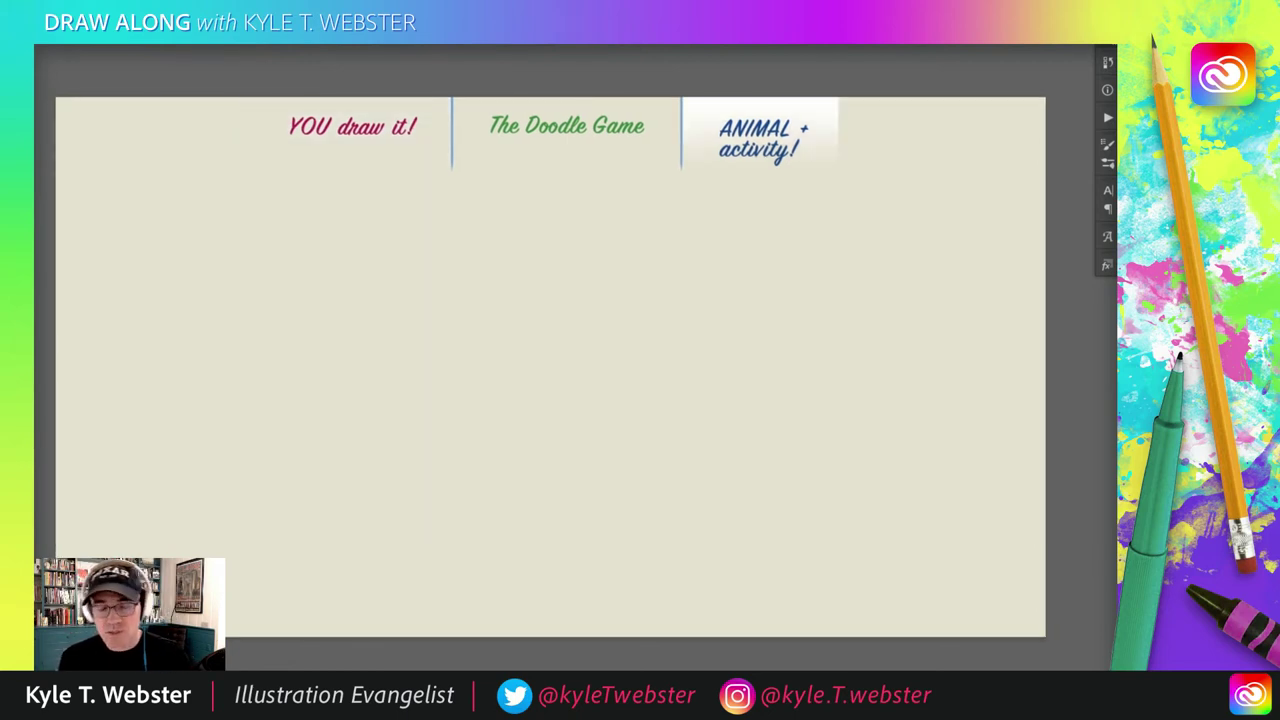
pyautogui.scroll(2, 393, 425)
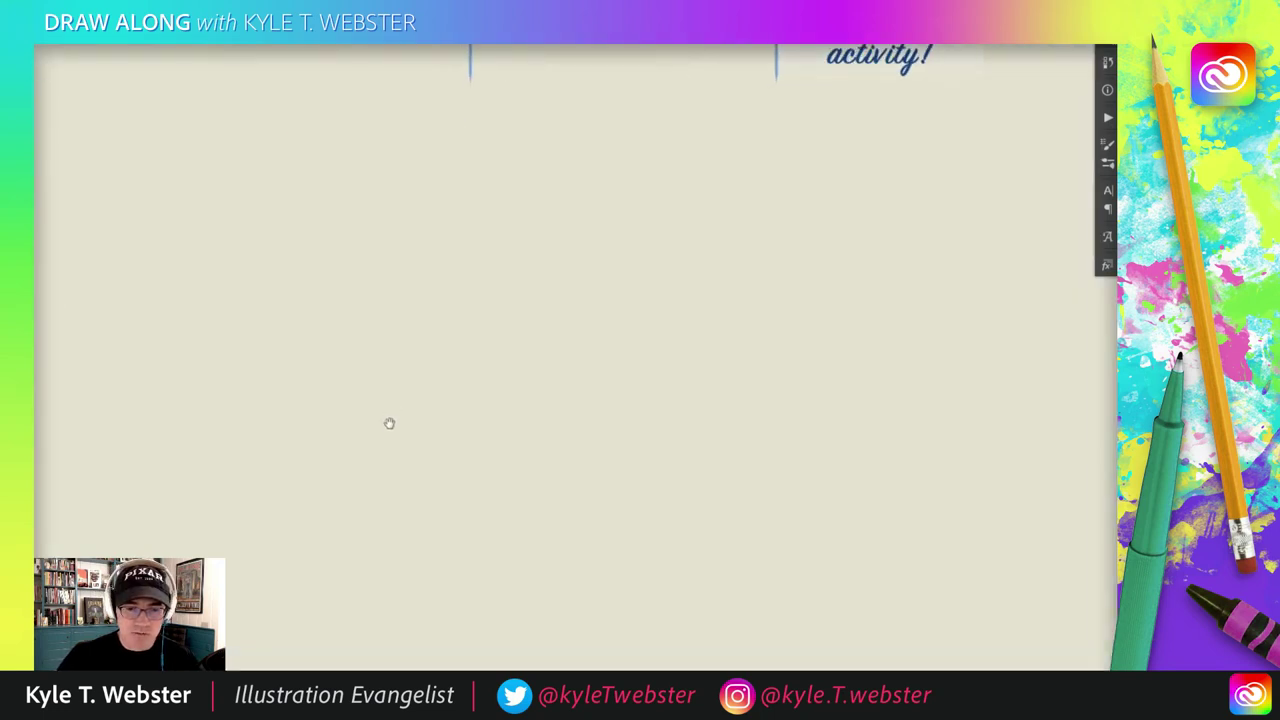
pyautogui.moveTo(389, 423); pyautogui.dragTo(387, 451)
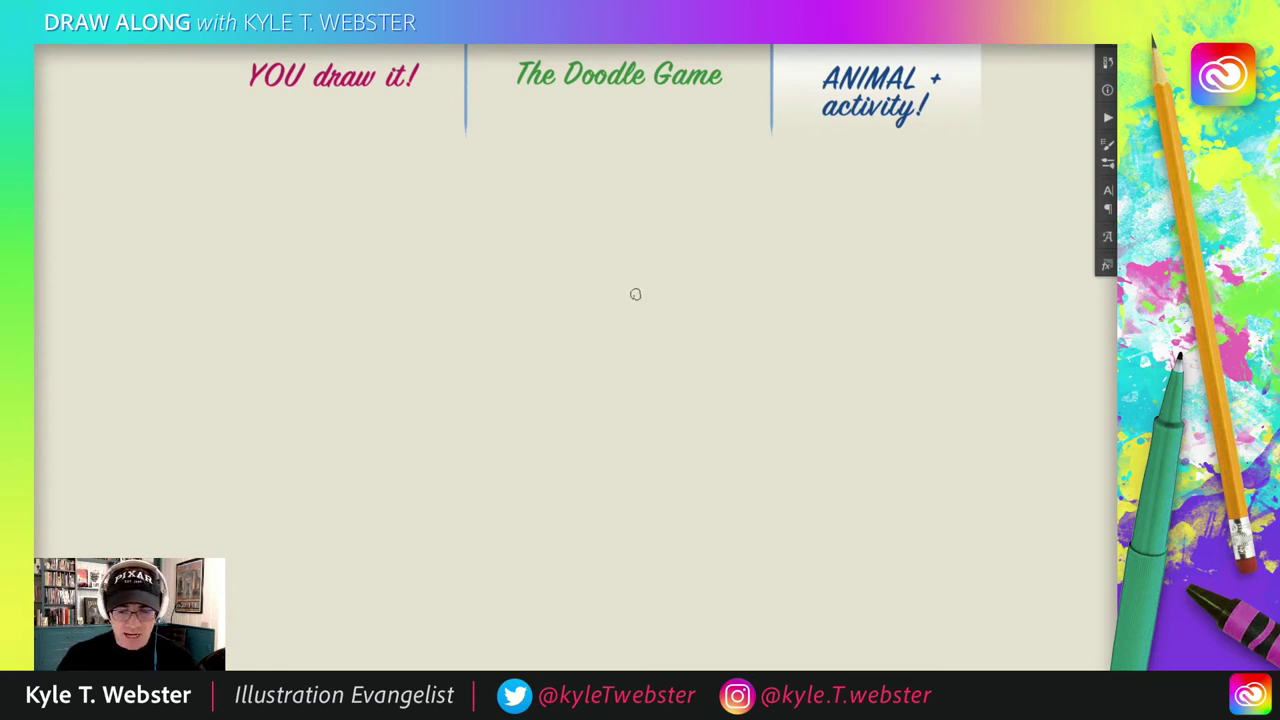
# - Draw a loopy blue test stroke and undo it
pyautogui.moveTo(565, 230)
pyautogui.mouseDown()
pyautogui.moveTo(689, 392)
pyautogui.moveTo(516, 258)
pyautogui.moveTo(588, 398)
pyautogui.moveTo(506, 431)
pyautogui.moveTo(491, 472)
pyautogui.moveTo(555, 506)
pyautogui.moveTo(238, 493)
pyautogui.mouseUp()
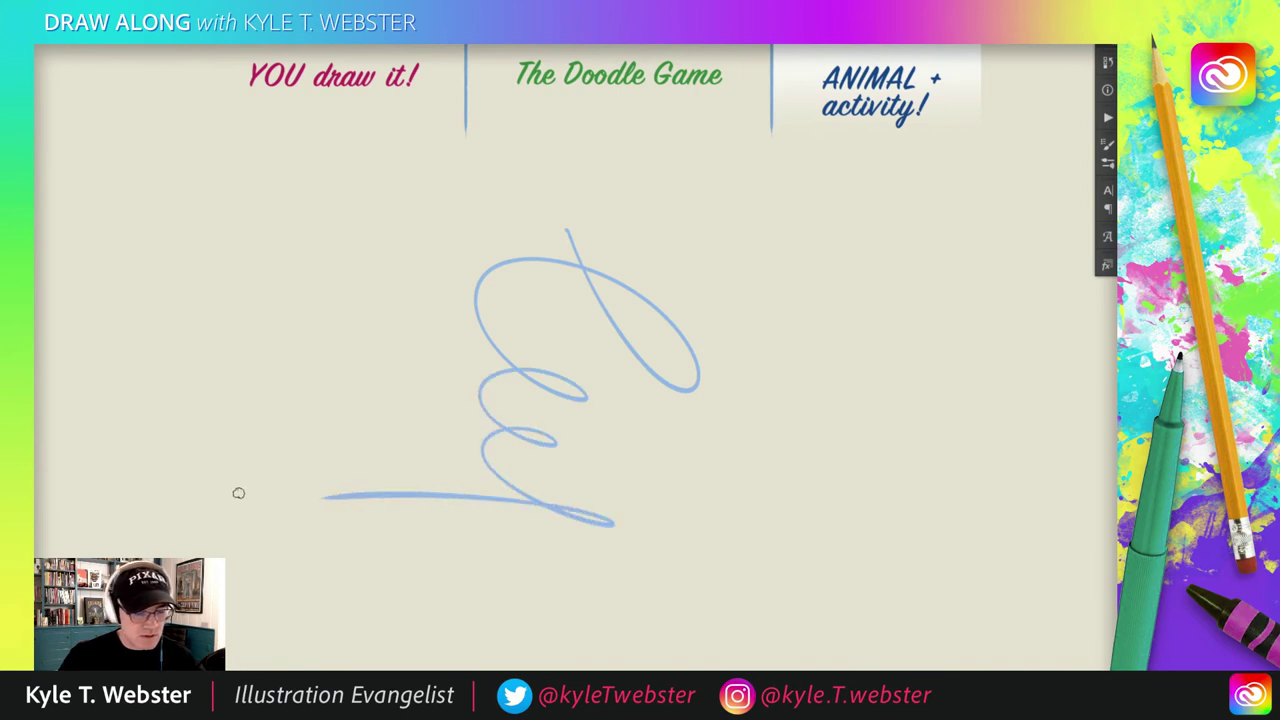
pyautogui.hotkey('ctrl', 'z')
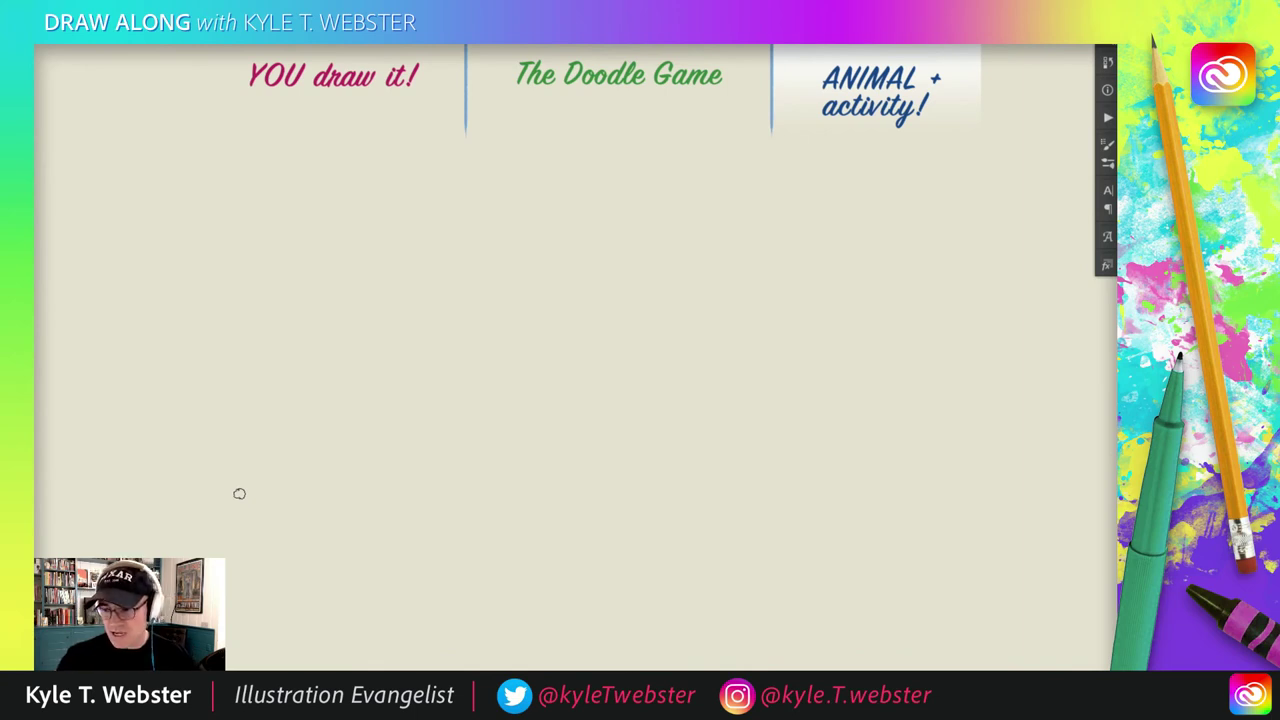
pyautogui.press('z')
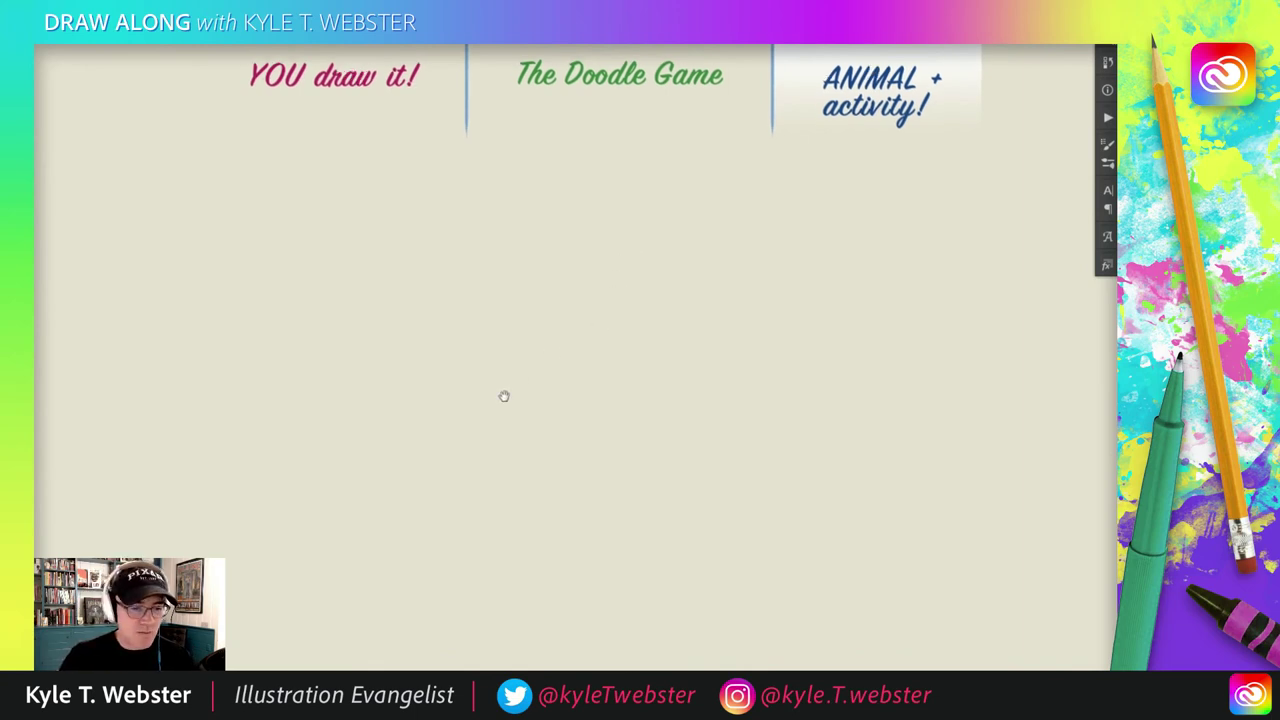
# - Sketch the bear's curled arm, body curve, neck and head outline, and mark its eye
pyautogui.moveTo(514, 380); pyautogui.dragTo(553, 360)
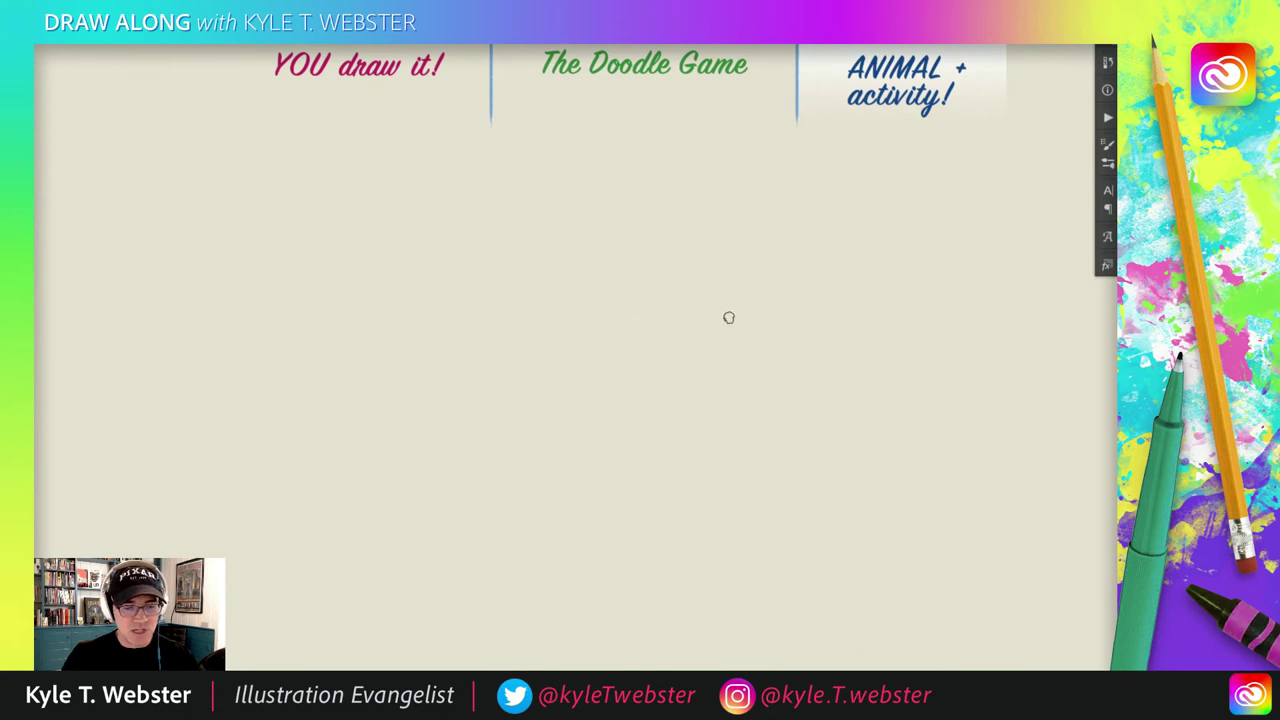
pyautogui.moveTo(724, 314)
pyautogui.mouseDown()
pyautogui.moveTo(762, 356)
pyautogui.moveTo(629, 402)
pyautogui.moveTo(646, 404)
pyautogui.moveTo(602, 417)
pyautogui.moveTo(598, 406)
pyautogui.moveTo(622, 384)
pyautogui.moveTo(596, 393)
pyautogui.moveTo(724, 371)
pyautogui.mouseUp()
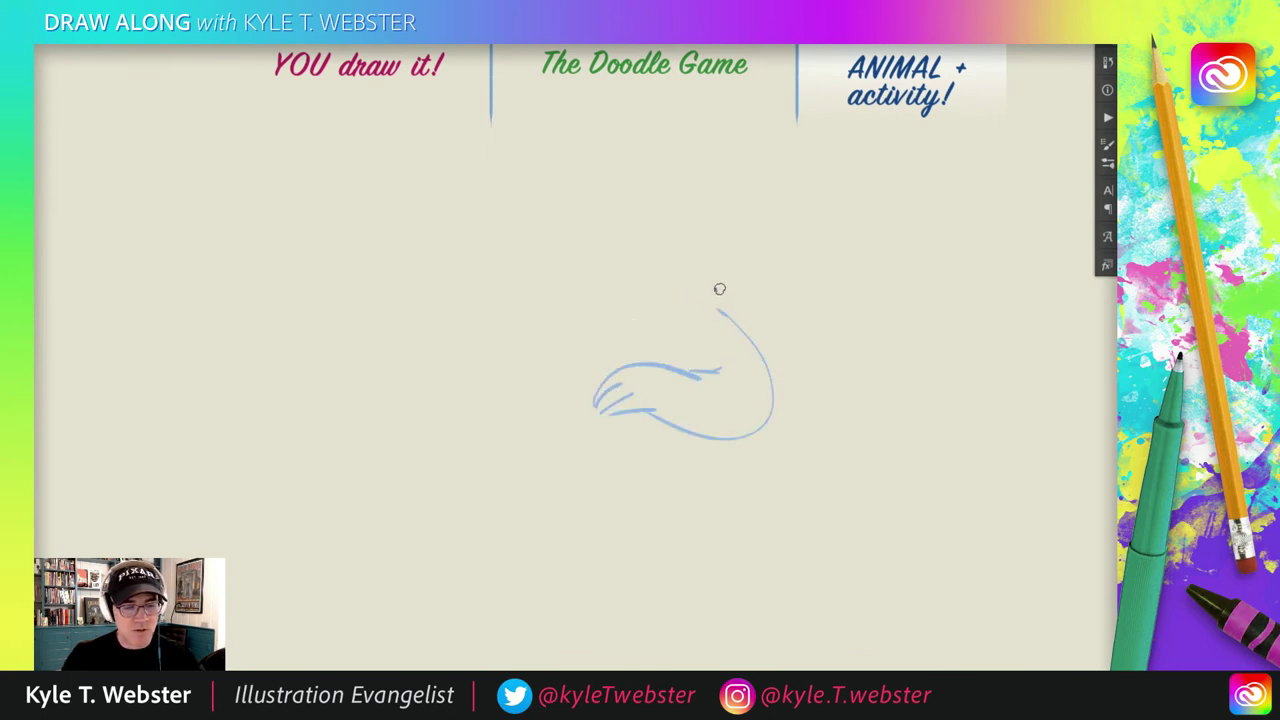
pyautogui.moveTo(717, 302)
pyautogui.mouseDown()
pyautogui.moveTo(706, 231)
pyautogui.moveTo(720, 249)
pyautogui.moveTo(735, 237)
pyautogui.moveTo(725, 213)
pyautogui.moveTo(702, 230)
pyautogui.moveTo(725, 231)
pyautogui.moveTo(720, 252)
pyautogui.moveTo(727, 227)
pyautogui.moveTo(666, 209)
pyautogui.moveTo(628, 226)
pyautogui.moveTo(641, 220)
pyautogui.moveTo(628, 210)
pyautogui.moveTo(604, 261)
pyautogui.moveTo(615, 300)
pyautogui.moveTo(625, 283)
pyautogui.moveTo(644, 292)
pyautogui.moveTo(612, 296)
pyautogui.moveTo(645, 302)
pyautogui.moveTo(619, 301)
pyautogui.moveTo(620, 278)
pyautogui.moveTo(647, 274)
pyautogui.moveTo(653, 303)
pyautogui.moveTo(669, 277)
pyautogui.moveTo(697, 265)
pyautogui.mouseUp()
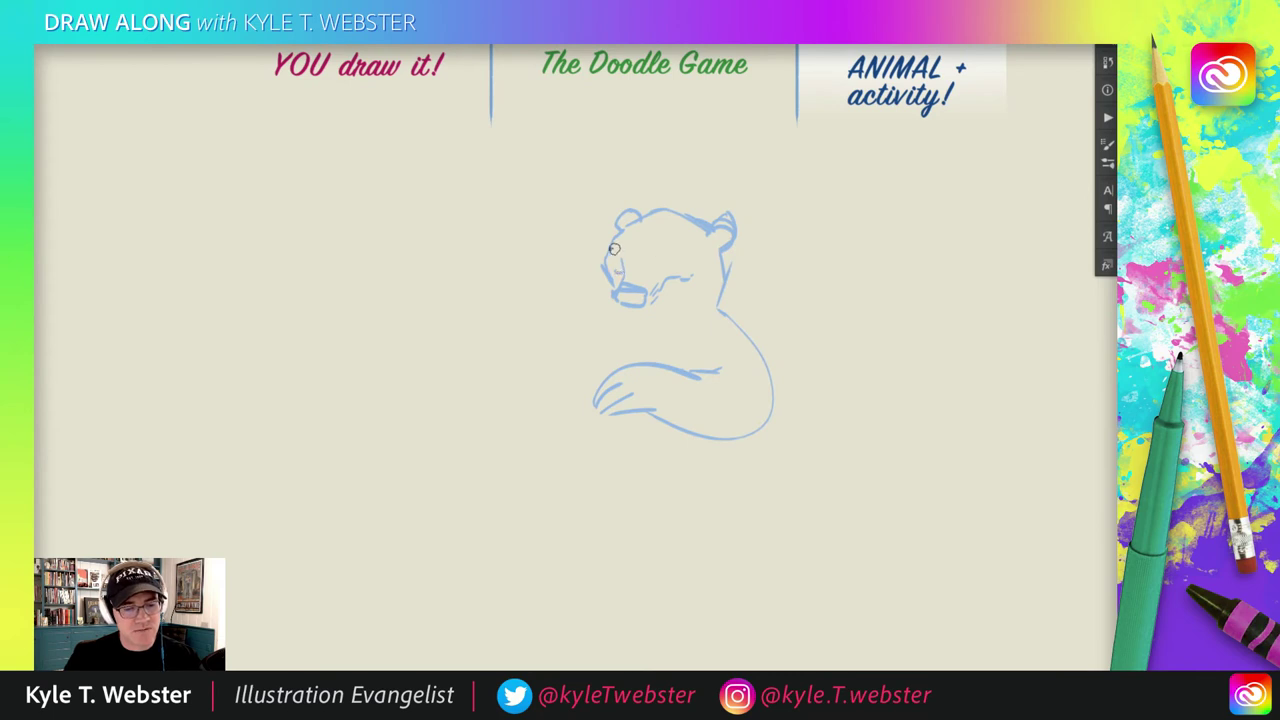
pyautogui.click(673, 256)
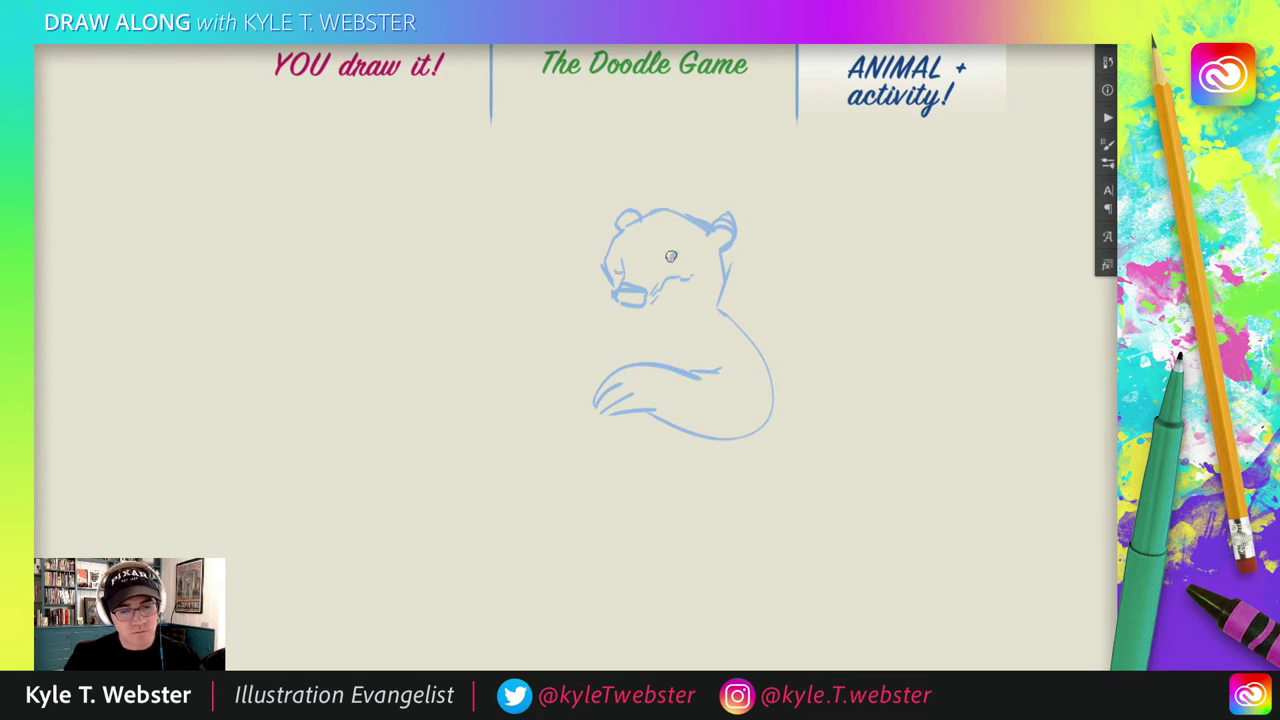
# - Sketch the bear's muzzle and chin, darken the nose, and extend a line leftward toward the martini
pyautogui.moveTo(612, 284)
pyautogui.mouseDown()
pyautogui.moveTo(673, 312)
pyautogui.moveTo(717, 284)
pyautogui.moveTo(679, 327)
pyautogui.moveTo(656, 324)
pyautogui.moveTo(708, 294)
pyautogui.moveTo(648, 310)
pyautogui.moveTo(597, 296)
pyautogui.moveTo(615, 306)
pyautogui.moveTo(614, 243)
pyautogui.mouseUp()
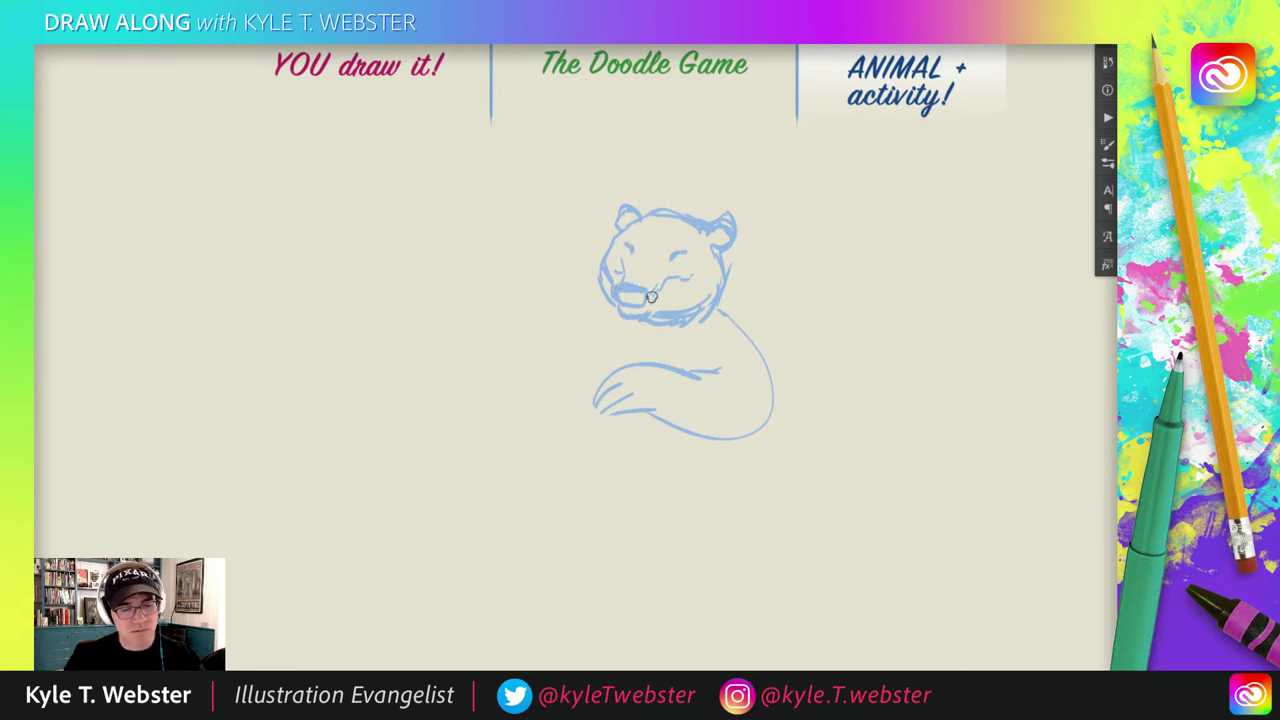
pyautogui.moveTo(646, 298); pyautogui.dragTo(622, 294)
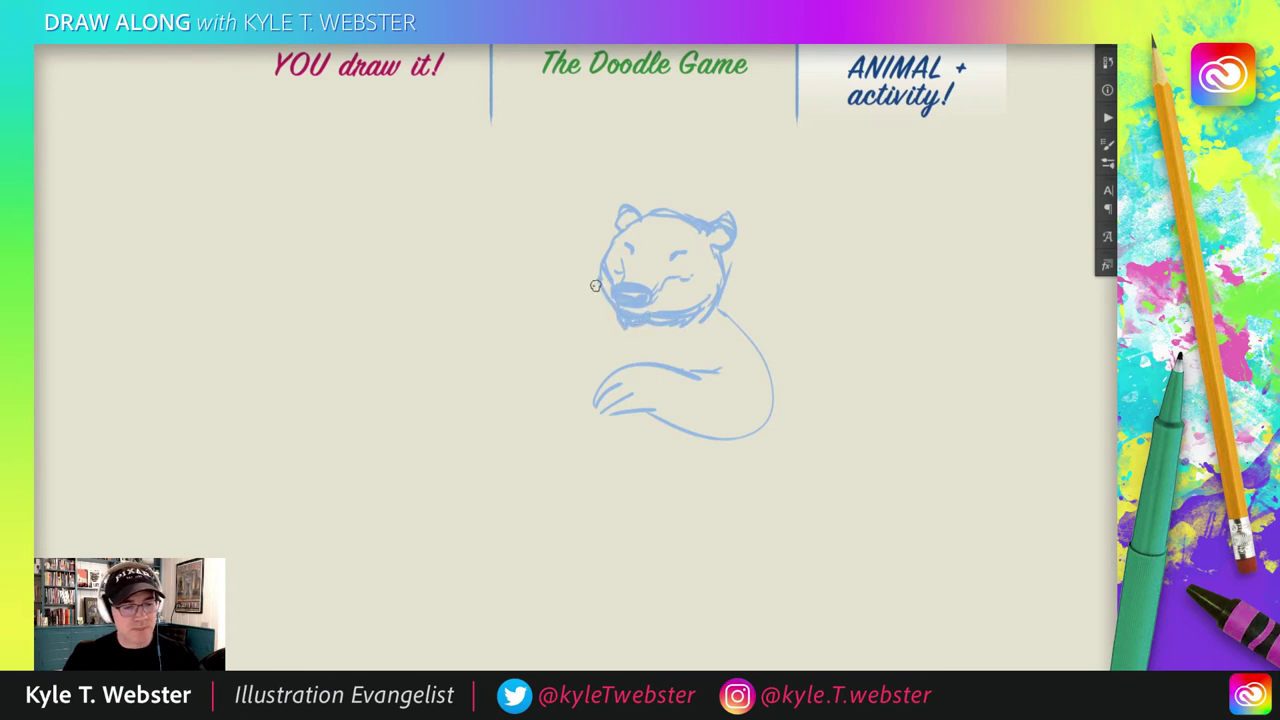
pyautogui.moveTo(595, 291)
pyautogui.mouseDown()
pyautogui.moveTo(536, 296)
pyautogui.moveTo(594, 287)
pyautogui.moveTo(525, 316)
pyautogui.moveTo(504, 306)
pyautogui.moveTo(529, 337)
pyautogui.moveTo(480, 286)
pyautogui.moveTo(445, 293)
pyautogui.moveTo(460, 305)
pyautogui.moveTo(427, 298)
pyautogui.moveTo(433, 317)
pyautogui.moveTo(441, 295)
pyautogui.moveTo(448, 306)
pyautogui.moveTo(447, 317)
pyautogui.moveTo(438, 282)
pyautogui.moveTo(427, 305)
pyautogui.moveTo(431, 288)
pyautogui.moveTo(454, 284)
pyautogui.moveTo(455, 258)
pyautogui.moveTo(484, 243)
pyautogui.moveTo(450, 270)
pyautogui.moveTo(423, 241)
pyautogui.moveTo(489, 222)
pyautogui.mouseUp()
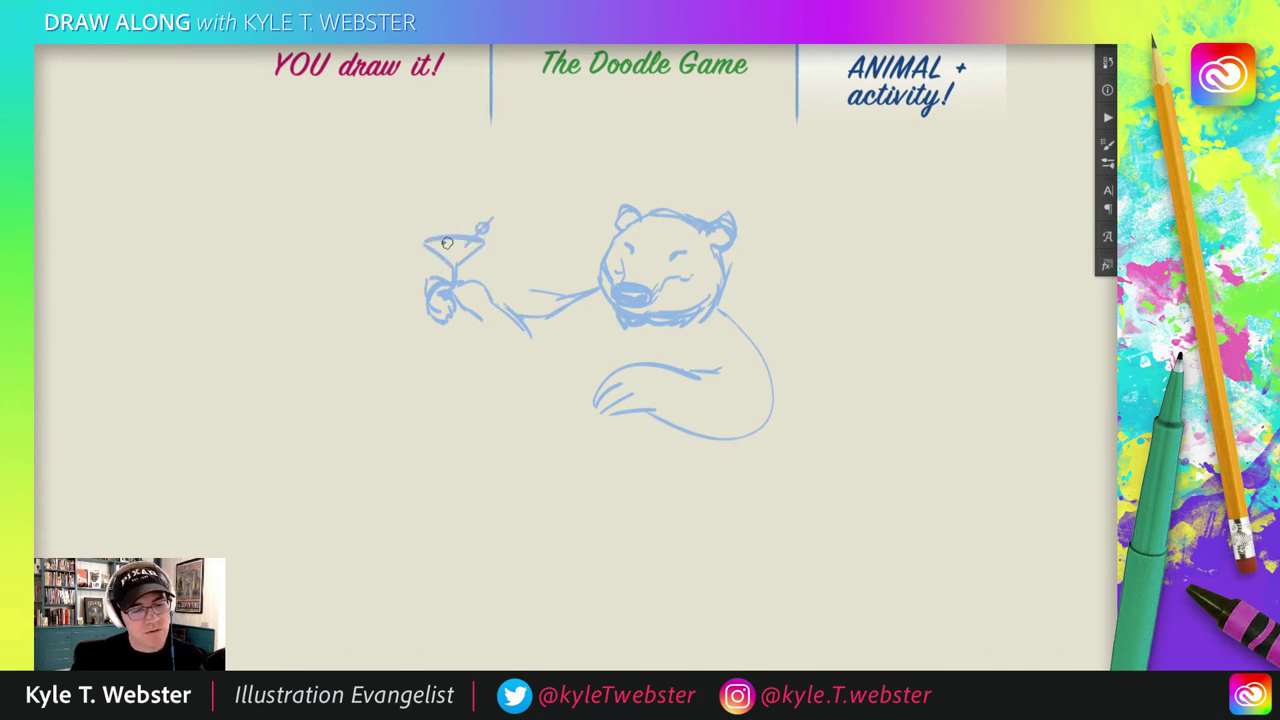
# - Sketch the martini drink line, the bear's body and arm, and the tub's rim and water line
pyautogui.moveTo(474, 247); pyautogui.dragTo(445, 250)
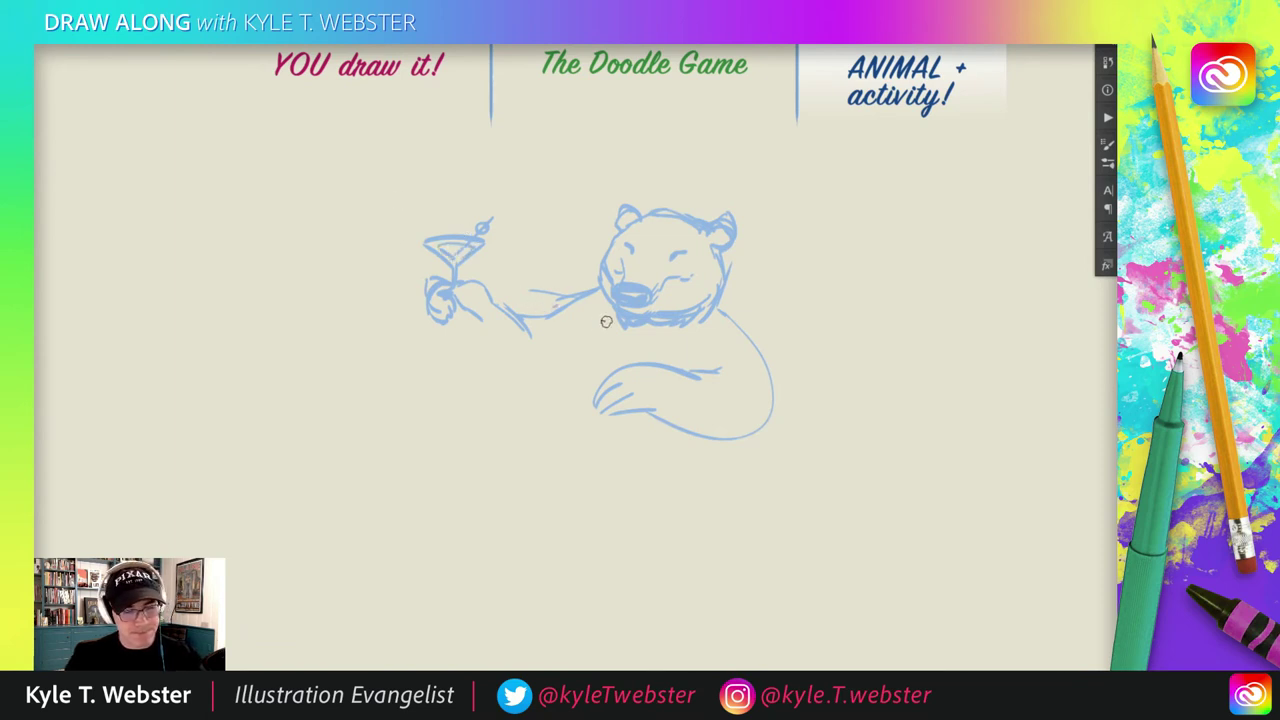
pyautogui.moveTo(602, 298); pyautogui.dragTo(517, 383)
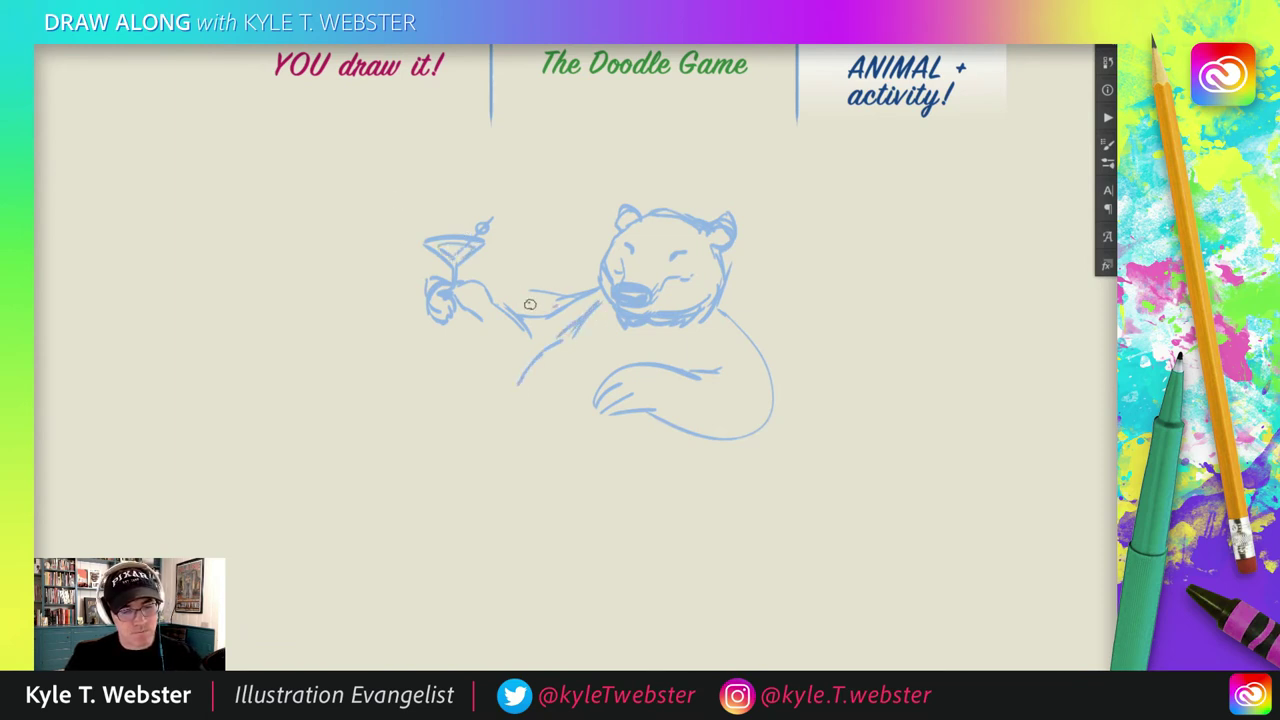
pyautogui.moveTo(648, 414); pyautogui.dragTo(440, 411)
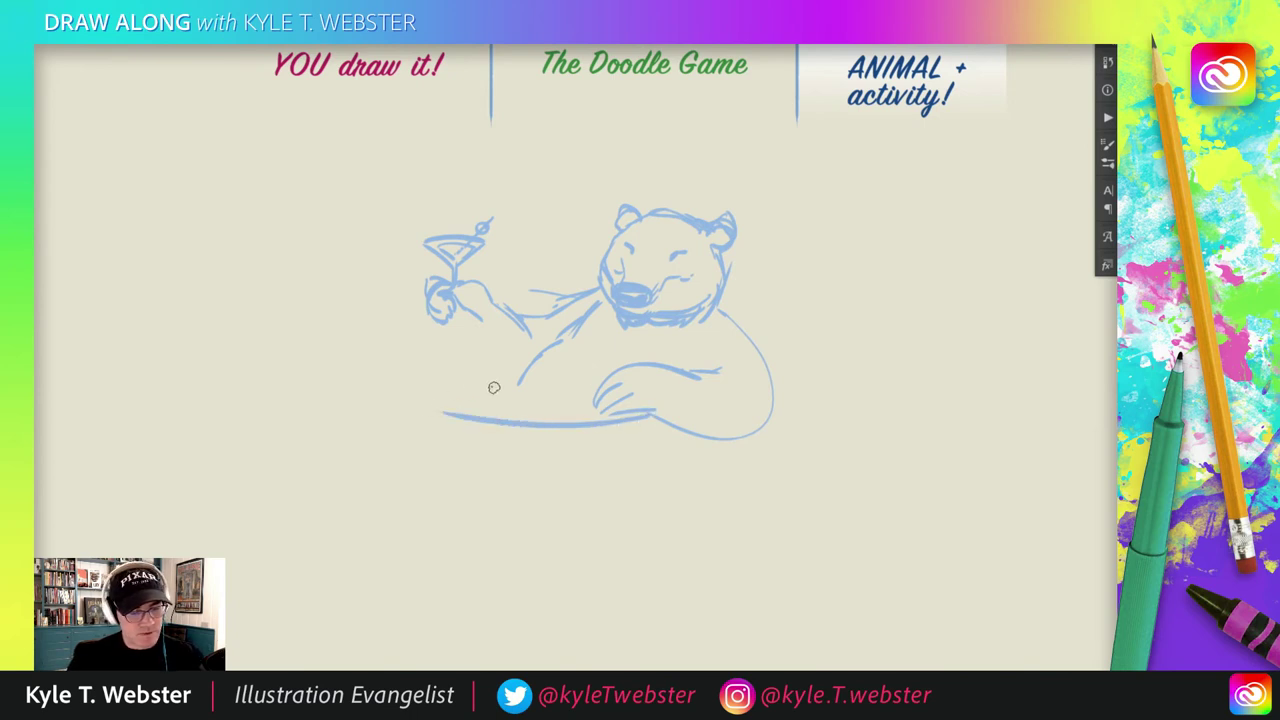
pyautogui.moveTo(546, 425); pyautogui.dragTo(400, 402)
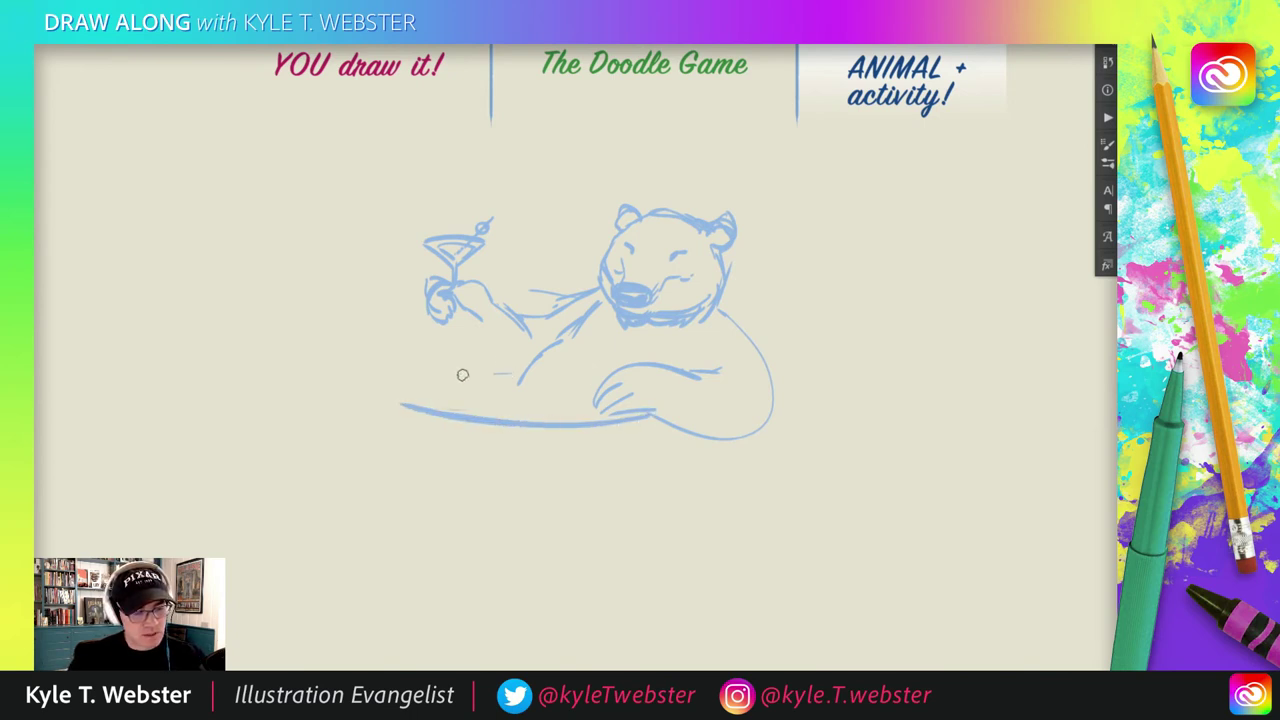
pyautogui.moveTo(462, 375); pyautogui.dragTo(410, 383)
pyautogui.moveTo(456, 318)
pyautogui.mouseDown()
pyautogui.moveTo(476, 366)
pyautogui.moveTo(514, 376)
pyautogui.moveTo(510, 425)
pyautogui.moveTo(506, 403)
pyautogui.mouseUp()
pyautogui.moveTo(597, 414)
pyautogui.mouseDown()
pyautogui.moveTo(464, 401)
pyautogui.moveTo(566, 413)
pyautogui.moveTo(475, 399)
pyautogui.moveTo(545, 412)
pyautogui.moveTo(499, 415)
pyautogui.mouseUp()
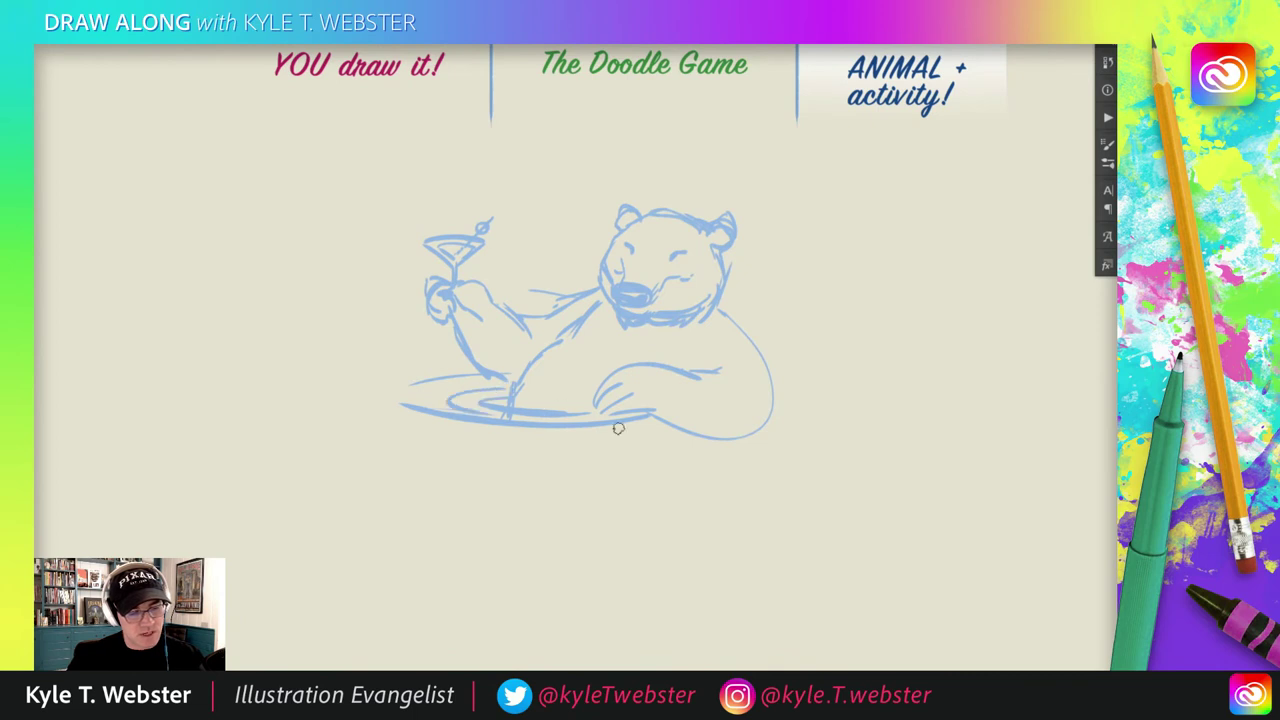
# - Sketch the tub's lower rim, front and back edges, and both side walls
pyautogui.moveTo(615, 429)
pyautogui.mouseDown()
pyautogui.moveTo(640, 431)
pyautogui.moveTo(406, 416)
pyautogui.mouseUp()
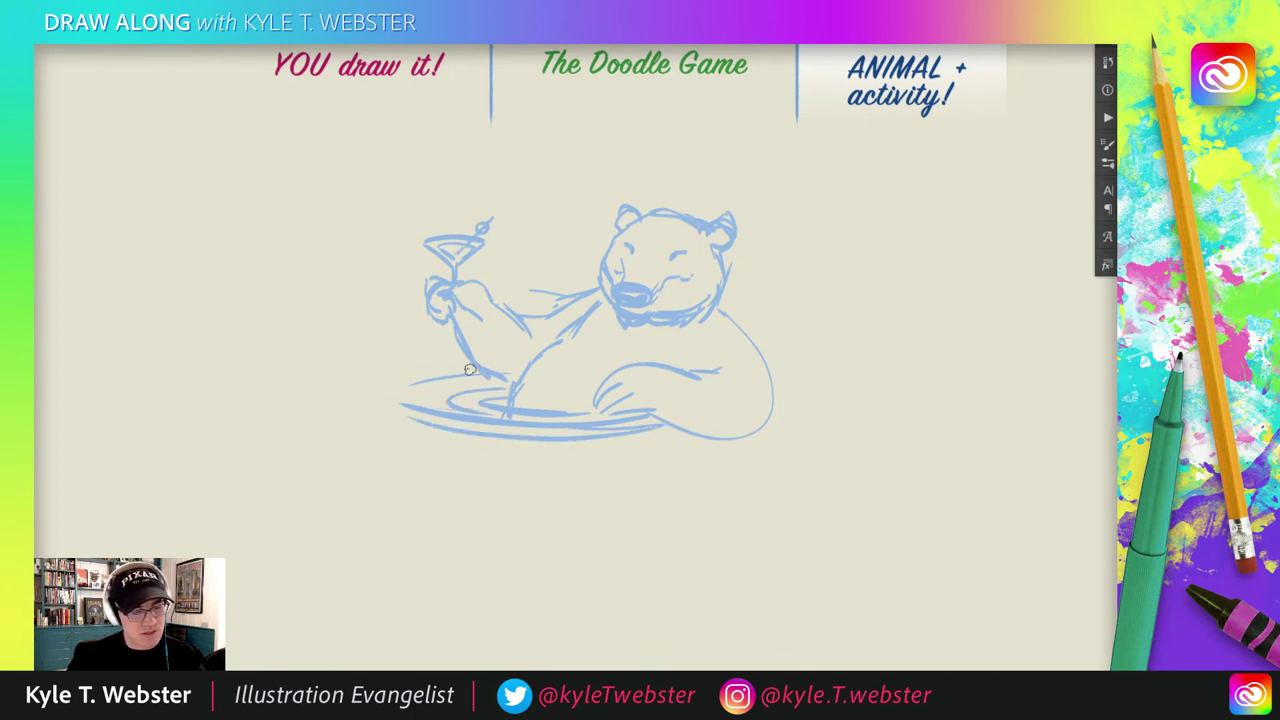
pyautogui.moveTo(470, 370)
pyautogui.mouseDown()
pyautogui.moveTo(396, 384)
pyautogui.moveTo(365, 462)
pyautogui.moveTo(365, 510)
pyautogui.mouseUp()
pyautogui.moveTo(428, 423)
pyautogui.mouseDown()
pyautogui.moveTo(384, 399)
pyautogui.moveTo(426, 411)
pyautogui.moveTo(414, 380)
pyautogui.moveTo(393, 372)
pyautogui.moveTo(409, 403)
pyautogui.moveTo(388, 378)
pyautogui.moveTo(384, 388)
pyautogui.moveTo(397, 375)
pyautogui.moveTo(383, 393)
pyautogui.moveTo(394, 373)
pyautogui.moveTo(371, 386)
pyautogui.moveTo(406, 414)
pyautogui.moveTo(376, 395)
pyautogui.moveTo(426, 395)
pyautogui.moveTo(401, 368)
pyautogui.mouseUp()
pyautogui.moveTo(681, 426); pyautogui.dragTo(480, 434)
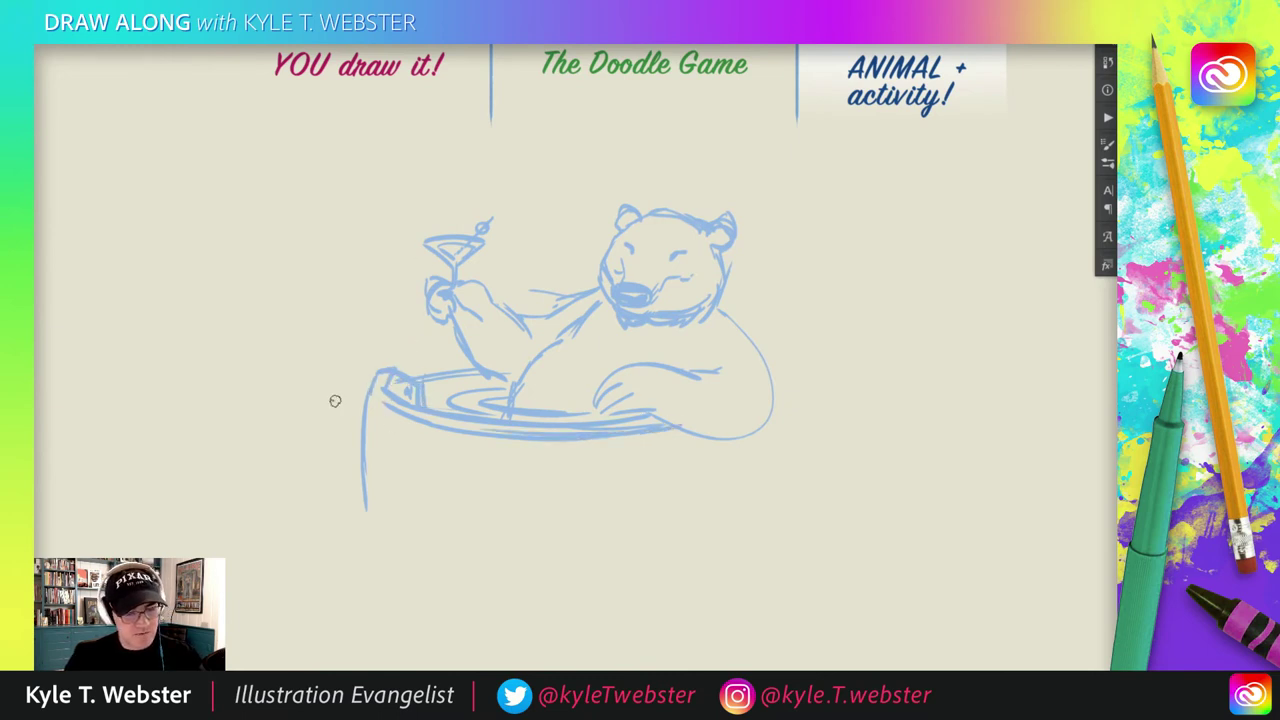
pyautogui.moveTo(357, 470); pyautogui.dragTo(356, 518)
pyautogui.moveTo(754, 434); pyautogui.dragTo(755, 518)
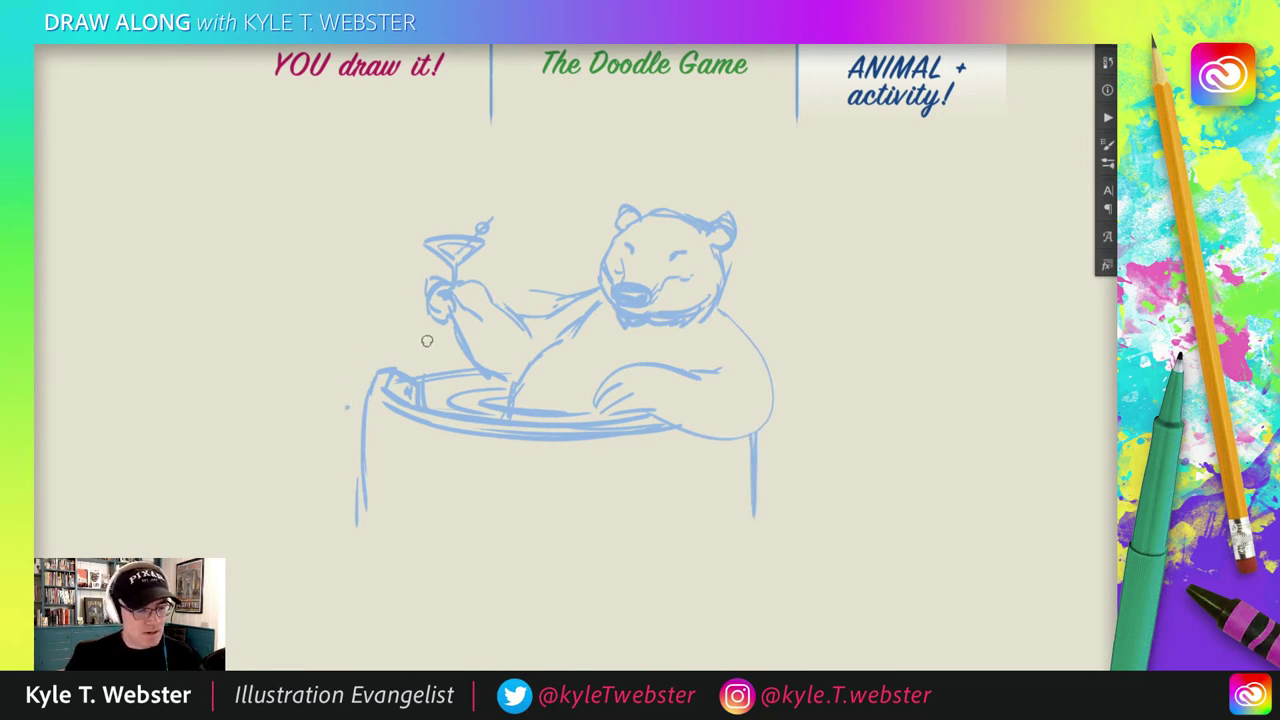
# - Sketch wavy snow horizons on both sides of the tub, plus snowbank contours and texture at left
pyautogui.moveTo(427, 341)
pyautogui.mouseDown()
pyautogui.moveTo(256, 336)
pyautogui.moveTo(207, 344)
pyautogui.mouseUp()
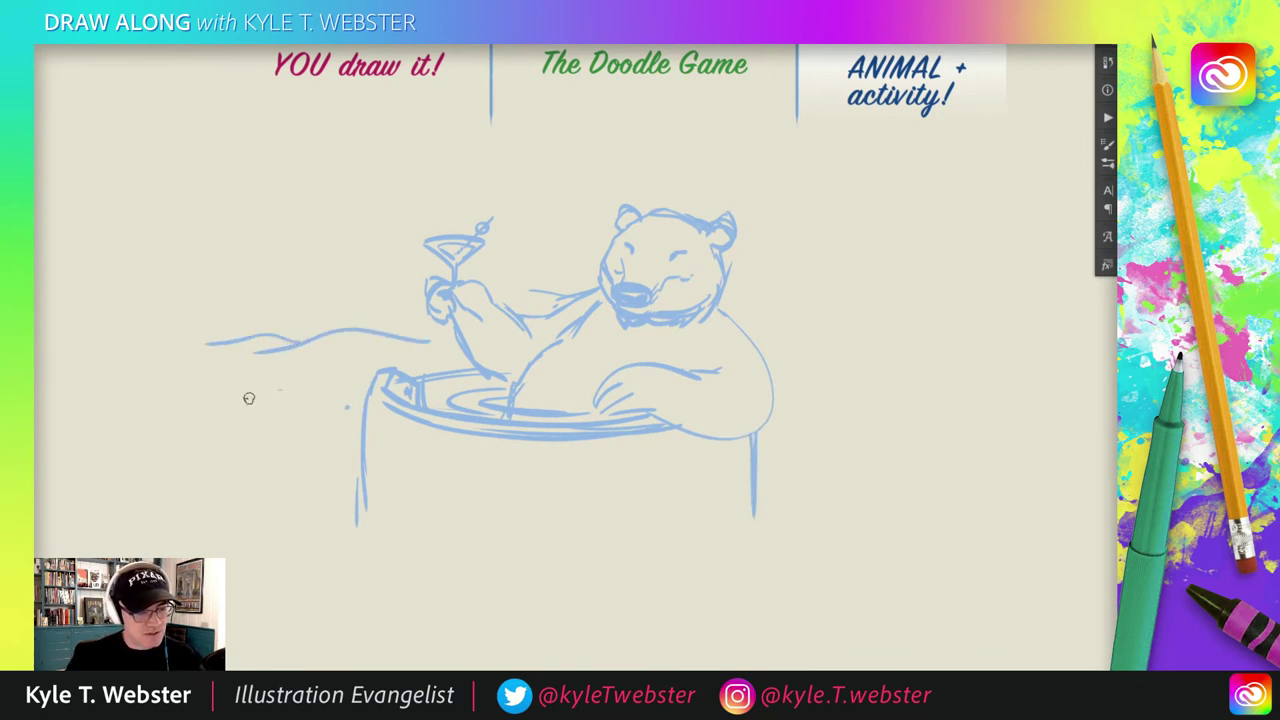
pyautogui.moveTo(778, 351); pyautogui.dragTo(884, 361)
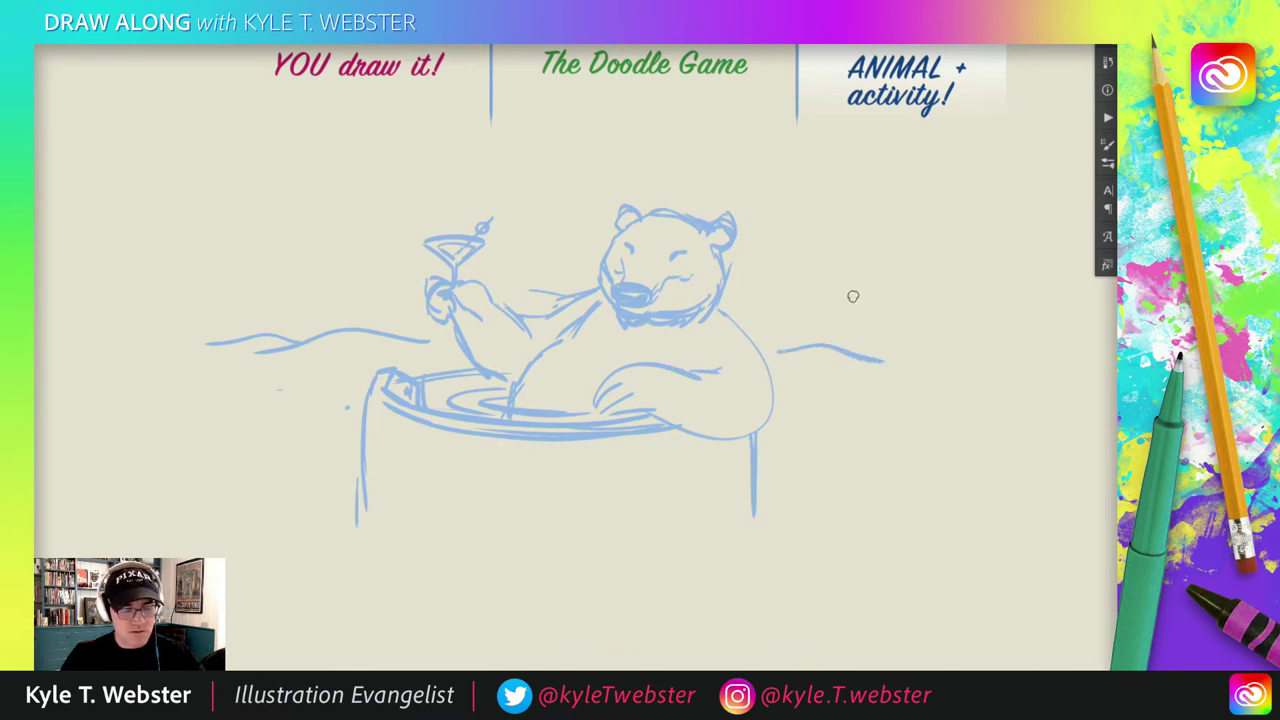
pyautogui.moveTo(245, 386)
pyautogui.mouseDown()
pyautogui.moveTo(340, 403)
pyautogui.moveTo(183, 463)
pyautogui.mouseUp()
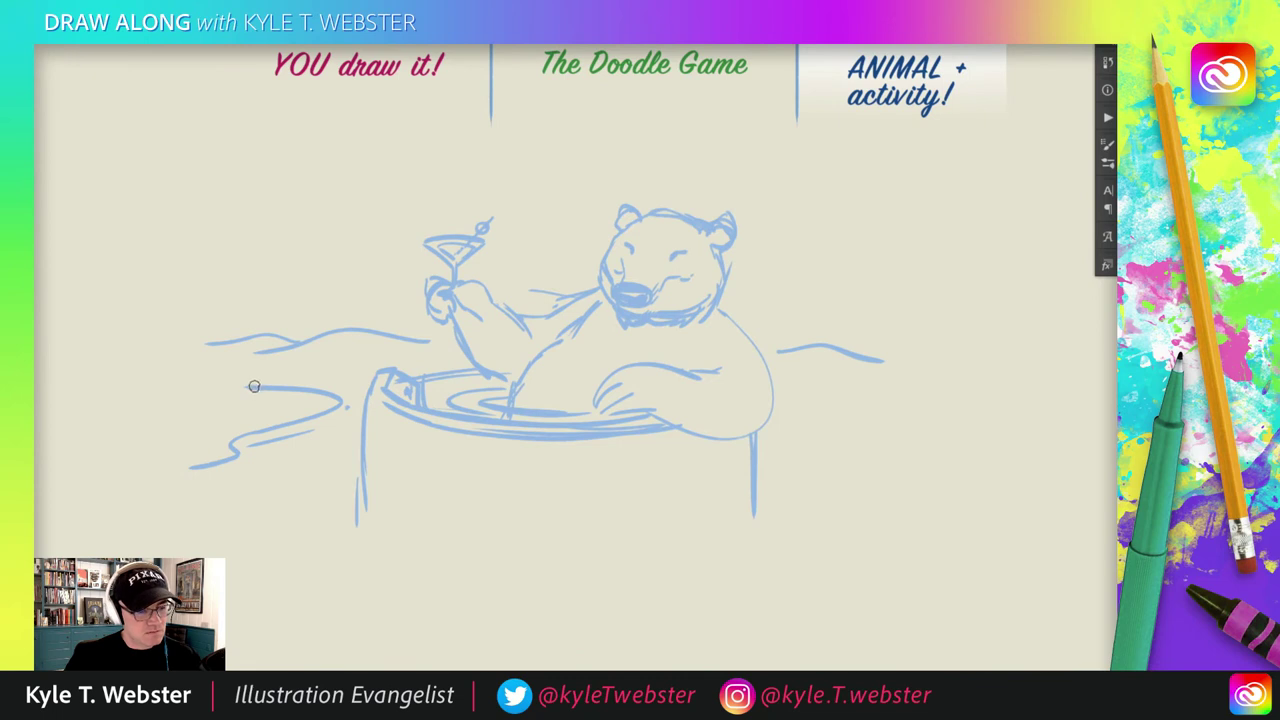
pyautogui.moveTo(254, 383); pyautogui.dragTo(220, 367)
pyautogui.moveTo(292, 406); pyautogui.dragTo(233, 412)
pyautogui.moveTo(224, 418); pyautogui.dragTo(212, 419)
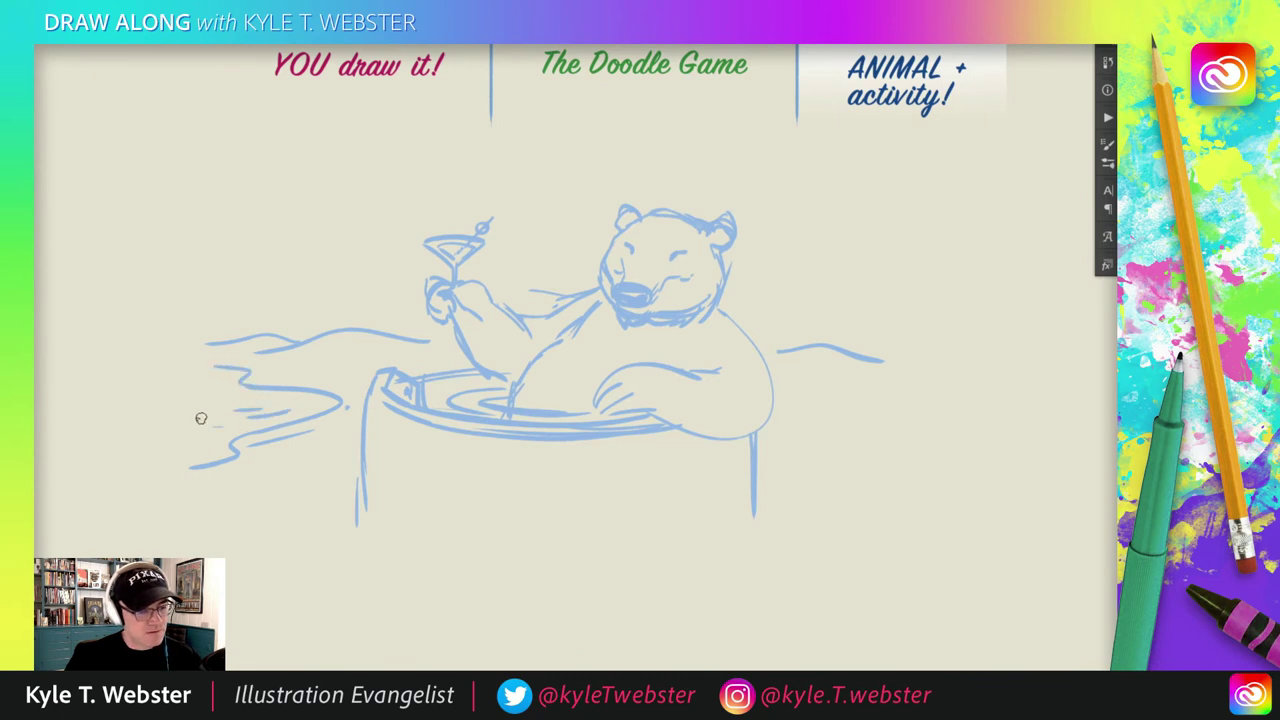
pyautogui.hscroll(-2, 369, 303)
pyautogui.scroll(1, 369, 303)
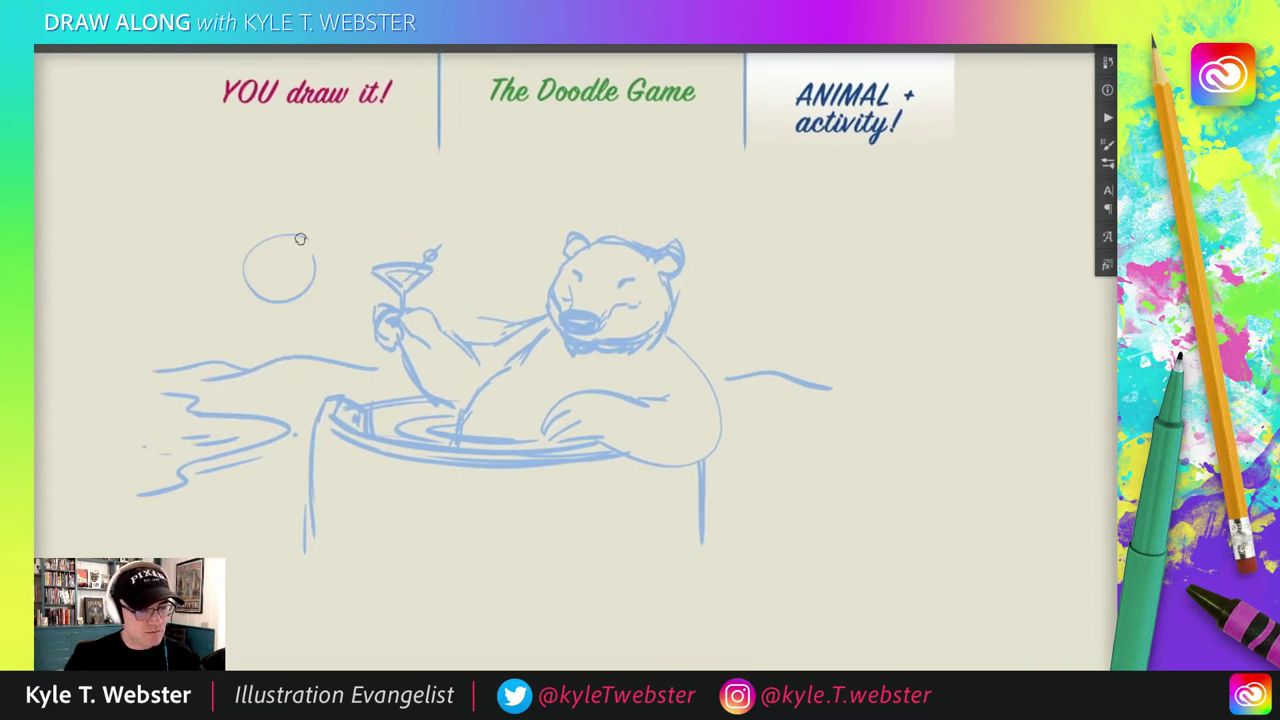
pyautogui.scroll(-3, 295, 345)
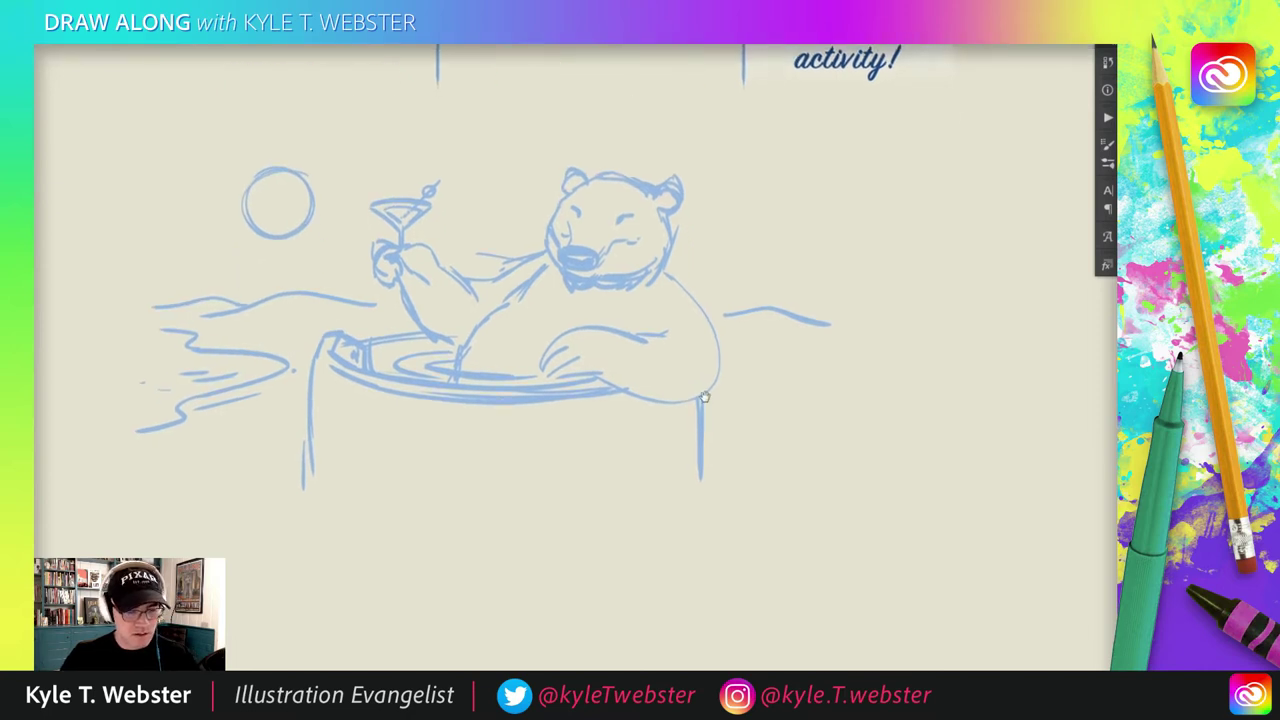
# - Redraw the bear's right side and arm, then erase and redo its nose, mouth, inner ear and closed eye
pyautogui.moveTo(670, 279)
pyautogui.mouseDown()
pyautogui.moveTo(731, 371)
pyautogui.moveTo(723, 349)
pyautogui.moveTo(717, 387)
pyautogui.moveTo(672, 406)
pyautogui.moveTo(620, 398)
pyautogui.mouseUp()
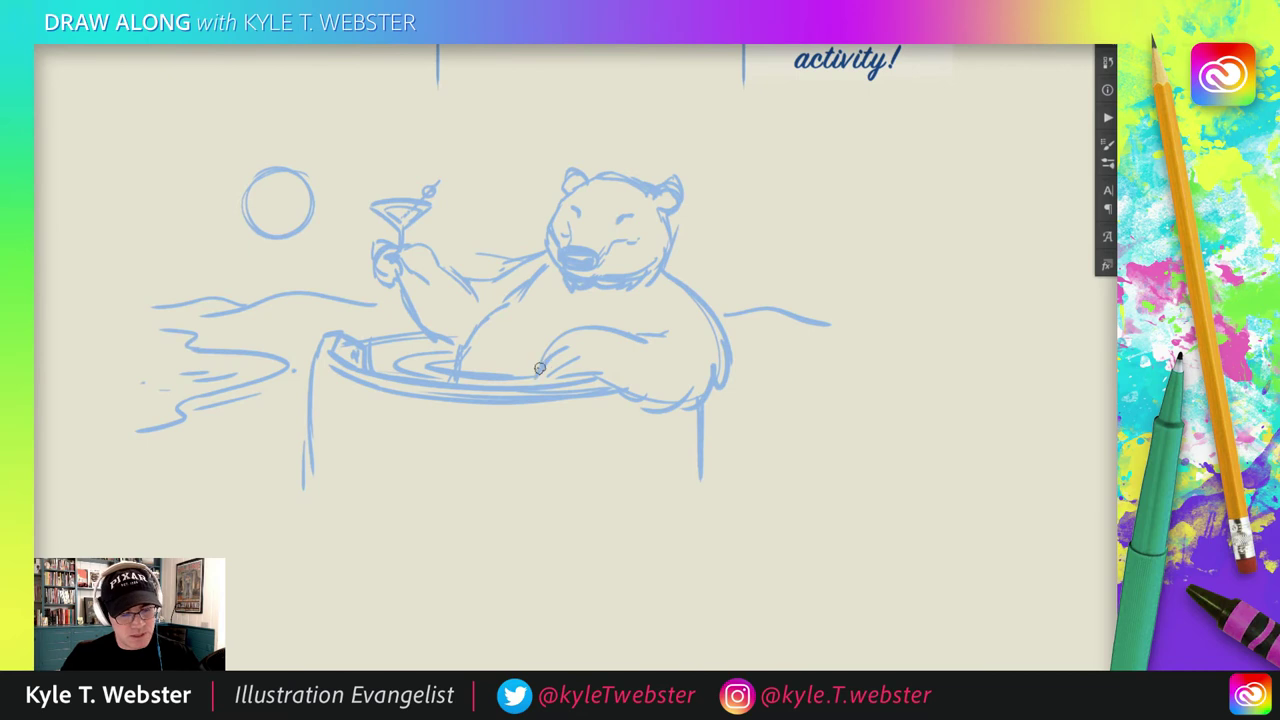
pyautogui.moveTo(566, 340); pyautogui.dragTo(655, 326)
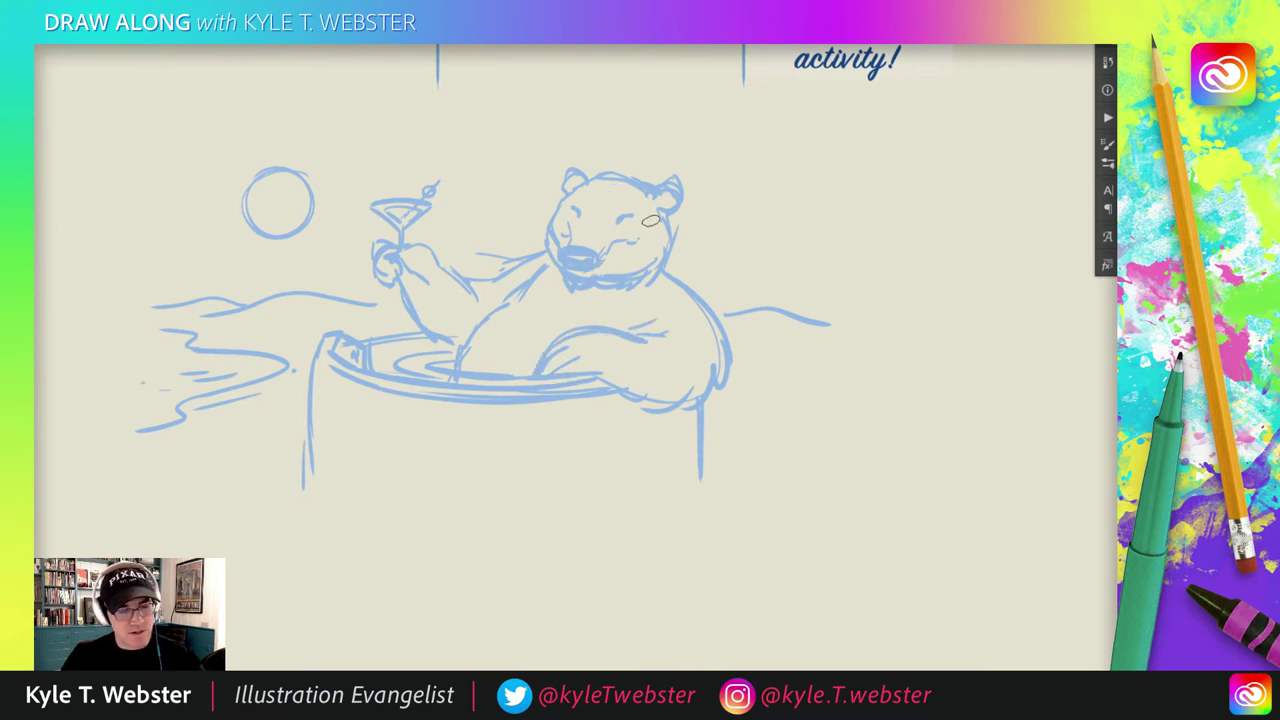
pyautogui.moveTo(622, 242)
pyautogui.mouseDown()
pyautogui.moveTo(572, 274)
pyautogui.moveTo(575, 210)
pyautogui.moveTo(633, 216)
pyautogui.moveTo(631, 237)
pyautogui.moveTo(559, 237)
pyautogui.moveTo(593, 235)
pyautogui.mouseUp()
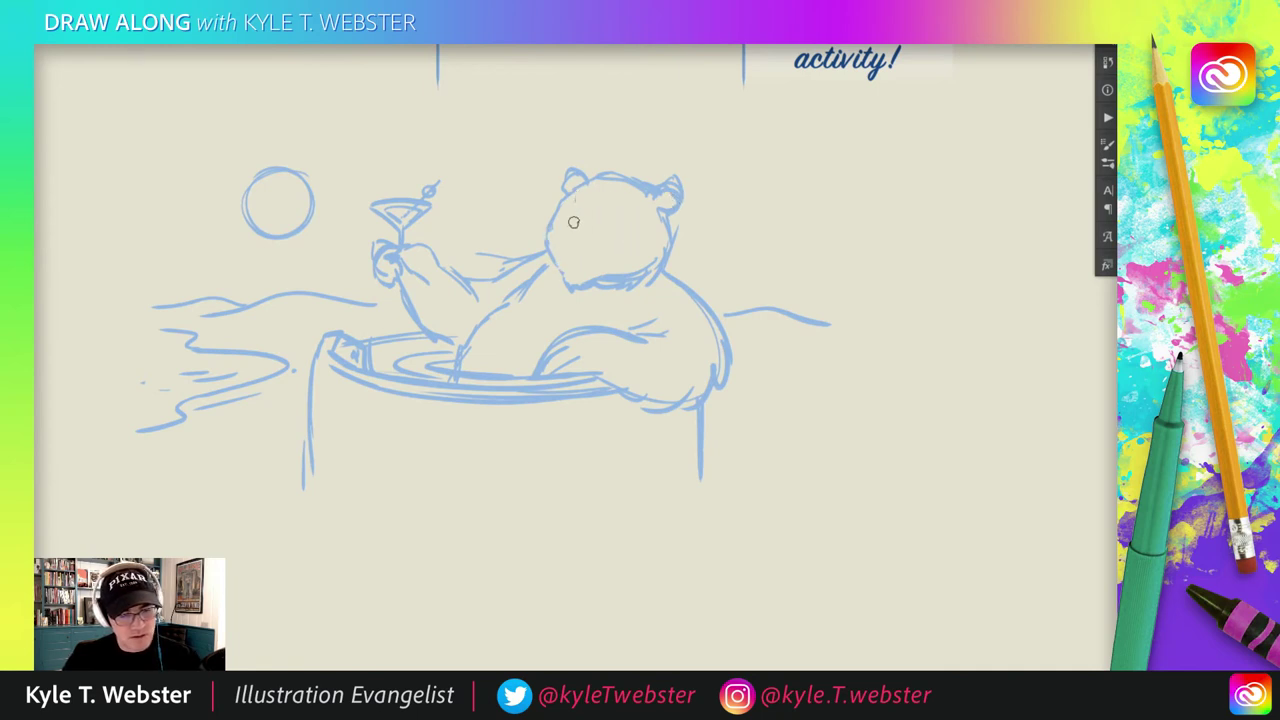
pyautogui.moveTo(621, 225); pyautogui.dragTo(598, 203)
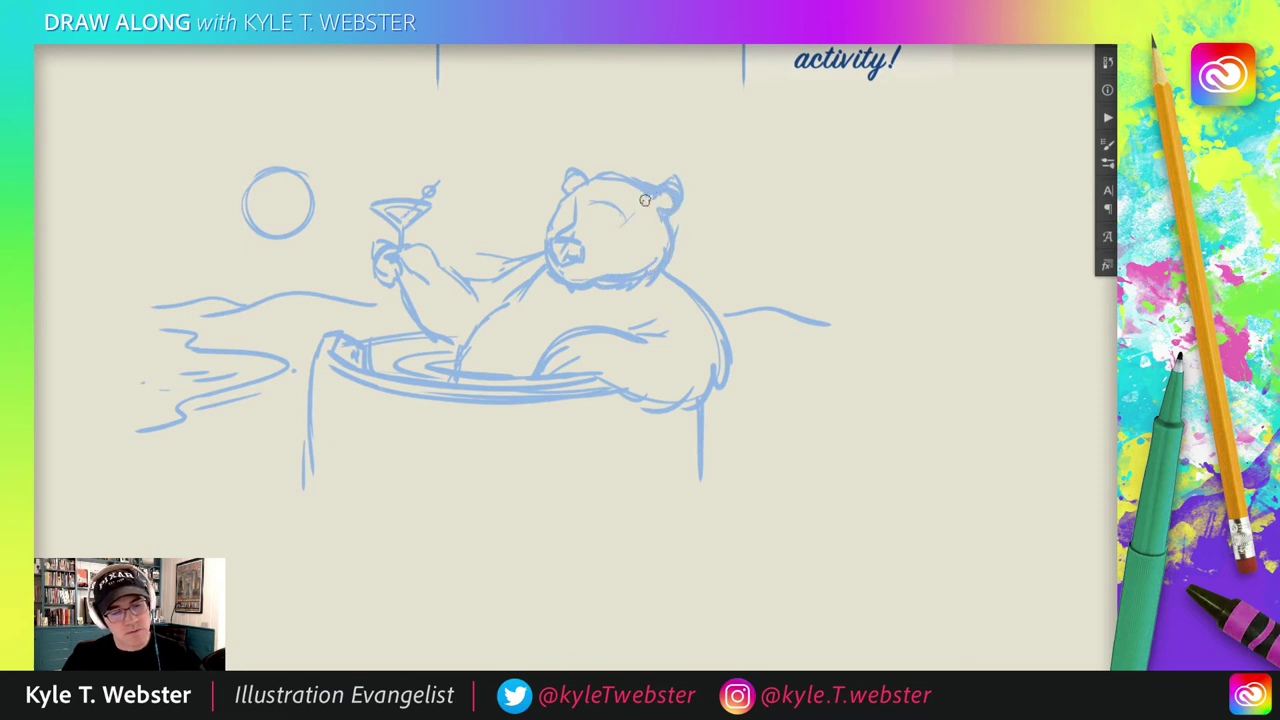
pyautogui.moveTo(648, 198)
pyautogui.mouseDown()
pyautogui.moveTo(573, 176)
pyautogui.moveTo(586, 181)
pyautogui.moveTo(564, 189)
pyautogui.moveTo(606, 190)
pyautogui.mouseUp()
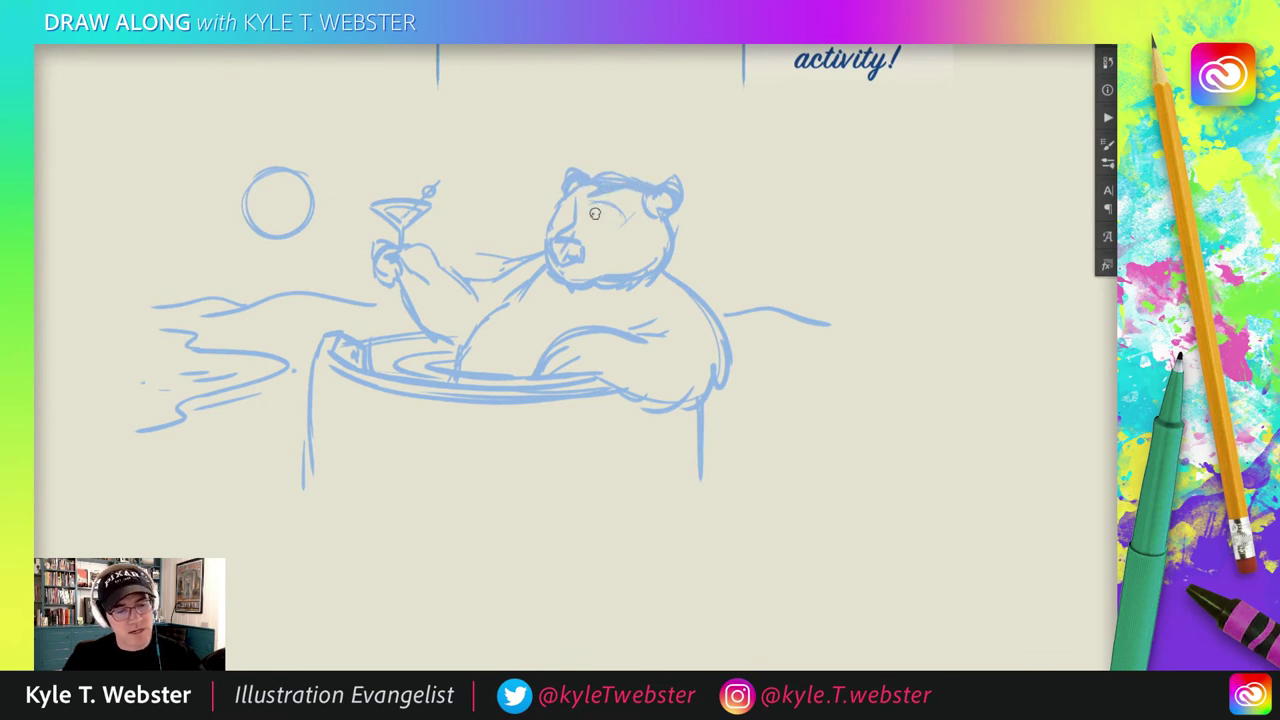
pyautogui.moveTo(624, 220); pyautogui.dragTo(590, 208)
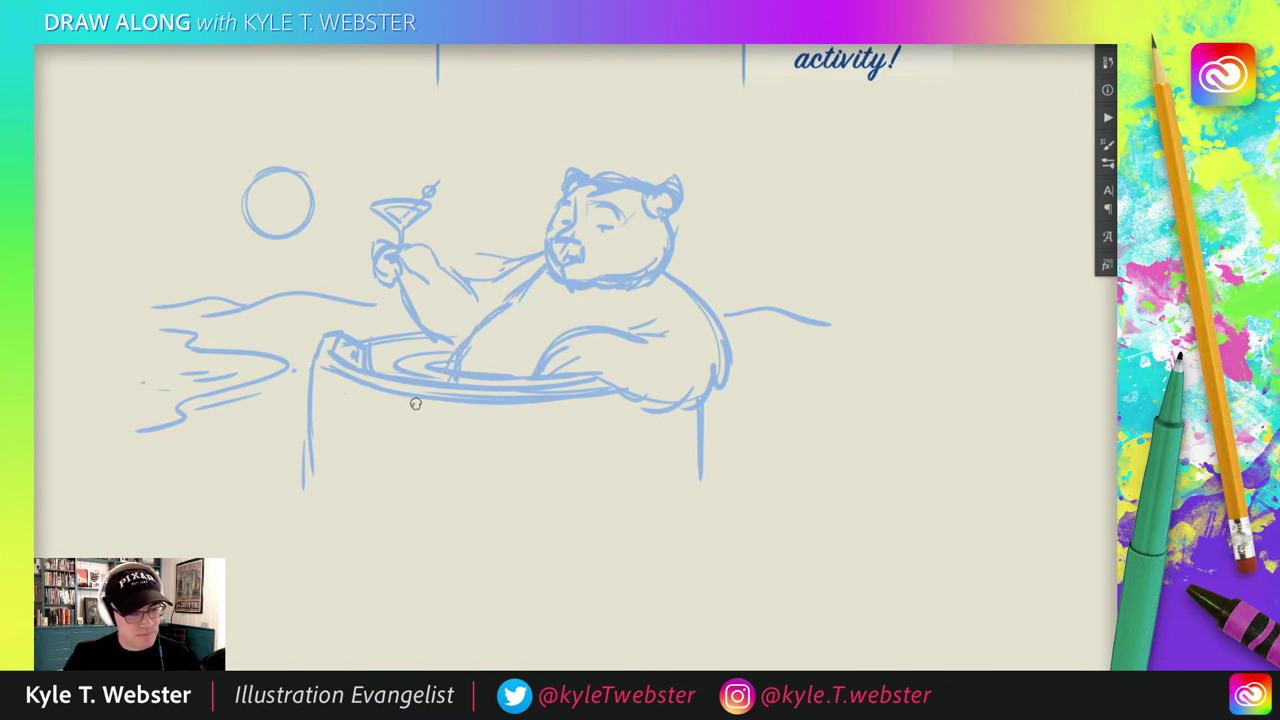
# - Add vertical barrel staves under the tub rim and a ground line below it
pyautogui.moveTo(467, 406); pyautogui.dragTo(466, 445)
pyautogui.moveTo(426, 402); pyautogui.dragTo(424, 444)
pyautogui.moveTo(367, 392); pyautogui.dragTo(364, 441)
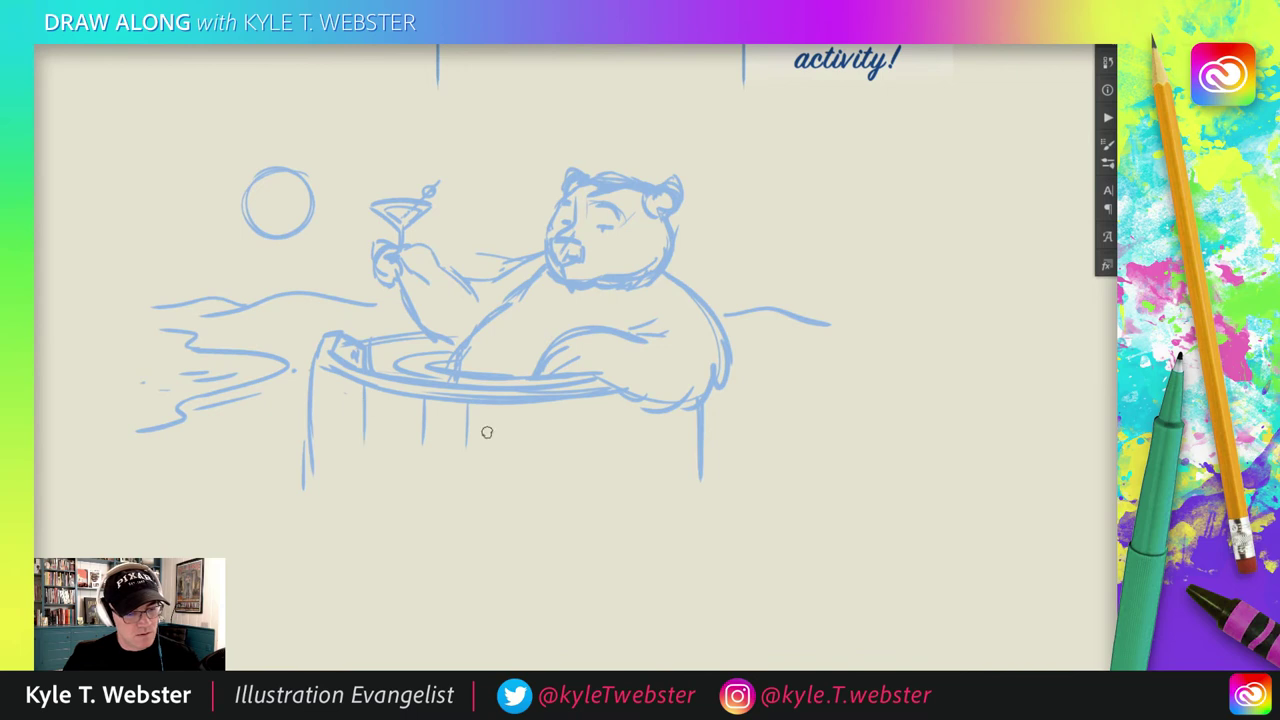
pyautogui.moveTo(518, 408); pyautogui.dragTo(516, 447)
pyautogui.moveTo(570, 408); pyautogui.dragTo(568, 452)
pyautogui.moveTo(598, 409); pyautogui.dragTo(597, 425)
pyautogui.moveTo(764, 478)
pyautogui.mouseDown()
pyautogui.moveTo(524, 532)
pyautogui.moveTo(428, 492)
pyautogui.mouseUp()
# - Draw snowy ground lines at the tub's left base and a snow line to its right
pyautogui.moveTo(327, 484)
pyautogui.mouseDown()
pyautogui.moveTo(276, 494)
pyautogui.moveTo(246, 476)
pyautogui.mouseUp()
pyautogui.moveTo(707, 442); pyautogui.dragTo(830, 421)
pyautogui.moveTo(726, 476)
pyautogui.mouseDown()
pyautogui.moveTo(718, 458)
pyautogui.moveTo(708, 466)
pyautogui.mouseUp()
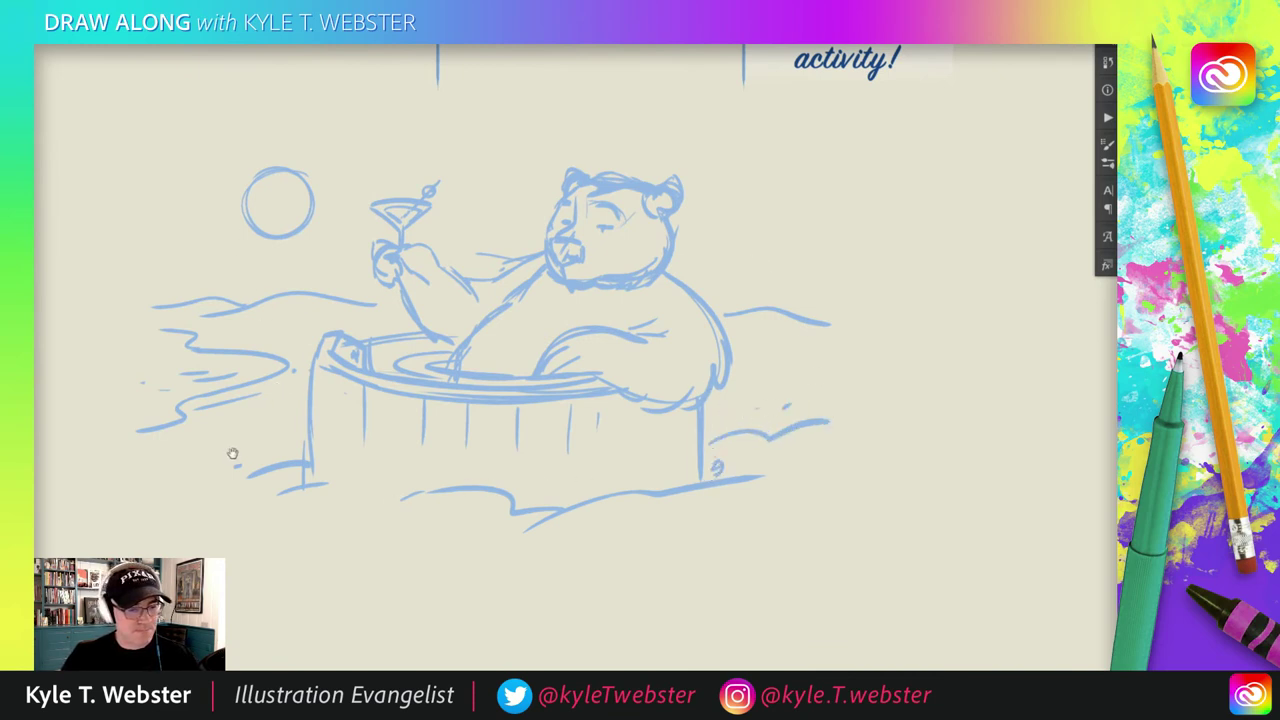
pyautogui.moveTo(231, 451); pyautogui.dragTo(278, 491)
pyautogui.moveTo(269, 433); pyautogui.dragTo(263, 426)
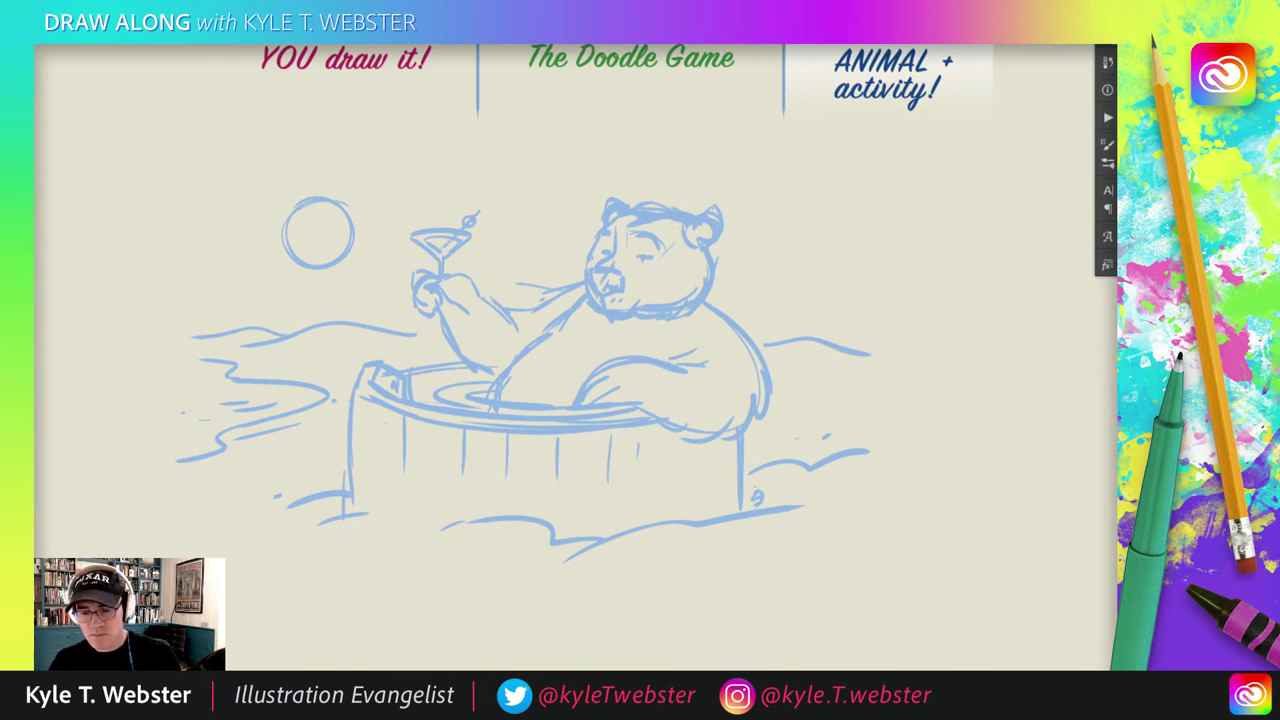
# - Lower the sketch's opacity with the 3 shortcut so the blue lines turn faint
pyautogui.press('3')
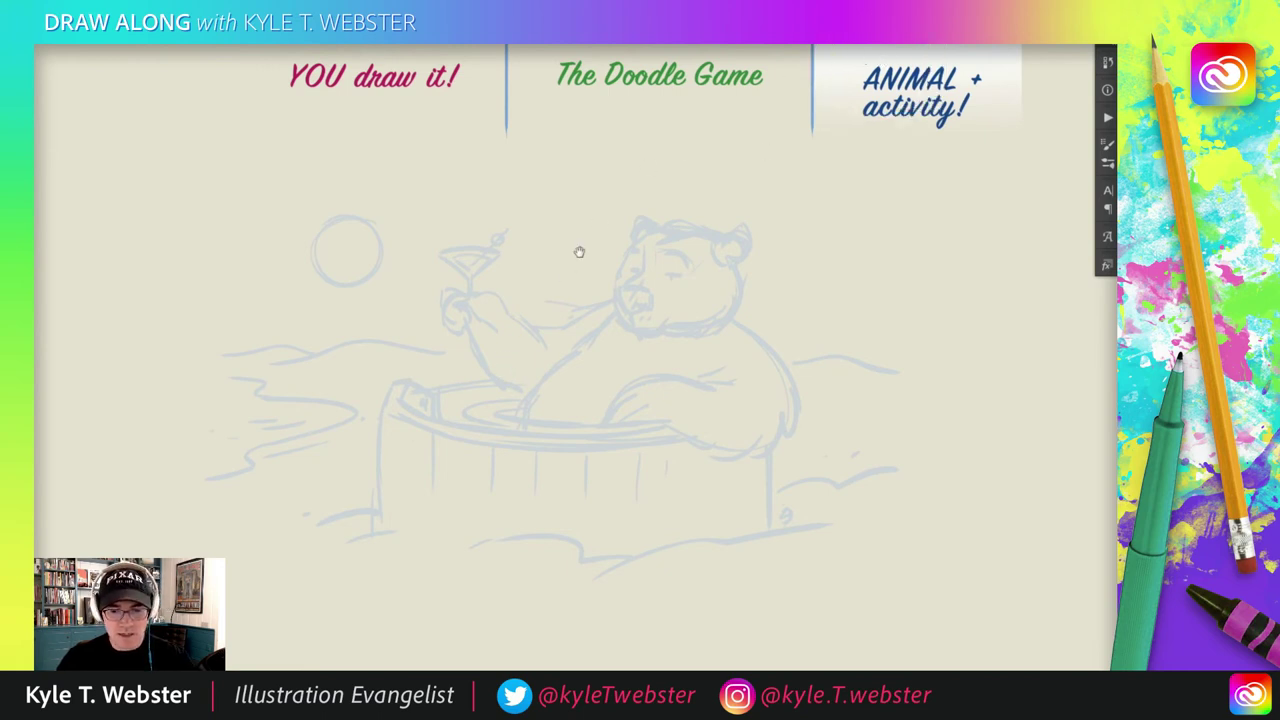
pyautogui.scroll(3, 577, 329)
# - Ink the bear's snout line and nose in dark blue over the faded sketch
pyautogui.moveTo(683, 237)
pyautogui.mouseDown()
pyautogui.moveTo(648, 298)
pyautogui.moveTo(692, 310)
pyautogui.moveTo(656, 326)
pyautogui.mouseUp()
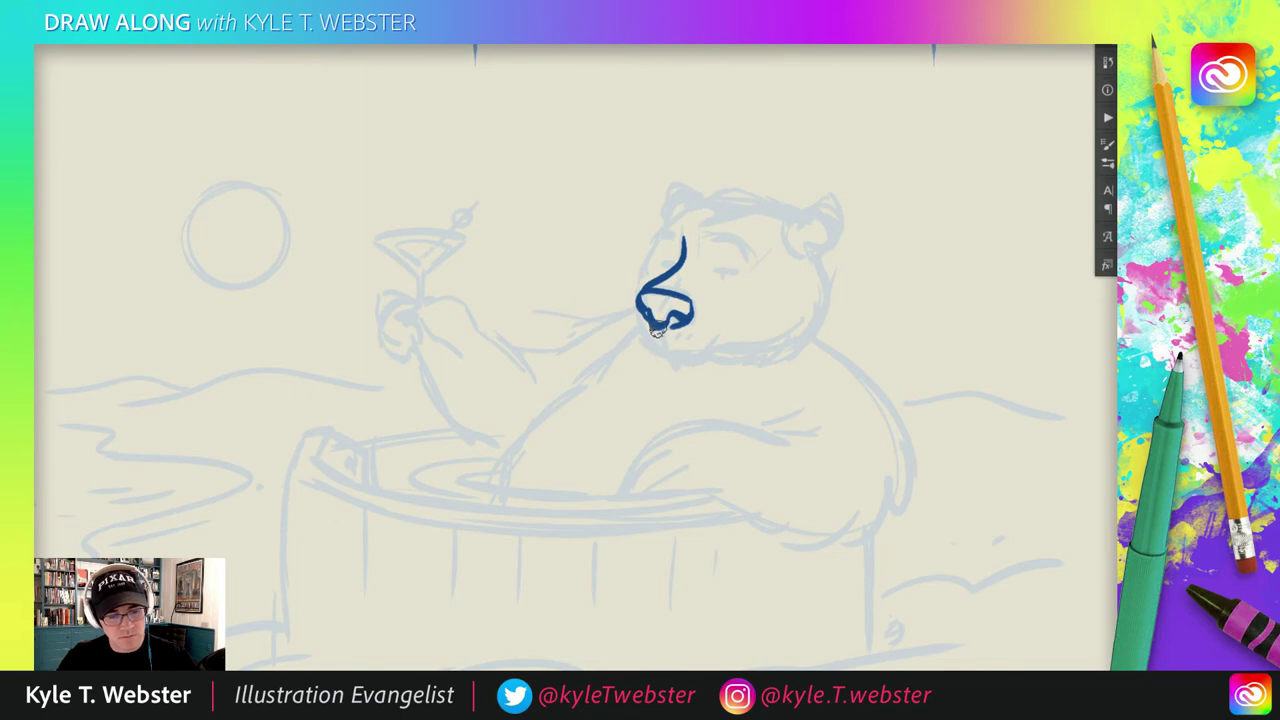
pyautogui.moveTo(656, 322)
pyautogui.mouseDown()
pyautogui.moveTo(660, 356)
pyautogui.moveTo(718, 336)
pyautogui.mouseUp()
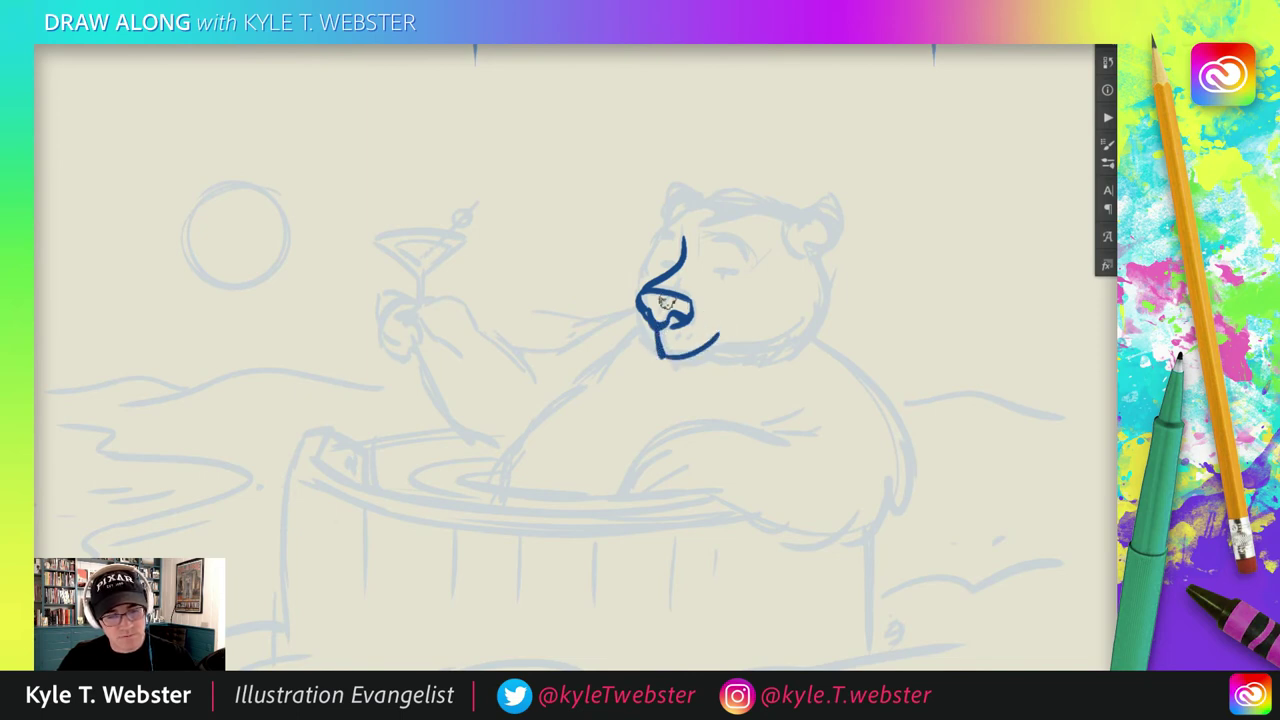
pyautogui.moveTo(633, 317)
pyautogui.mouseDown()
pyautogui.moveTo(645, 350)
pyautogui.moveTo(672, 347)
pyautogui.mouseUp()
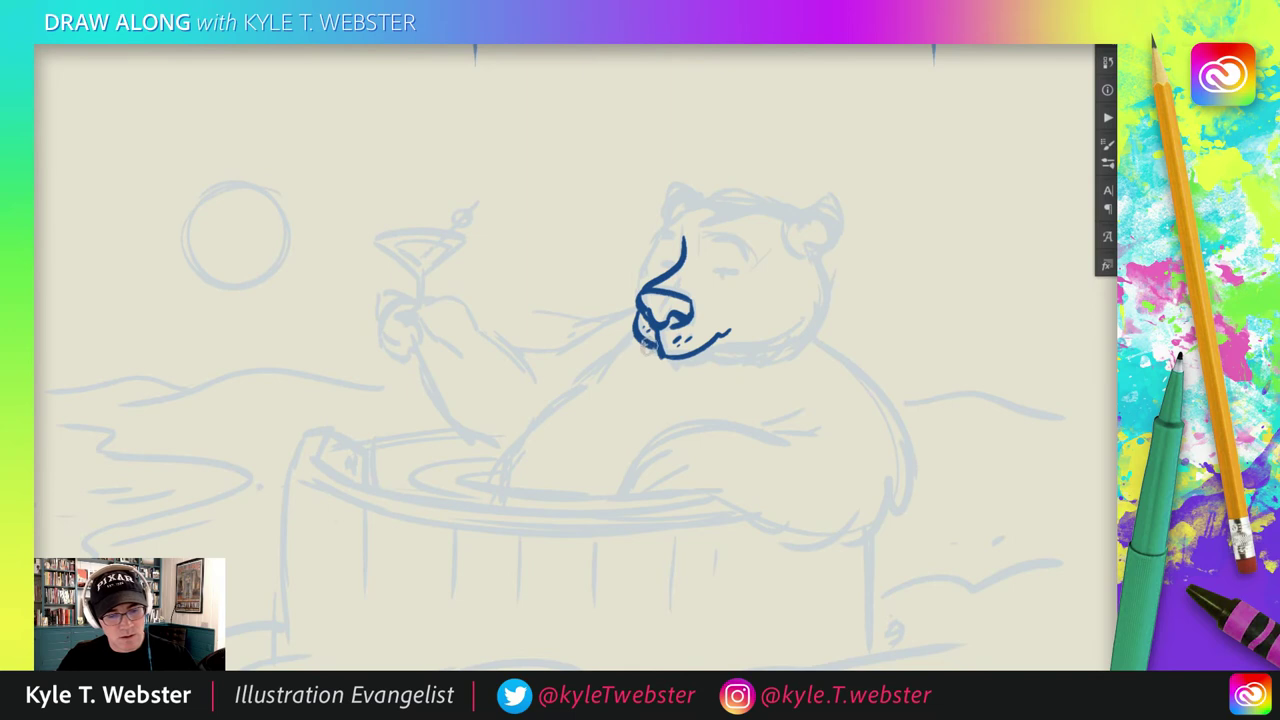
pyautogui.moveTo(642, 340)
pyautogui.mouseDown()
pyautogui.moveTo(688, 368)
pyautogui.moveTo(778, 360)
pyautogui.moveTo(815, 330)
pyautogui.moveTo(828, 270)
pyautogui.mouseUp()
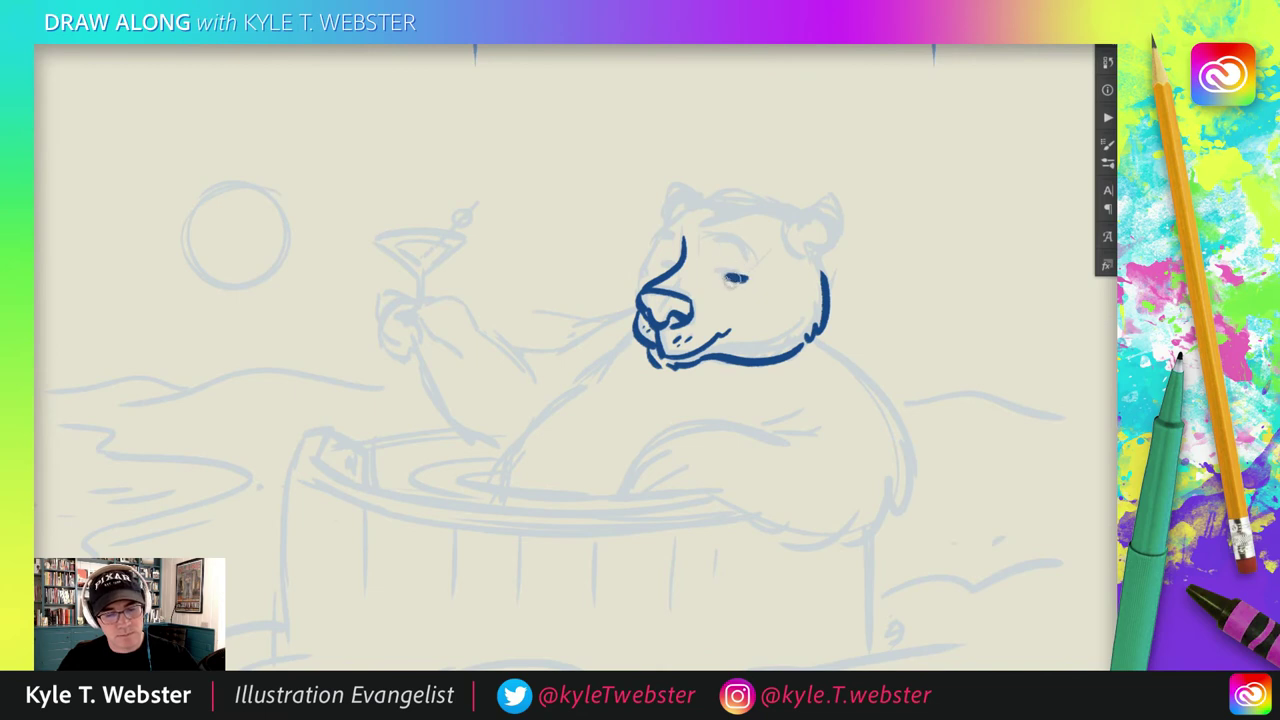
# - Ink the closed eye, upper and left snout, right cheek, inner ear and top of the head
pyautogui.moveTo(725, 279); pyautogui.dragTo(747, 278)
pyautogui.moveTo(676, 260); pyautogui.dragTo(648, 282)
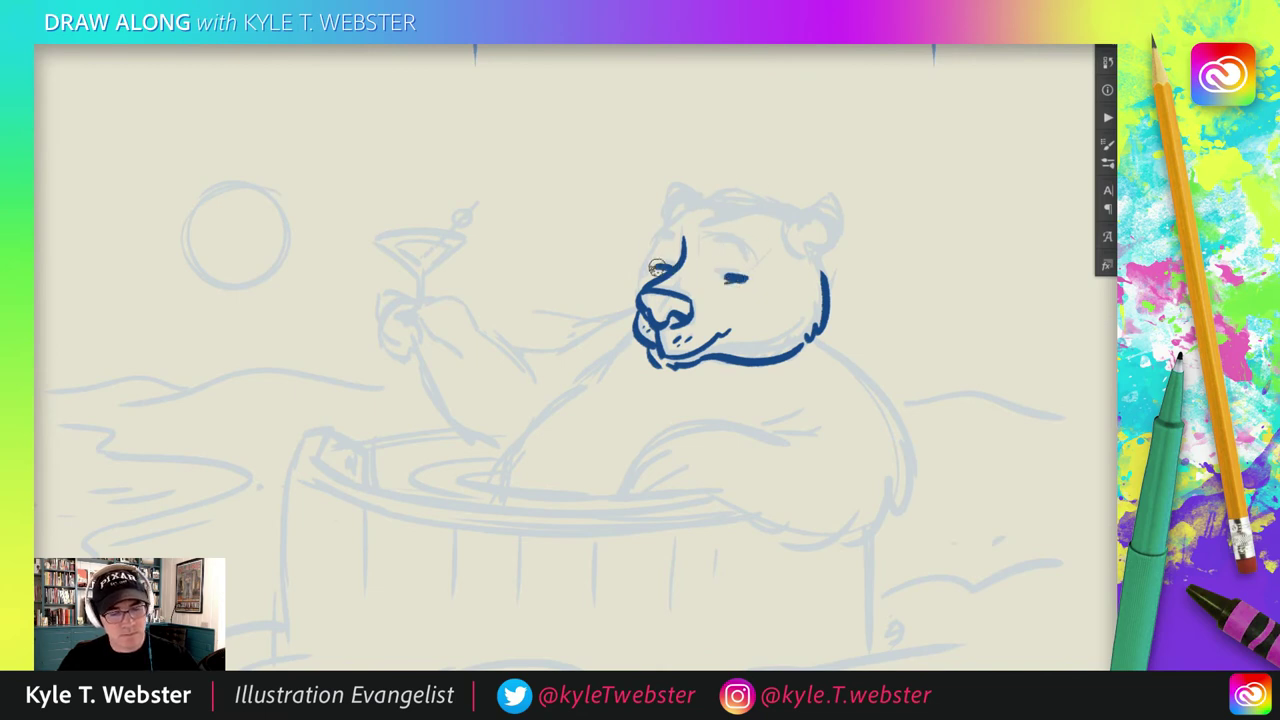
pyautogui.moveTo(666, 222)
pyautogui.mouseDown()
pyautogui.moveTo(632, 272)
pyautogui.moveTo(640, 290)
pyautogui.mouseUp()
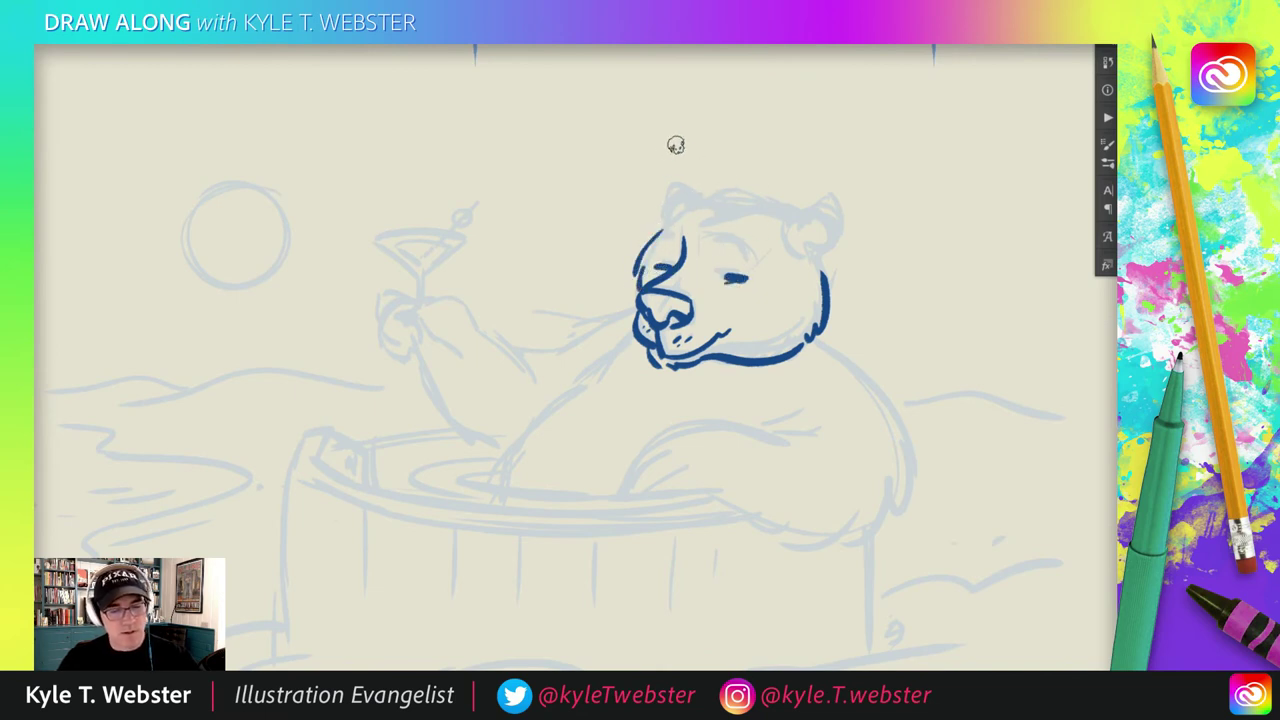
pyautogui.moveTo(812, 262); pyautogui.dragTo(829, 222)
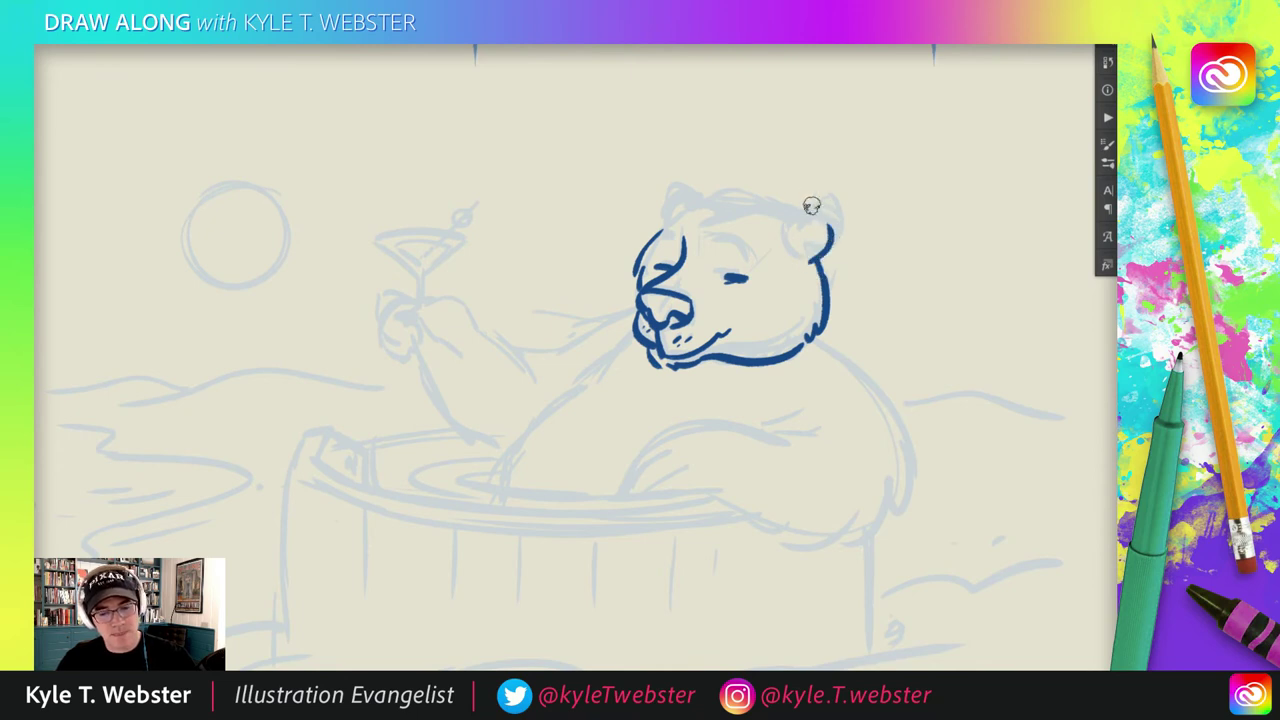
pyautogui.moveTo(814, 226); pyautogui.dragTo(800, 258)
pyautogui.moveTo(800, 212)
pyautogui.mouseDown()
pyautogui.moveTo(712, 216)
pyautogui.moveTo(655, 200)
pyautogui.moveTo(642, 232)
pyautogui.mouseUp()
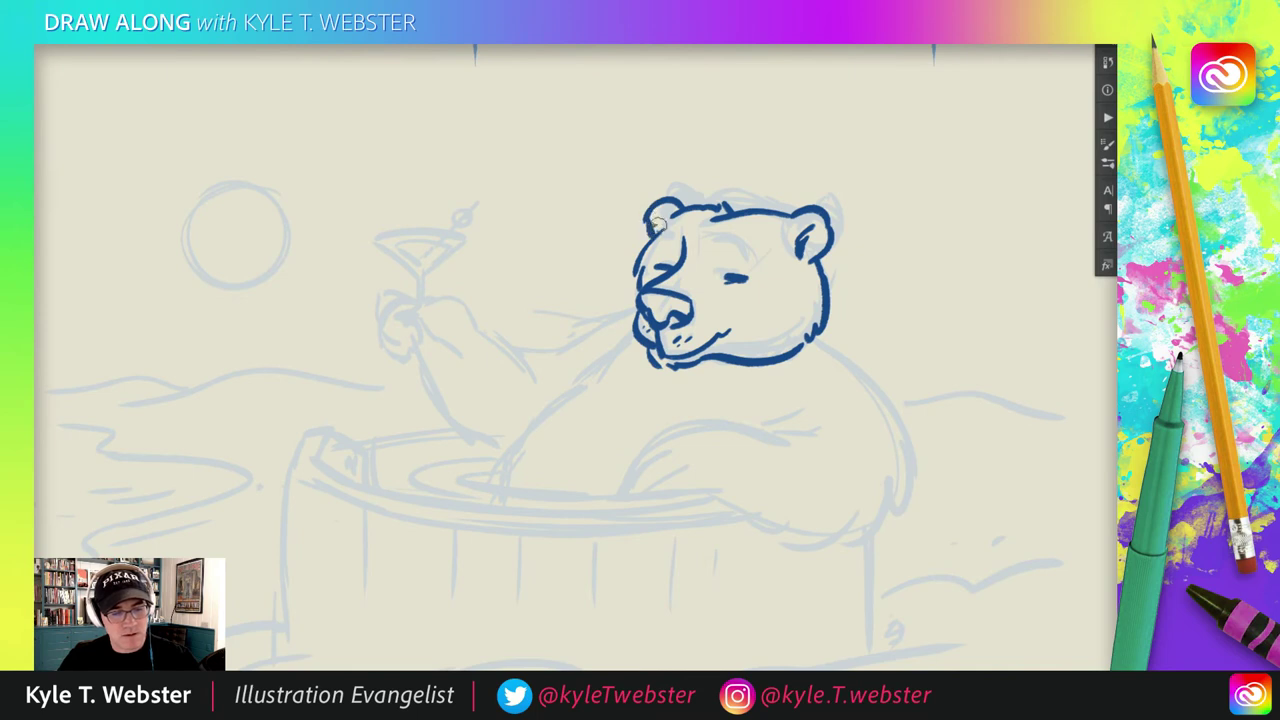
# - Ink the left side of the muzzle, the line under the chin and the line under the eye
pyautogui.moveTo(507, 390); pyautogui.dragTo(492, 301)
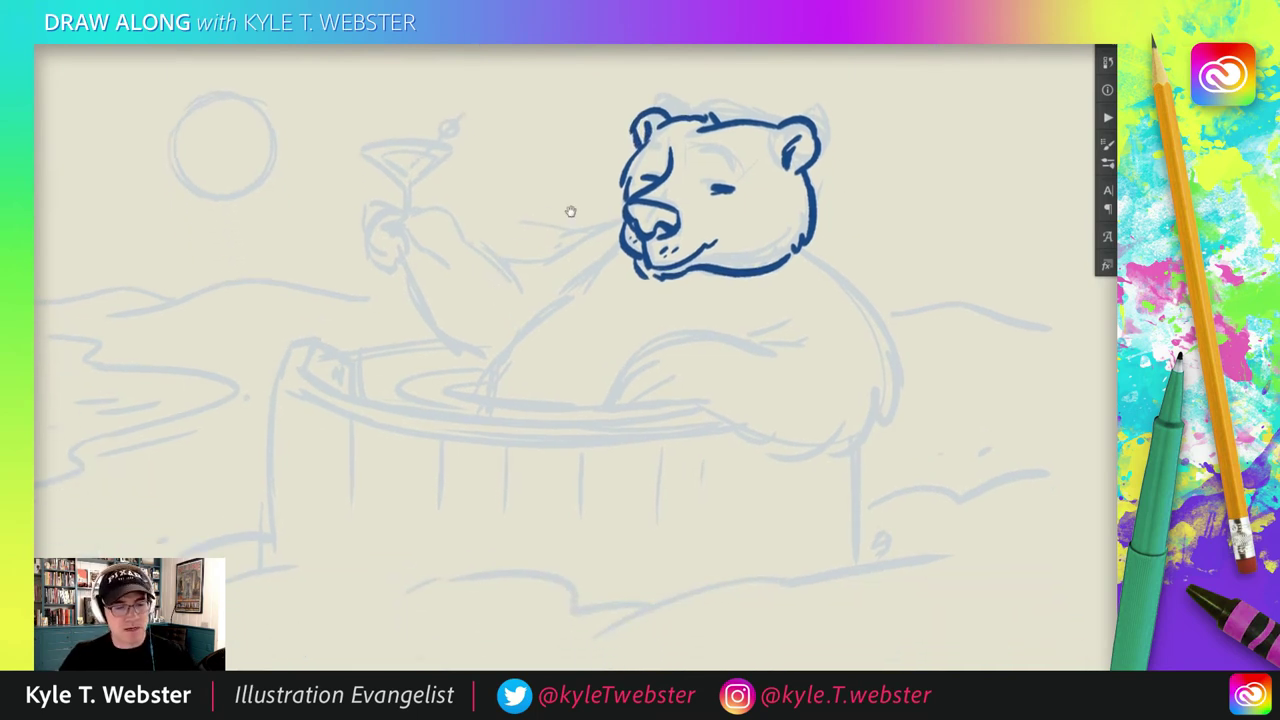
pyautogui.moveTo(620, 192); pyautogui.dragTo(617, 236)
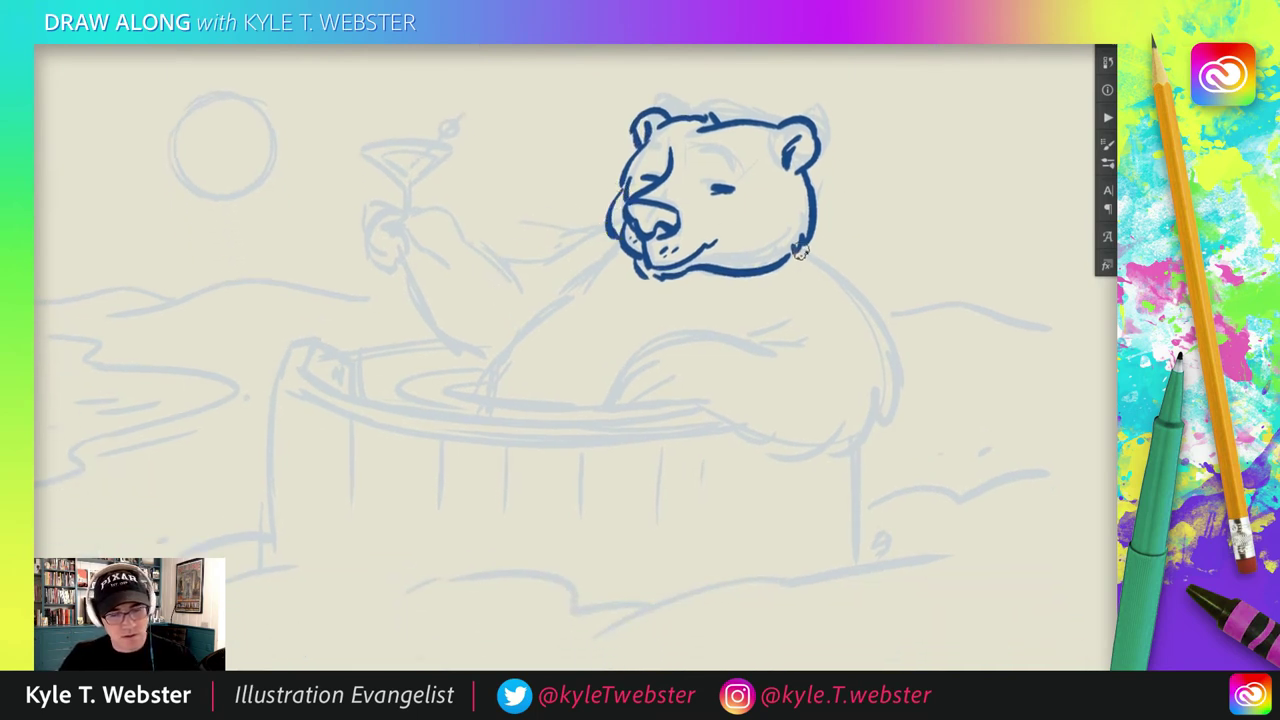
pyautogui.moveTo(806, 252); pyautogui.dragTo(718, 285)
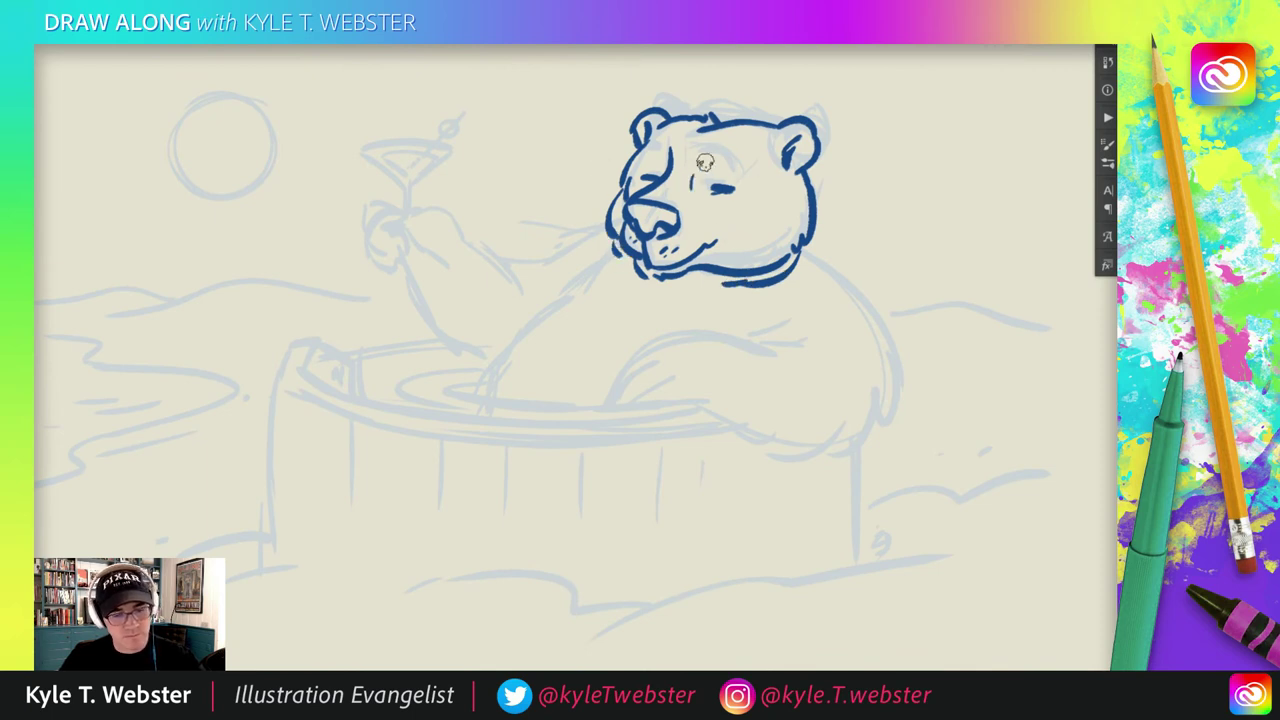
pyautogui.moveTo(764, 203); pyautogui.dragTo(720, 216)
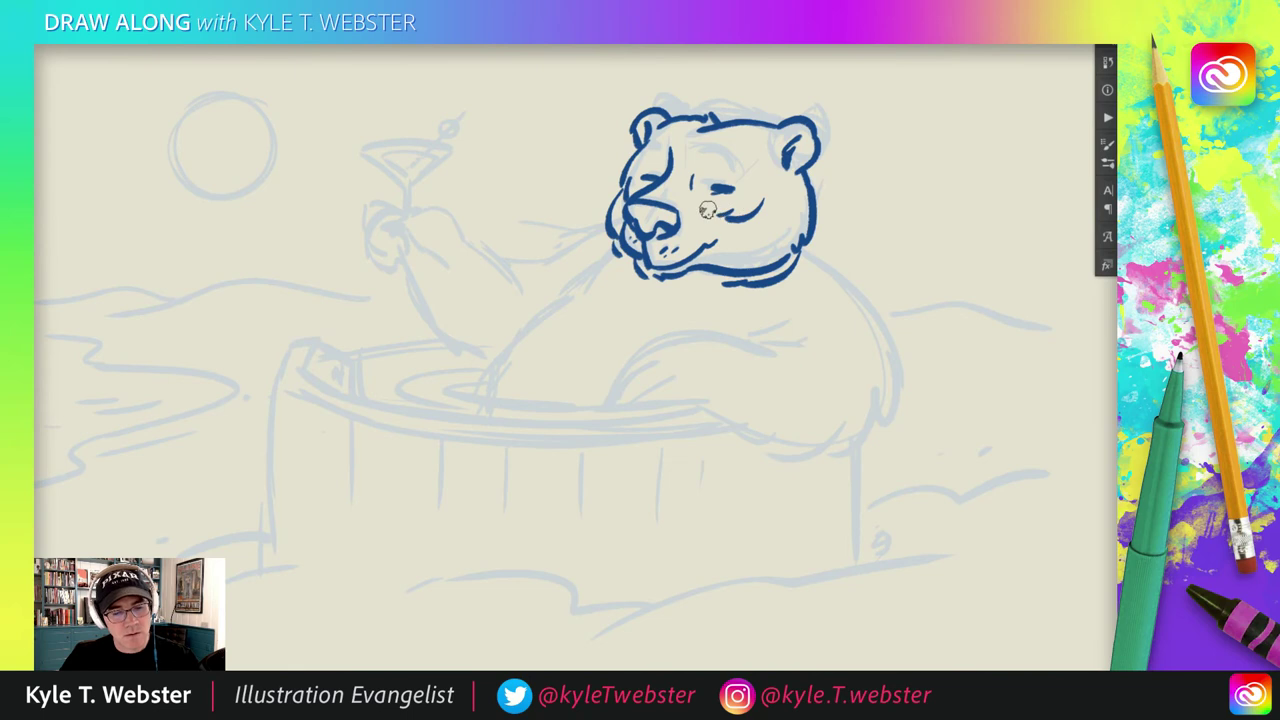
# - Ink the raised arm and paw holding the martini glass, the olive pick and the gripping fingers
pyautogui.moveTo(563, 211)
pyautogui.mouseDown()
pyautogui.moveTo(637, 197)
pyautogui.moveTo(547, 243)
pyautogui.moveTo(512, 224)
pyautogui.mouseUp()
pyautogui.moveTo(452, 243)
pyautogui.mouseDown()
pyautogui.moveTo(486, 320)
pyautogui.moveTo(531, 322)
pyautogui.mouseUp()
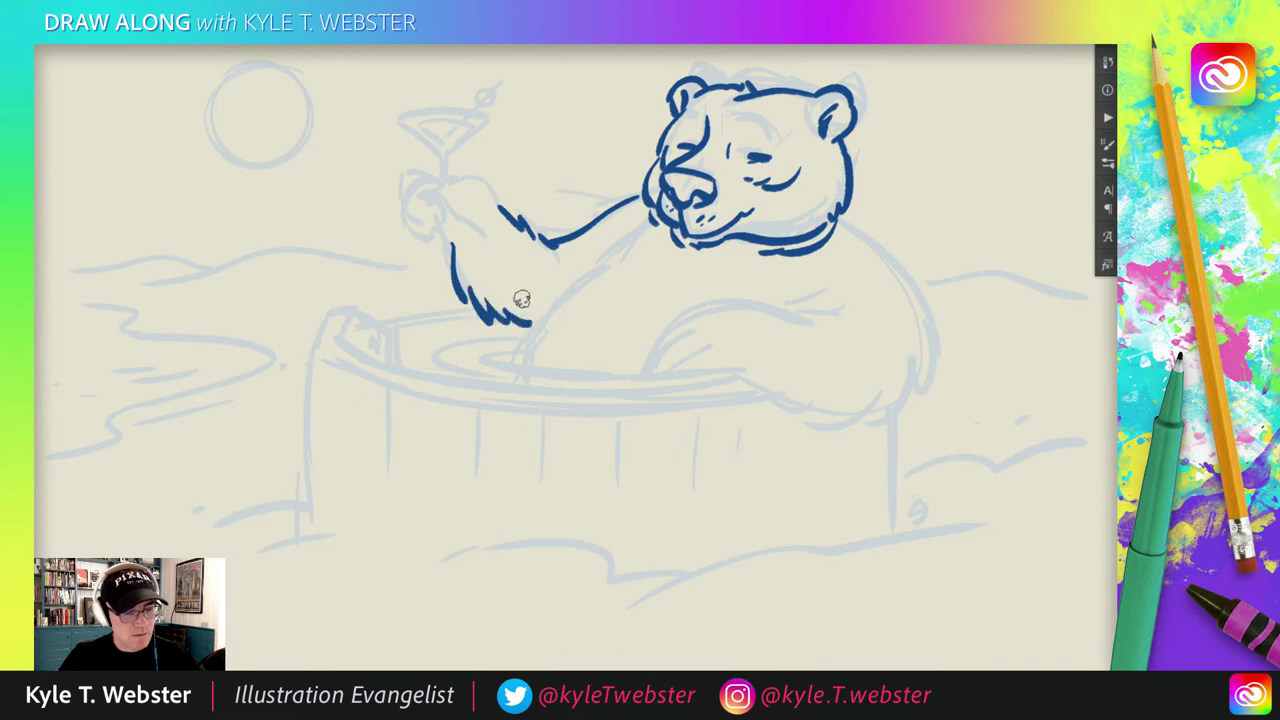
pyautogui.moveTo(494, 204)
pyautogui.mouseDown()
pyautogui.moveTo(456, 178)
pyautogui.moveTo(427, 196)
pyautogui.moveTo(460, 212)
pyautogui.moveTo(468, 192)
pyautogui.moveTo(445, 185)
pyautogui.moveTo(483, 236)
pyautogui.moveTo(448, 186)
pyautogui.mouseUp()
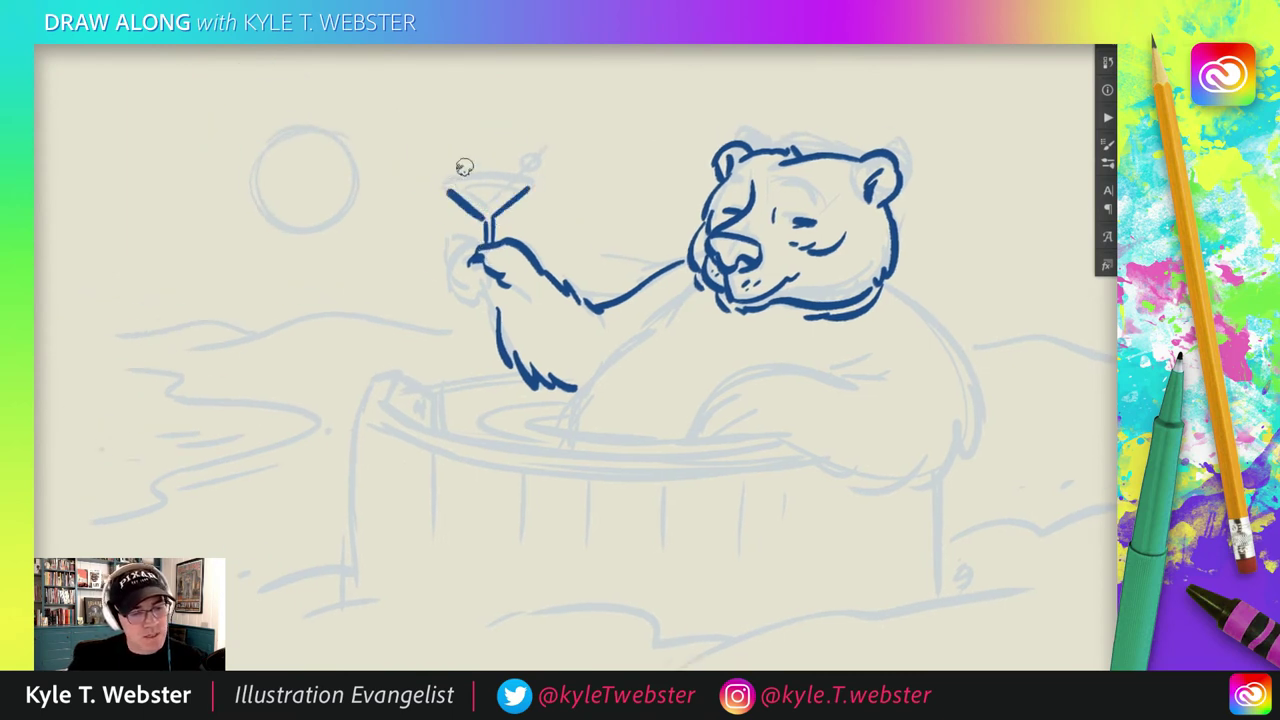
pyautogui.moveTo(528, 186)
pyautogui.mouseDown()
pyautogui.moveTo(488, 215)
pyautogui.moveTo(528, 184)
pyautogui.mouseUp()
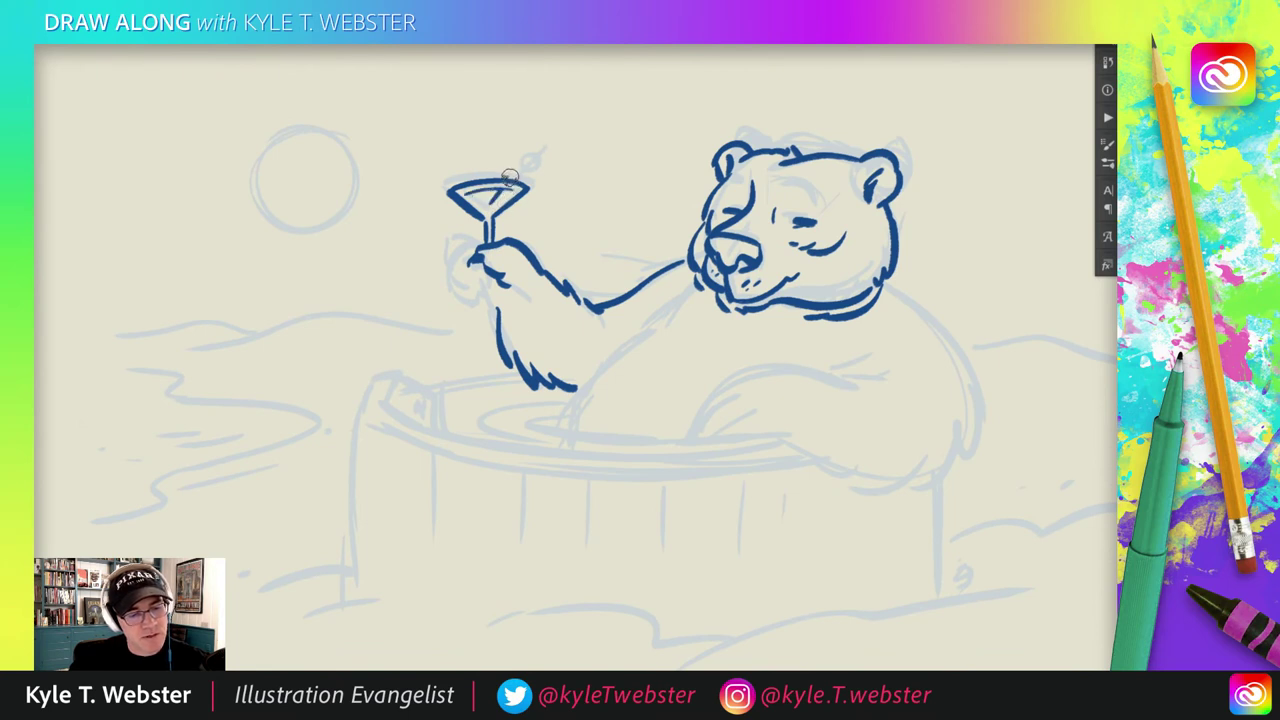
pyautogui.moveTo(507, 181); pyautogui.dragTo(522, 146)
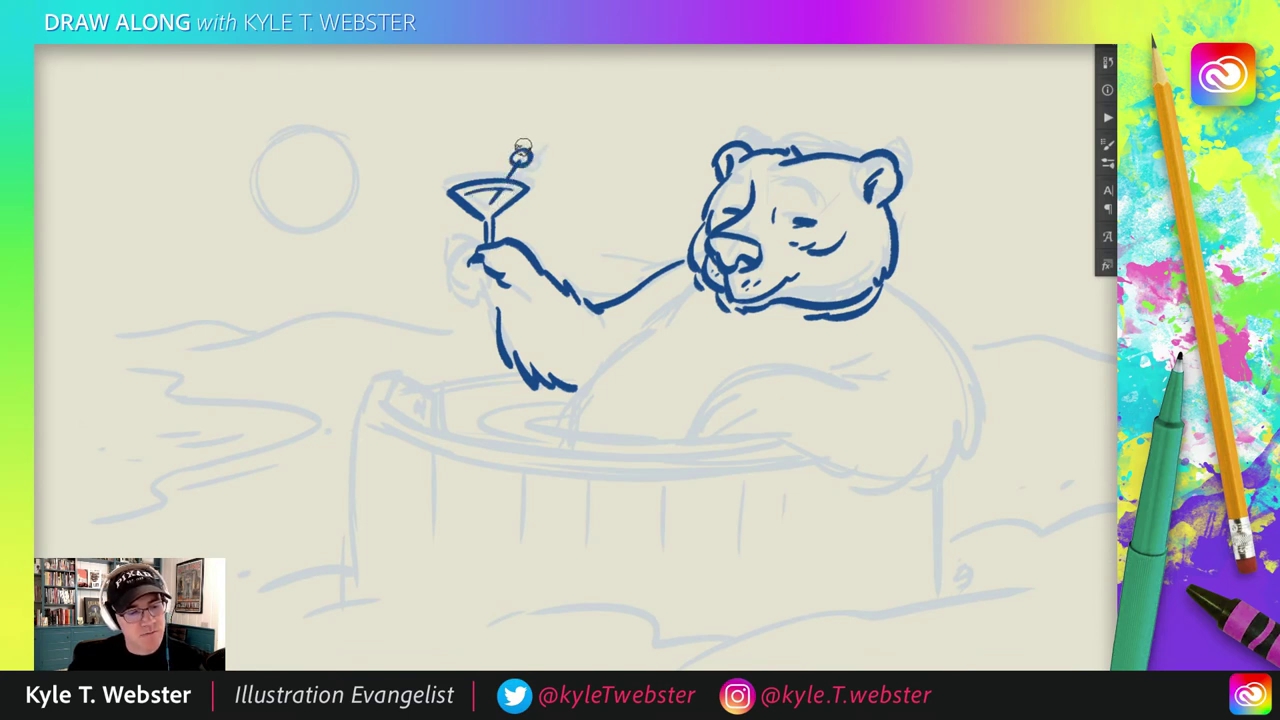
pyautogui.moveTo(434, 309); pyautogui.dragTo(400, 277)
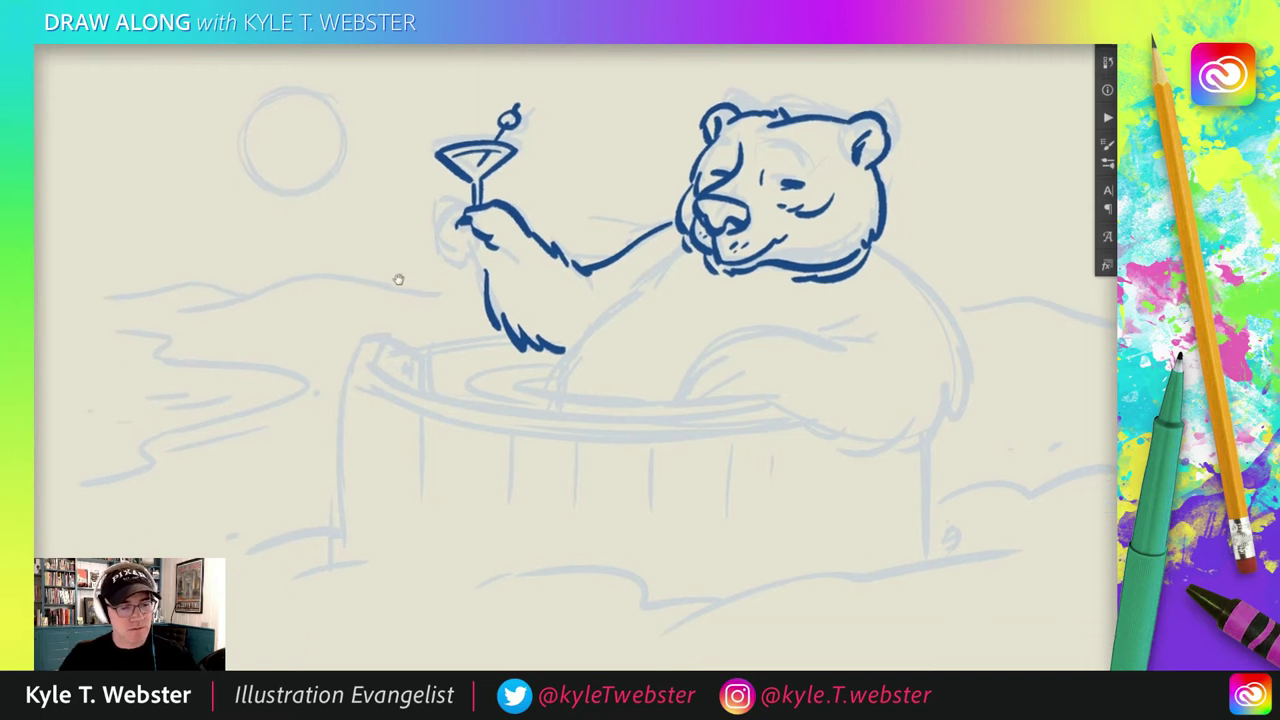
pyautogui.moveTo(464, 198)
pyautogui.mouseDown()
pyautogui.moveTo(453, 210)
pyautogui.moveTo(466, 249)
pyautogui.mouseUp()
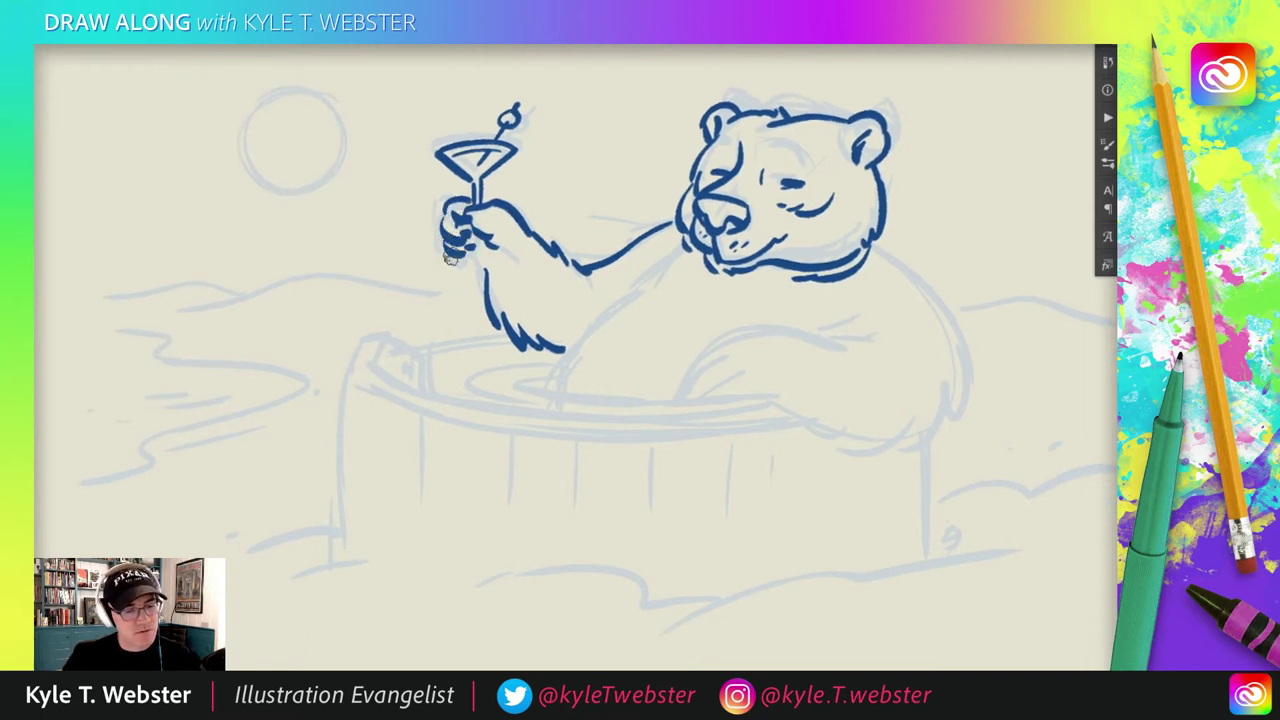
# - Undo and redraw the chin-to-arm line, then ink the underside of the raised arm
pyautogui.moveTo(427, 315); pyautogui.dragTo(321, 314)
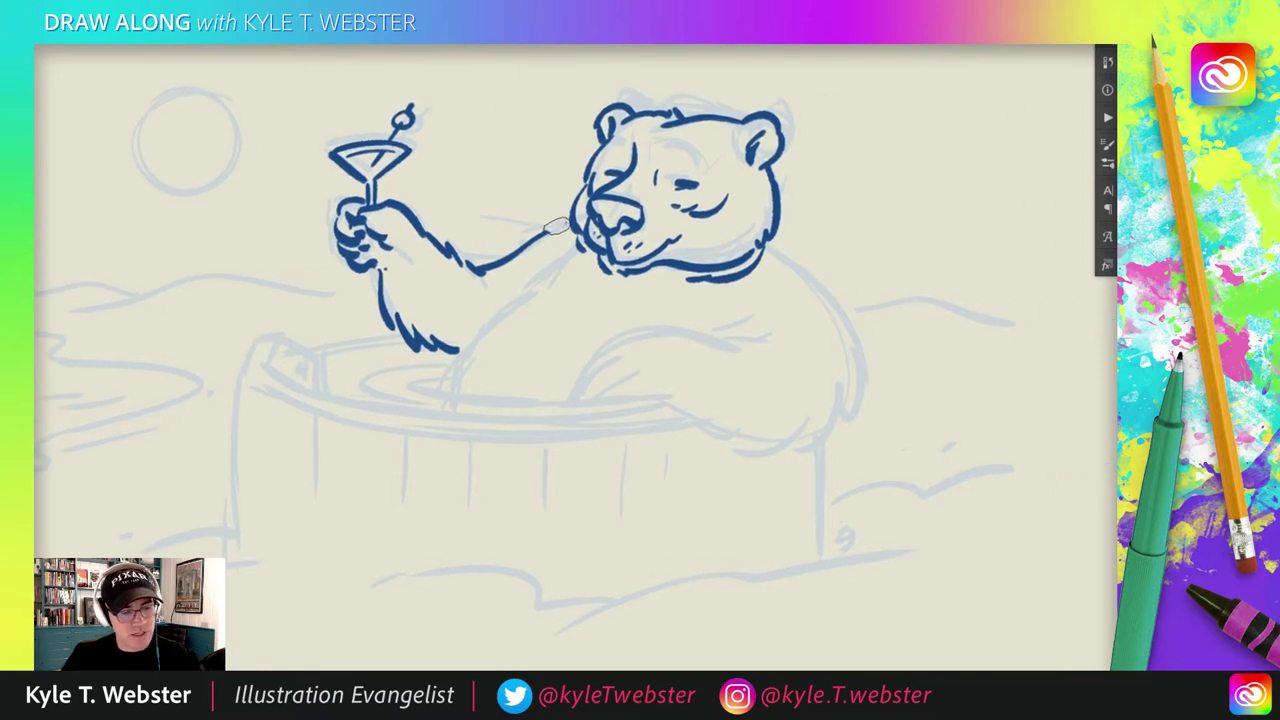
pyautogui.hotkey('ctrl', 'z')
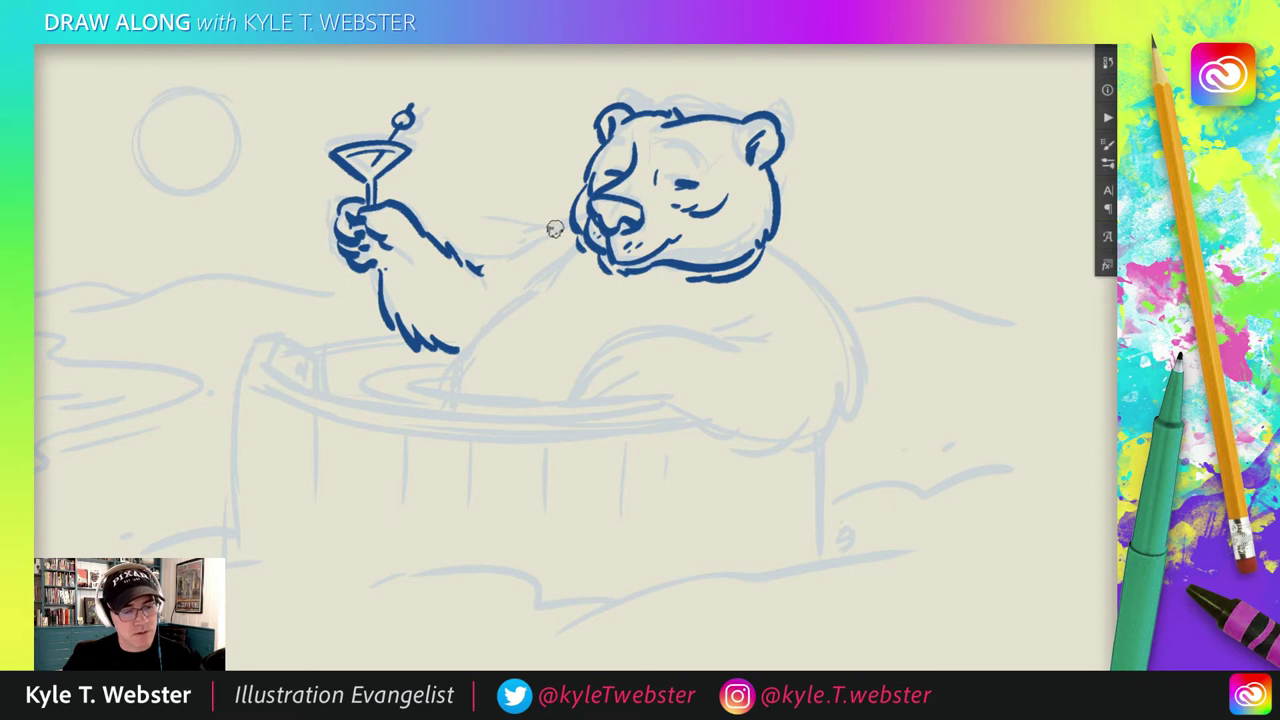
pyautogui.moveTo(566, 225)
pyautogui.mouseDown()
pyautogui.moveTo(512, 248)
pyautogui.moveTo(521, 257)
pyautogui.moveTo(496, 244)
pyautogui.moveTo(403, 292)
pyautogui.mouseUp()
pyautogui.moveTo(518, 268)
pyautogui.mouseDown()
pyautogui.moveTo(480, 287)
pyautogui.moveTo(501, 289)
pyautogui.moveTo(416, 375)
pyautogui.mouseUp()
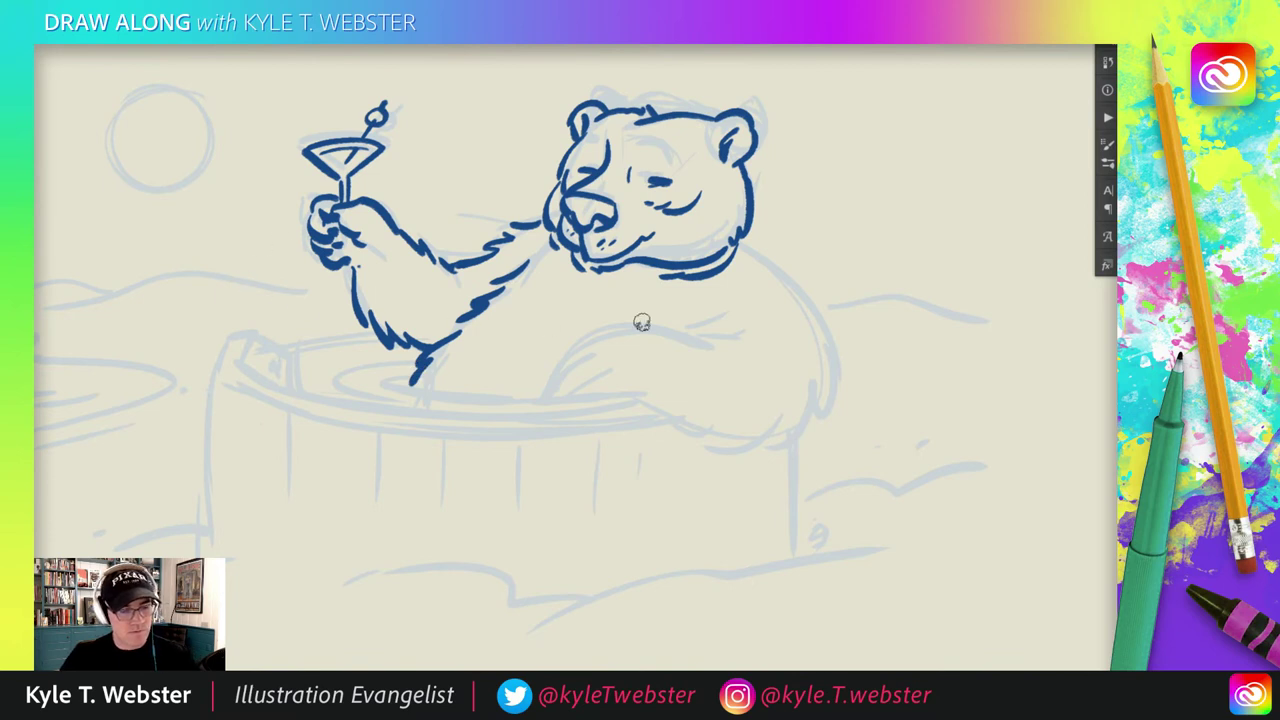
# - Ink the shoulder, the other upper arm, fur hatching under the raised arm and the smile's end
pyautogui.moveTo(738, 250)
pyautogui.mouseDown()
pyautogui.moveTo(811, 346)
pyautogui.moveTo(803, 380)
pyautogui.moveTo(757, 425)
pyautogui.moveTo(700, 434)
pyautogui.moveTo(646, 392)
pyautogui.moveTo(632, 398)
pyautogui.moveTo(716, 410)
pyautogui.mouseUp()
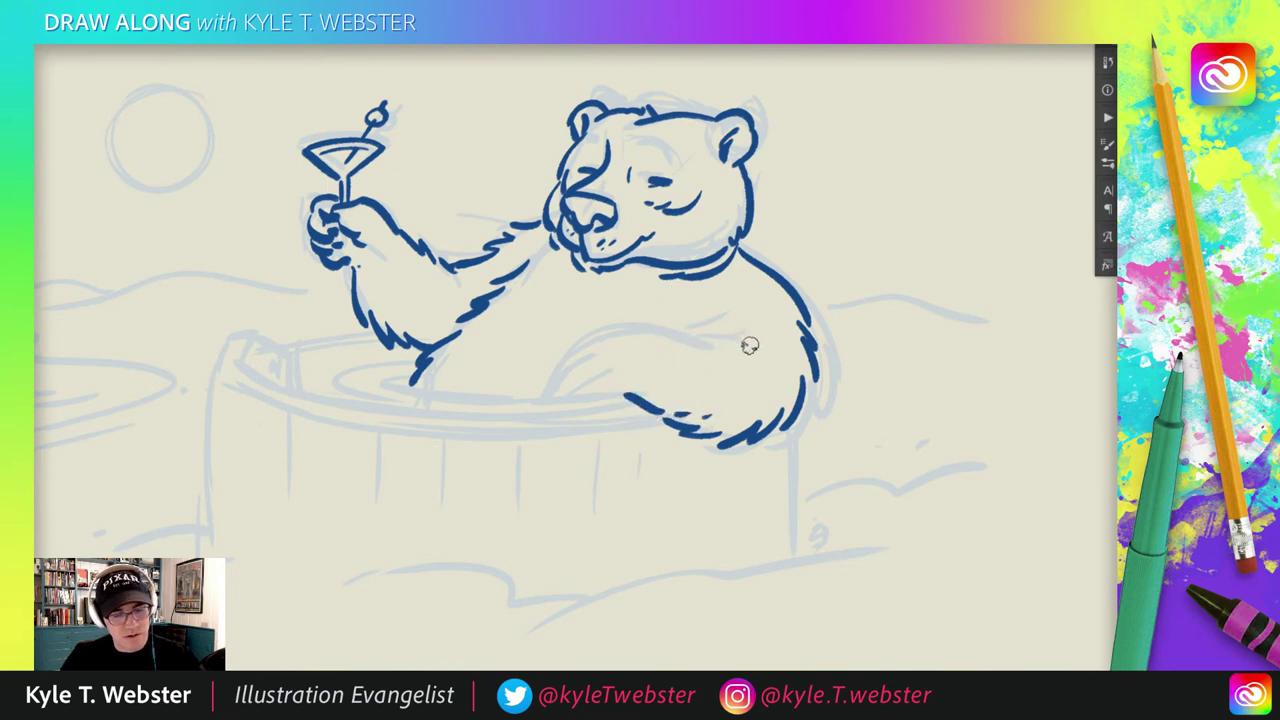
pyautogui.moveTo(746, 346)
pyautogui.mouseDown()
pyautogui.moveTo(668, 327)
pyautogui.moveTo(596, 331)
pyautogui.moveTo(568, 375)
pyautogui.moveTo(586, 350)
pyautogui.moveTo(584, 378)
pyautogui.moveTo(603, 389)
pyautogui.mouseUp()
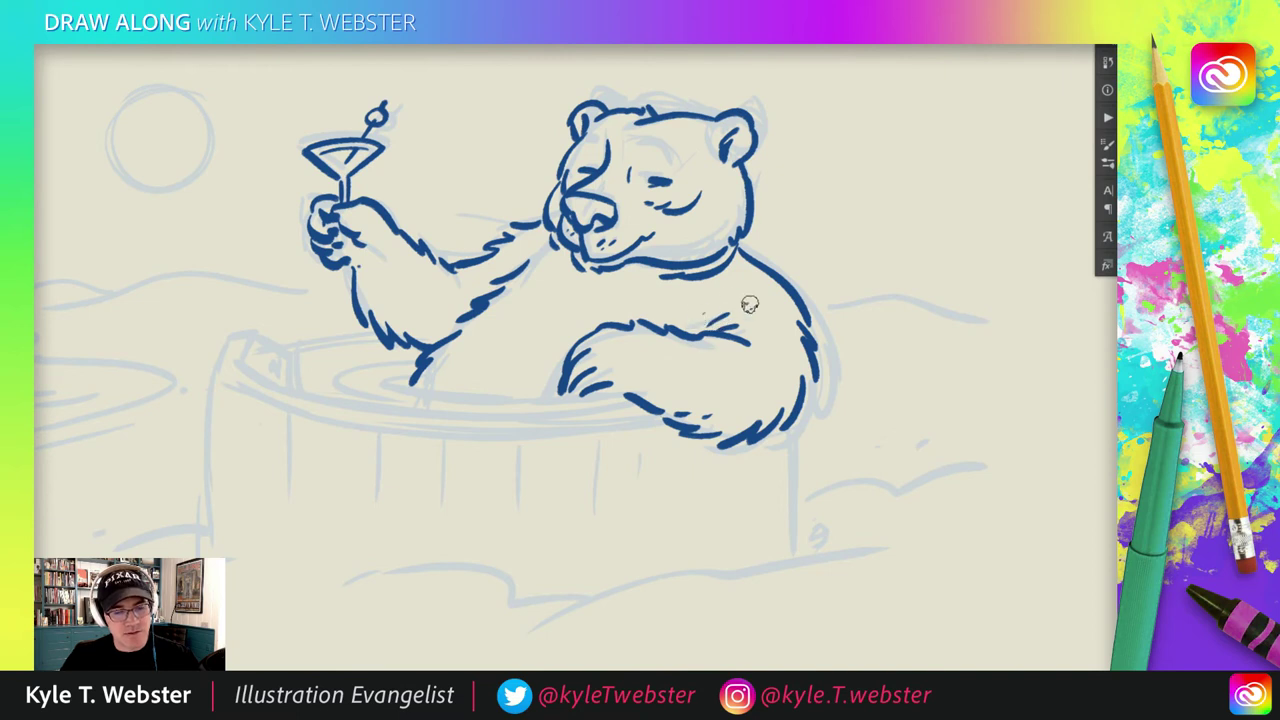
pyautogui.moveTo(470, 350); pyautogui.dragTo(452, 366)
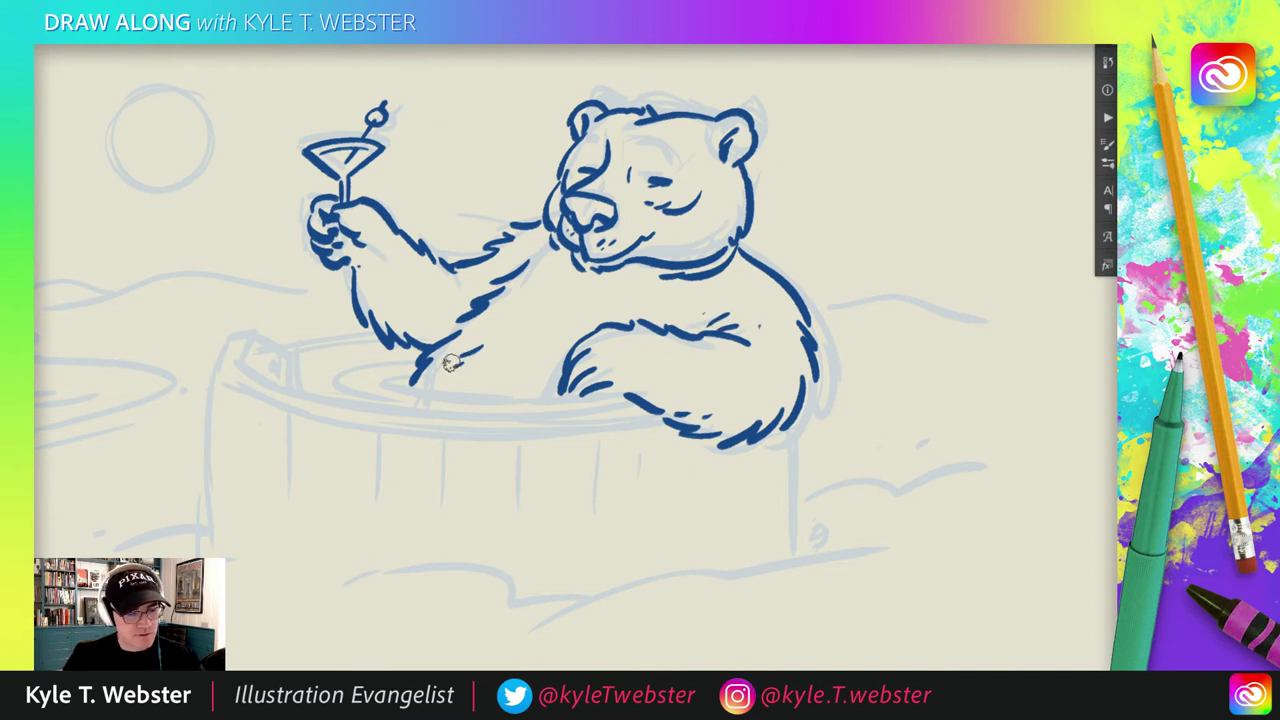
pyautogui.moveTo(512, 306); pyautogui.dragTo(496, 320)
pyautogui.moveTo(398, 304); pyautogui.dragTo(416, 310)
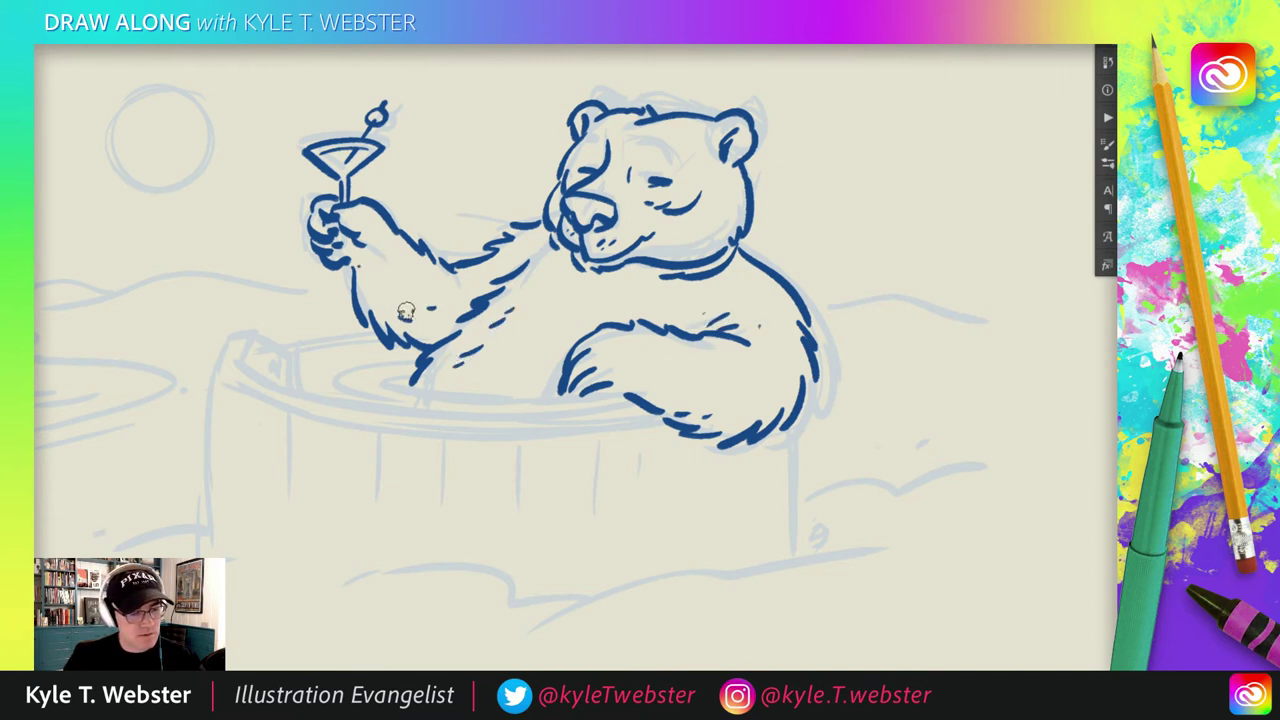
pyautogui.moveTo(698, 208)
pyautogui.mouseDown()
pyautogui.moveTo(673, 146)
pyautogui.moveTo(609, 108)
pyautogui.moveTo(611, 157)
pyautogui.moveTo(662, 184)
pyautogui.mouseUp()
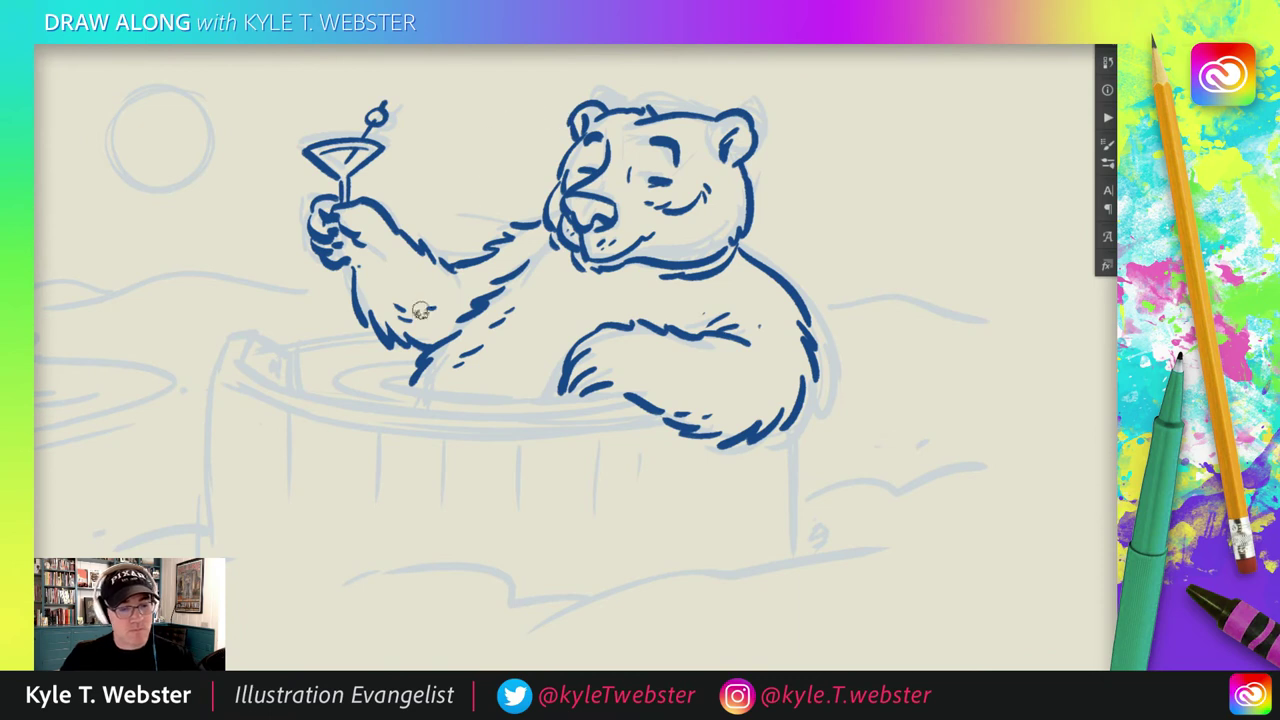
# - Ink the resting arm's bottom edge, the water line along the rim and ripples in the left corner
pyautogui.moveTo(420, 310)
pyautogui.mouseDown()
pyautogui.moveTo(440, 250)
pyautogui.moveTo(590, 330)
pyautogui.mouseUp()
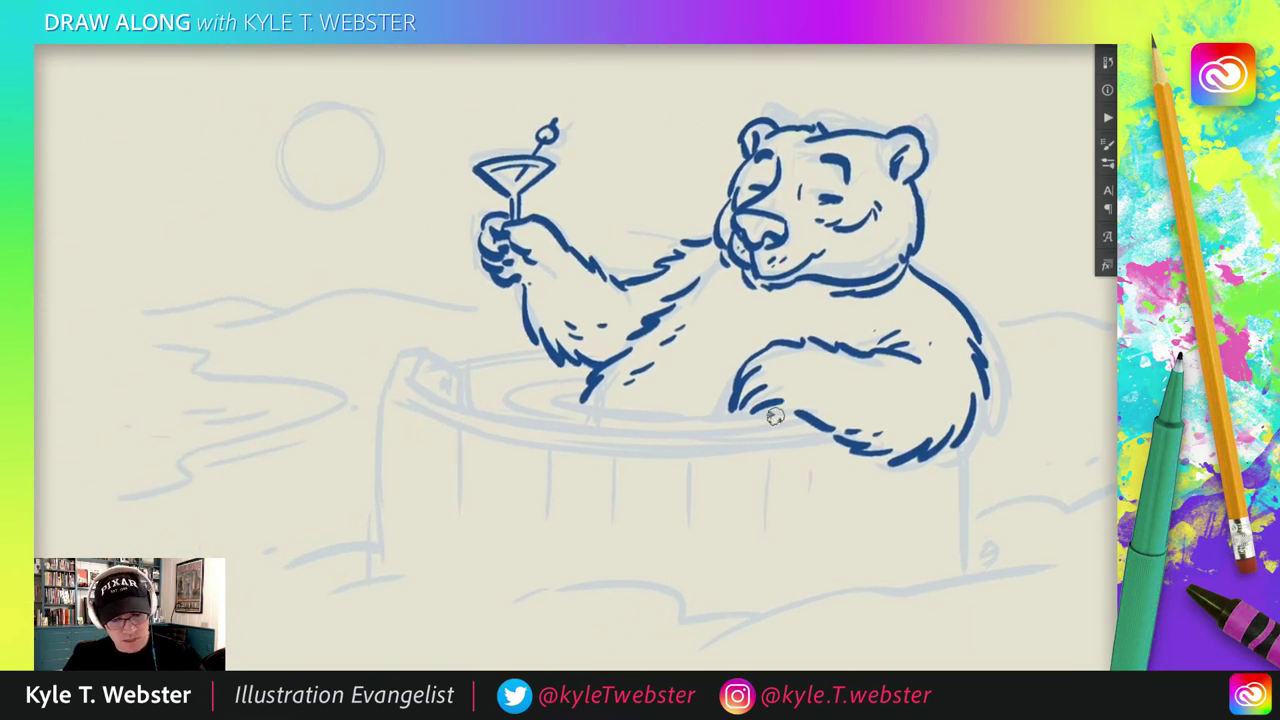
pyautogui.moveTo(582, 396)
pyautogui.mouseDown()
pyautogui.moveTo(680, 414)
pyautogui.moveTo(558, 400)
pyautogui.moveTo(590, 414)
pyautogui.moveTo(534, 394)
pyautogui.moveTo(548, 412)
pyautogui.mouseUp()
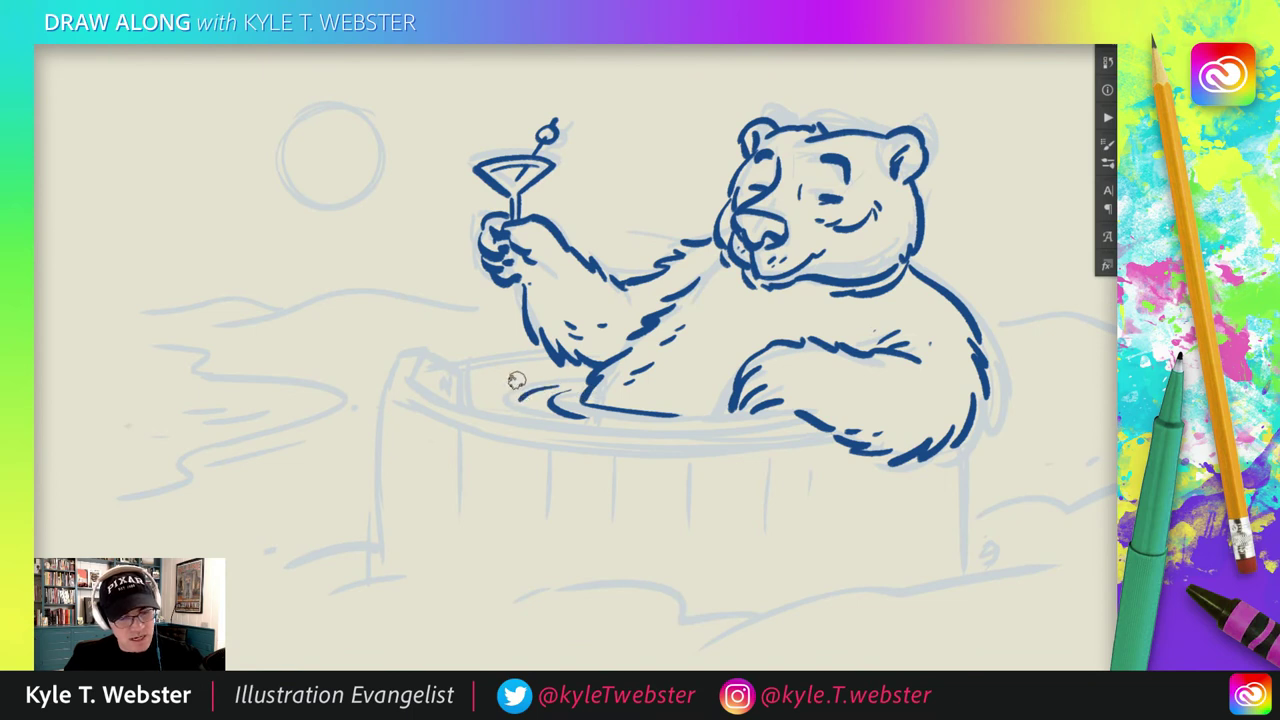
pyautogui.moveTo(531, 357); pyautogui.dragTo(452, 370)
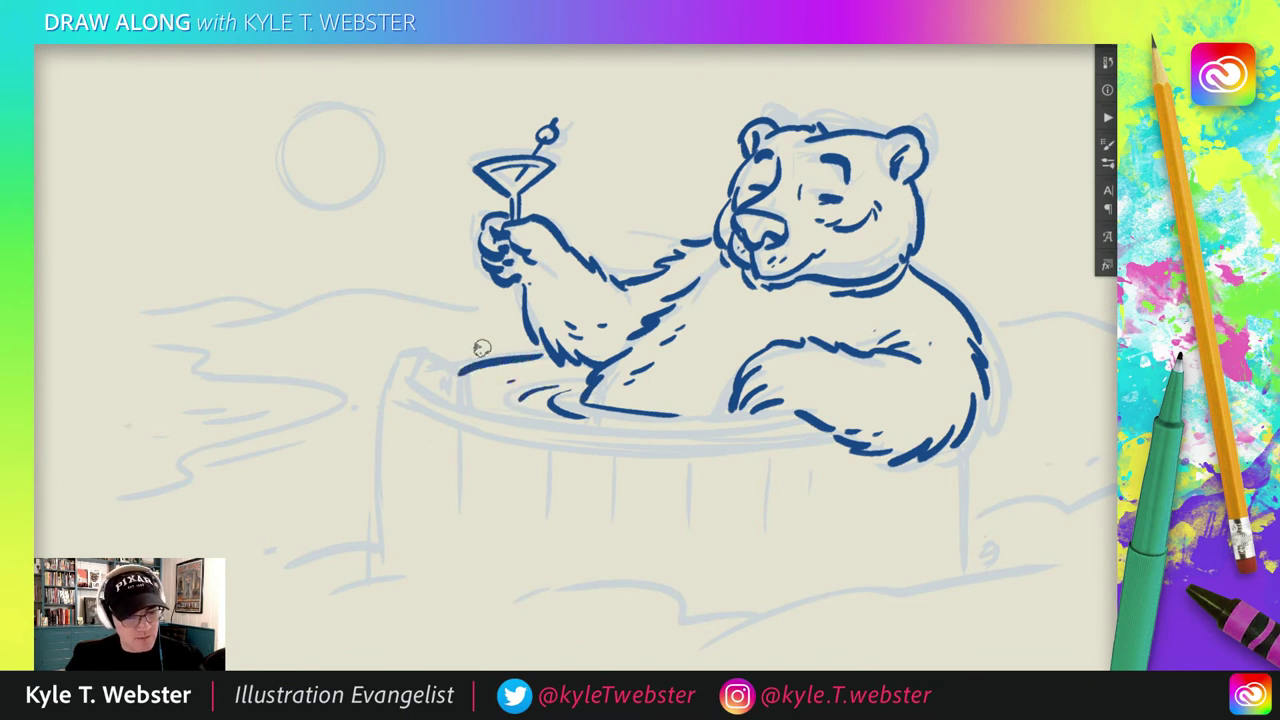
pyautogui.moveTo(526, 346)
pyautogui.mouseDown()
pyautogui.moveTo(439, 347)
pyautogui.moveTo(455, 375)
pyautogui.moveTo(450, 358)
pyautogui.moveTo(411, 349)
pyautogui.moveTo(387, 375)
pyautogui.moveTo(395, 350)
pyautogui.moveTo(381, 400)
pyautogui.mouseUp()
pyautogui.moveTo(404, 354)
pyautogui.mouseDown()
pyautogui.moveTo(422, 398)
pyautogui.moveTo(440, 378)
pyautogui.mouseUp()
pyautogui.moveTo(380, 412)
pyautogui.mouseDown()
pyautogui.moveTo(340, 302)
pyautogui.moveTo(342, 445)
pyautogui.mouseUp()
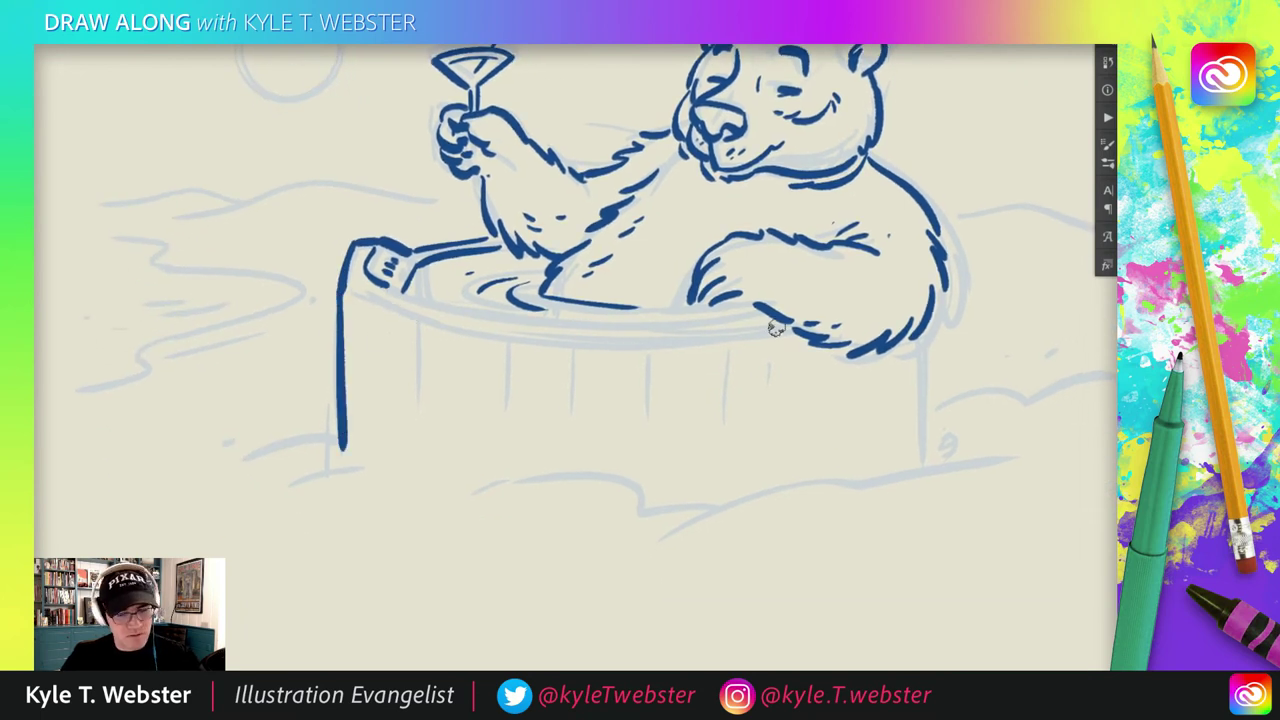
# - Ink the tub's front rim, right side and ground line
pyautogui.moveTo(778, 322)
pyautogui.mouseDown()
pyautogui.moveTo(685, 345)
pyautogui.moveTo(440, 330)
pyautogui.mouseUp()
pyautogui.moveTo(760, 316)
pyautogui.mouseDown()
pyautogui.moveTo(661, 328)
pyautogui.moveTo(407, 282)
pyautogui.moveTo(246, 282)
pyautogui.mouseUp()
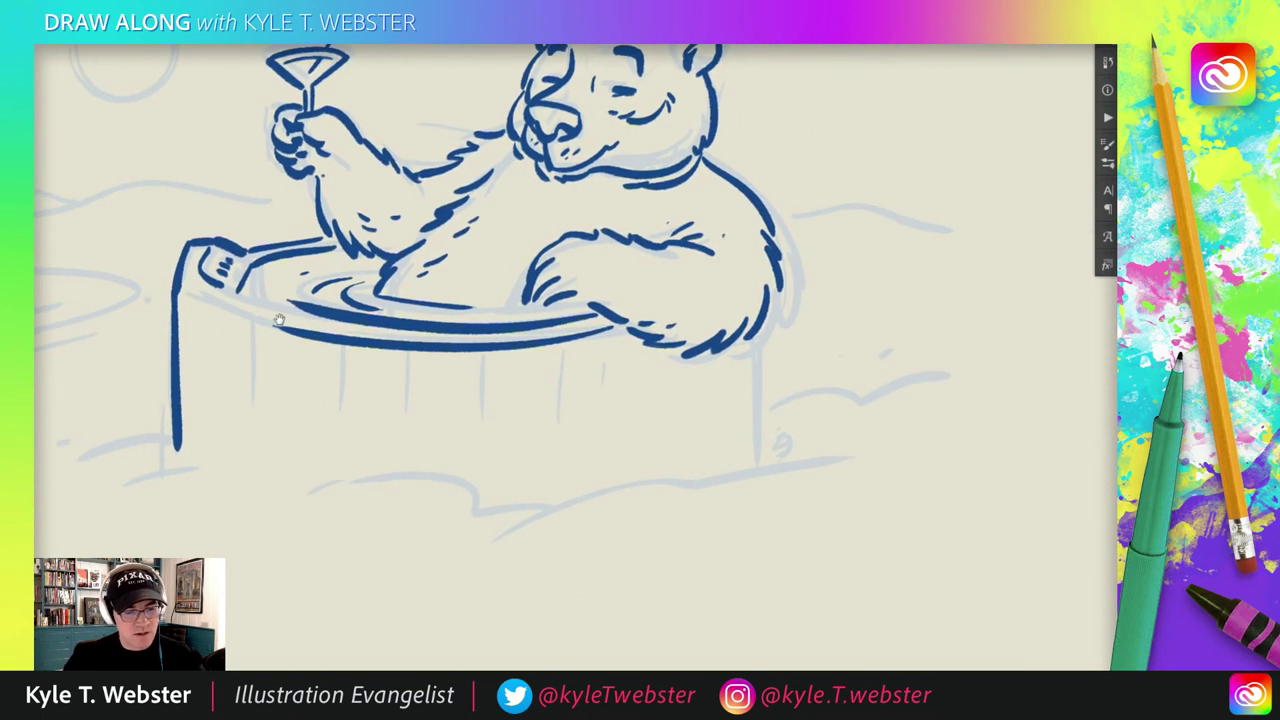
pyautogui.moveTo(758, 340)
pyautogui.mouseDown()
pyautogui.moveTo(749, 457)
pyautogui.moveTo(682, 483)
pyautogui.moveTo(606, 475)
pyautogui.moveTo(462, 503)
pyautogui.moveTo(502, 486)
pyautogui.moveTo(362, 474)
pyautogui.mouseUp()
pyautogui.hotkey('ctrl', '-')
# - Ink the left snow lines, a front stave, the moon circle and the snowy horizon, then view the whole page
pyautogui.moveTo(505, 443); pyautogui.dragTo(509, 419)
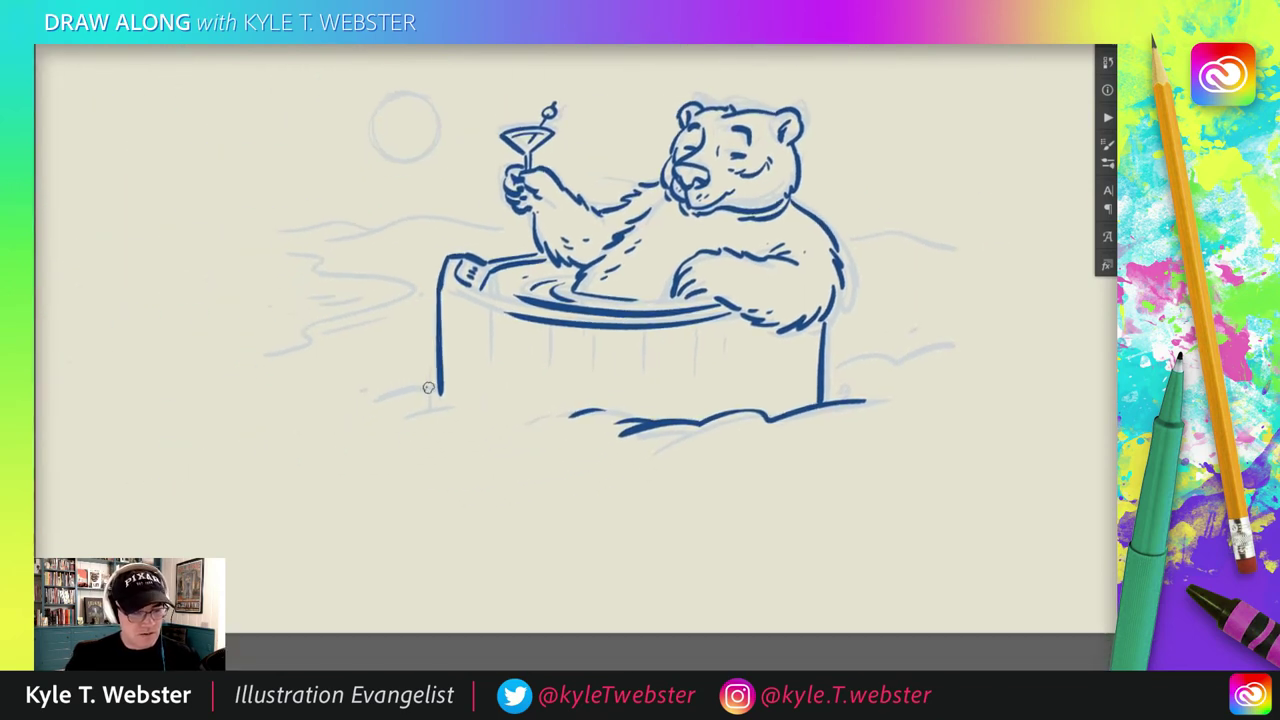
pyautogui.moveTo(438, 380); pyautogui.dragTo(360, 401)
pyautogui.moveTo(488, 312); pyautogui.dragTo(489, 364)
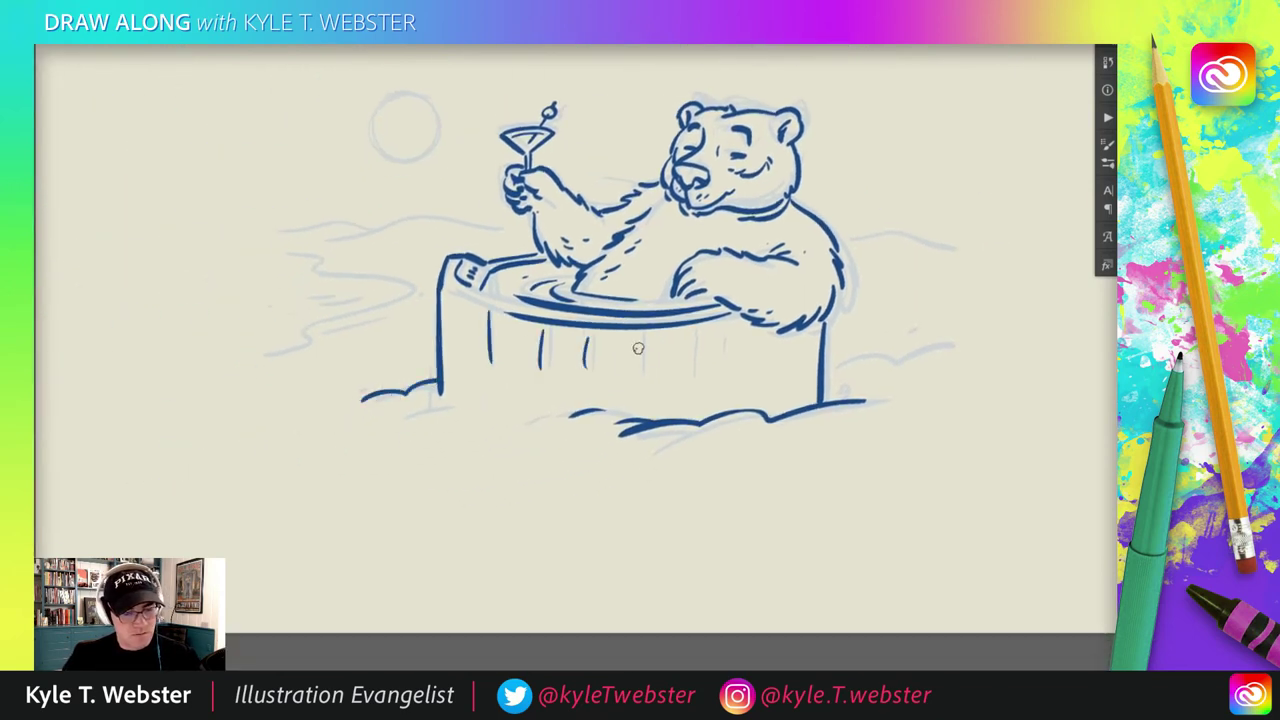
pyautogui.moveTo(418, 147)
pyautogui.mouseDown()
pyautogui.moveTo(385, 152)
pyautogui.moveTo(415, 158)
pyautogui.mouseUp()
pyautogui.moveTo(484, 220)
pyautogui.mouseDown()
pyautogui.moveTo(300, 232)
pyautogui.moveTo(418, 300)
pyautogui.moveTo(276, 332)
pyautogui.mouseUp()
pyautogui.moveTo(368, 408); pyautogui.dragTo(306, 449)
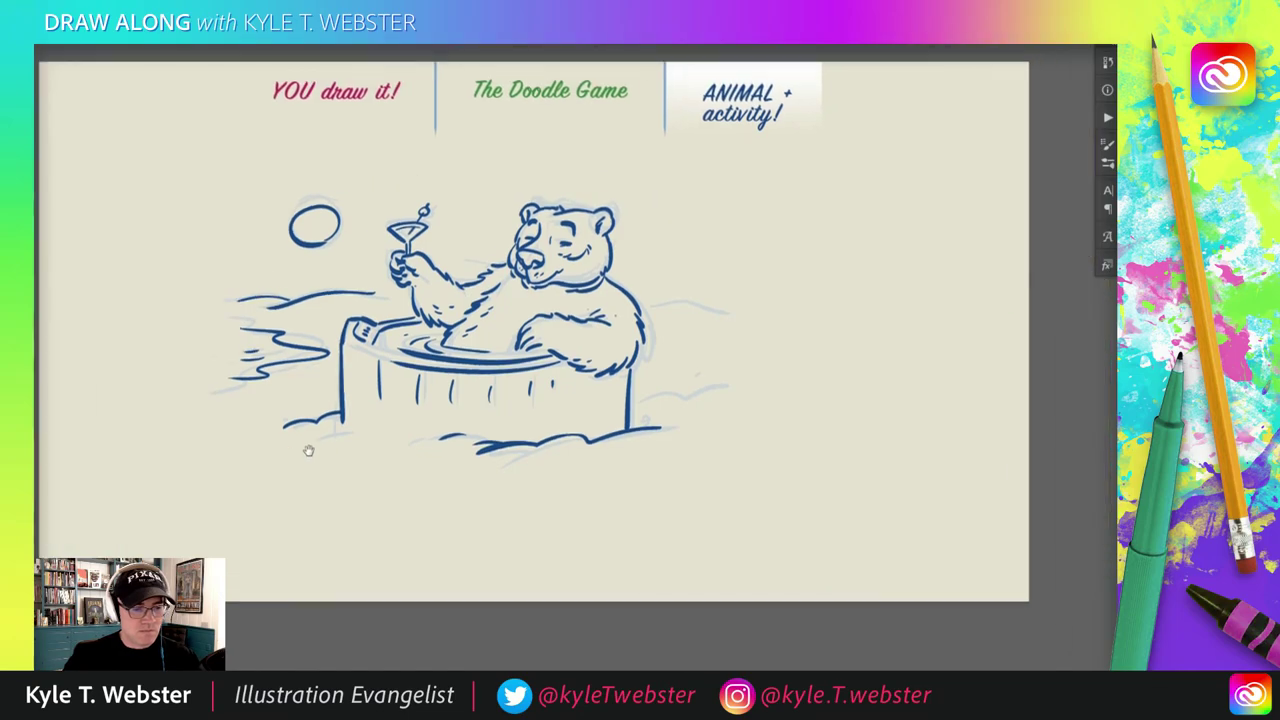
pyautogui.moveTo(431, 430); pyautogui.dragTo(397, 467)
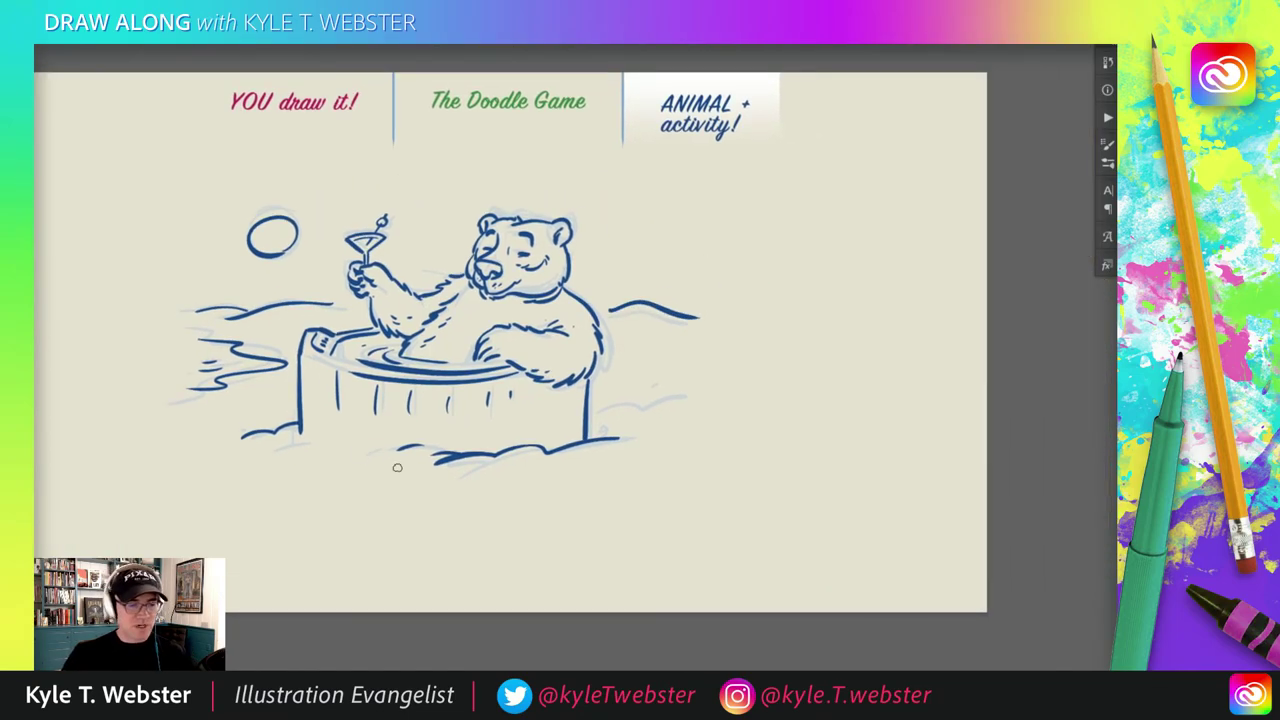